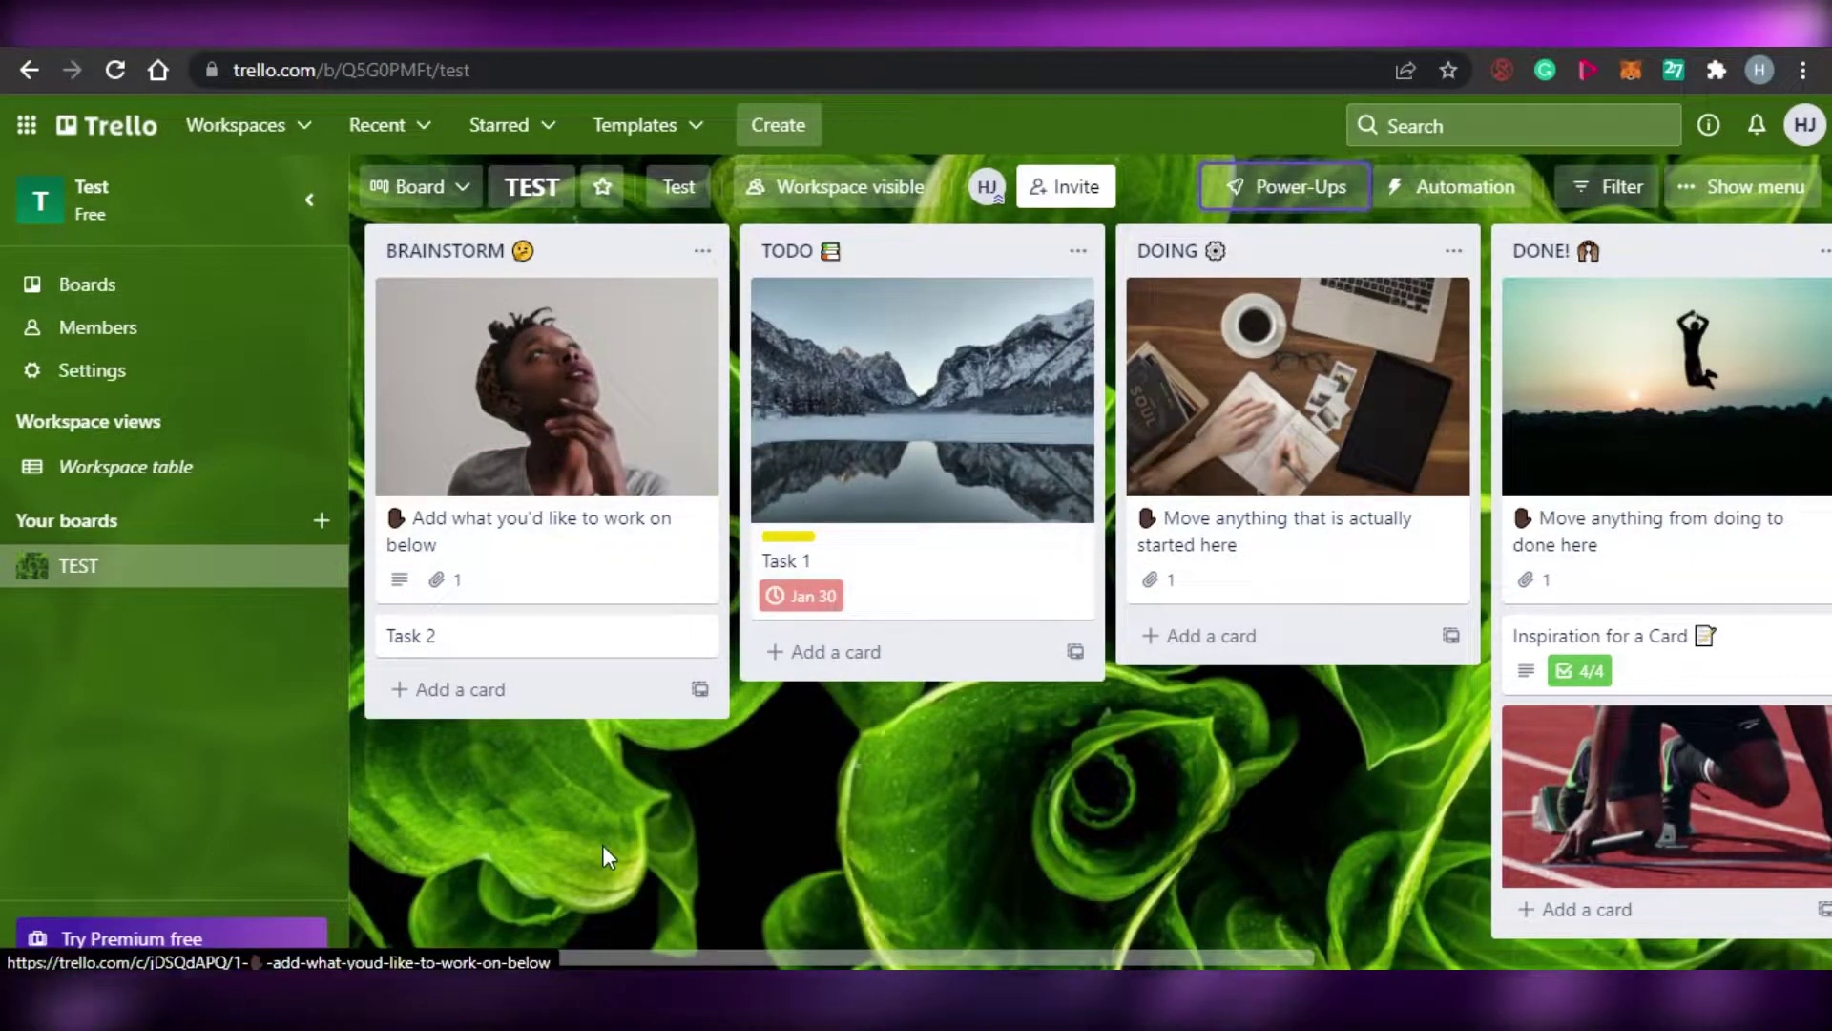
left_click_drag(601, 958, 507, 958)
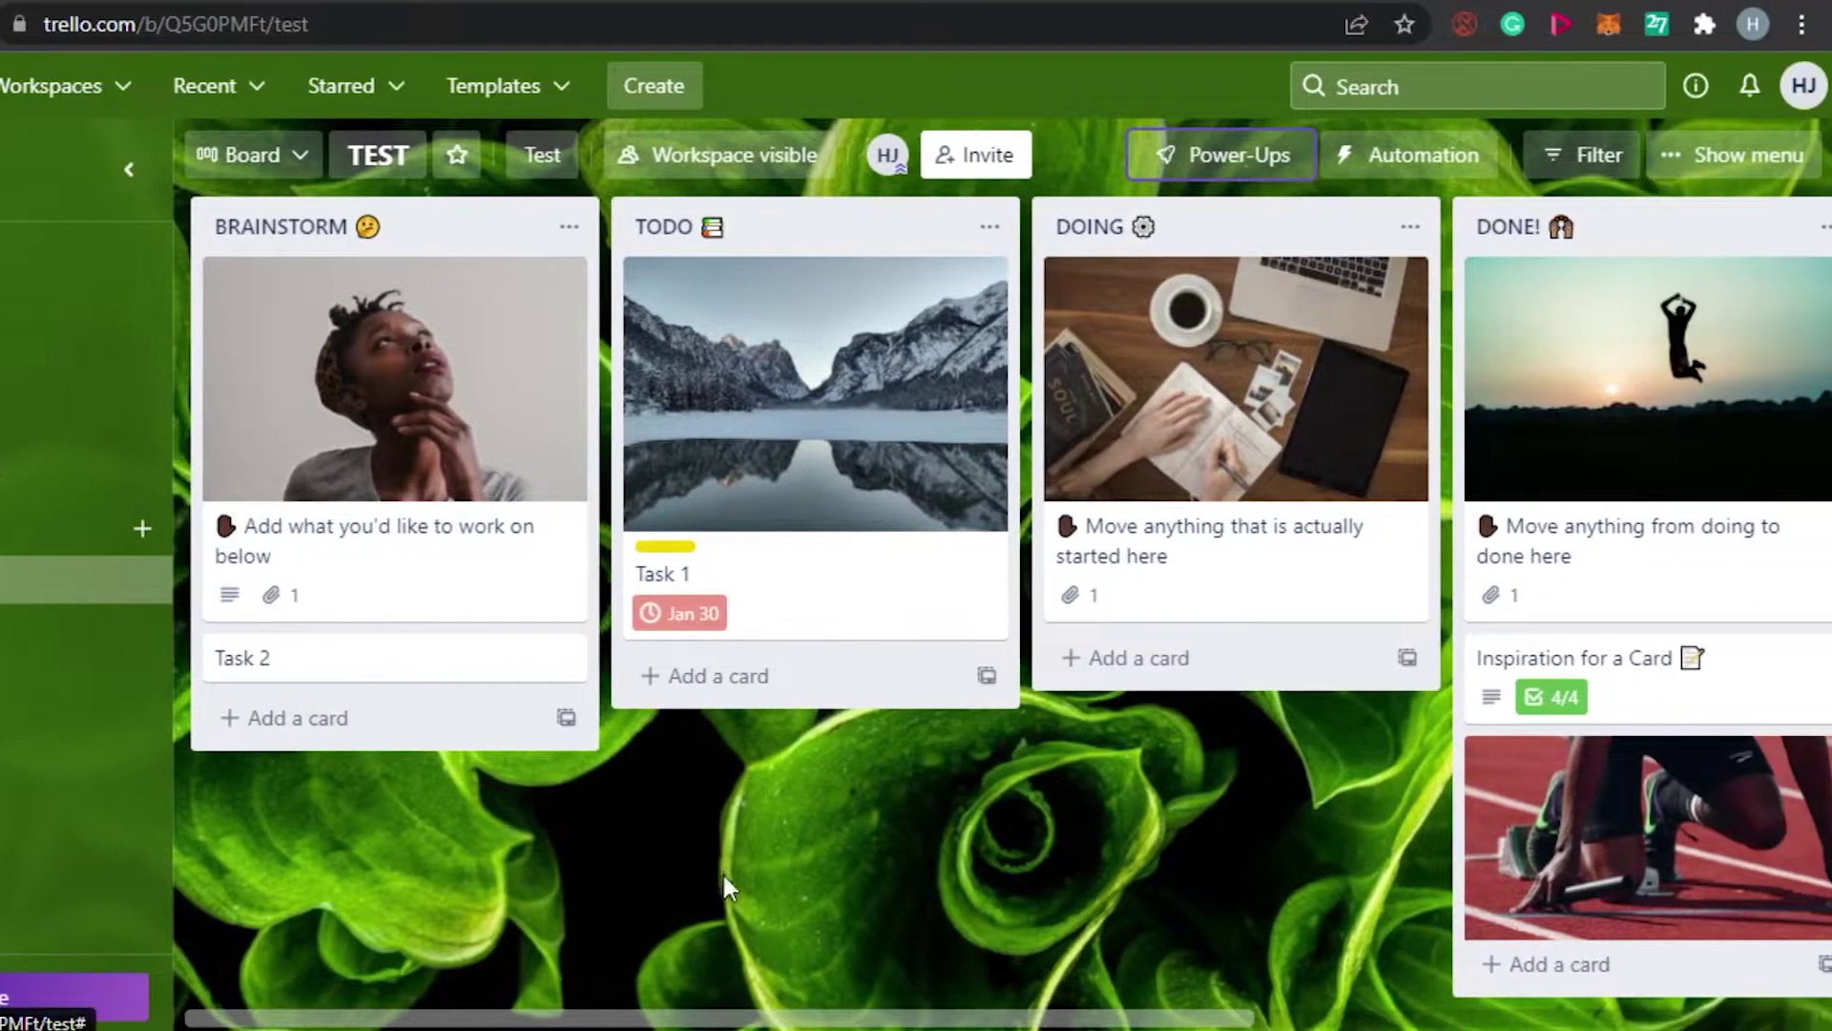
left_click_drag(688, 1013, 783, 1021)
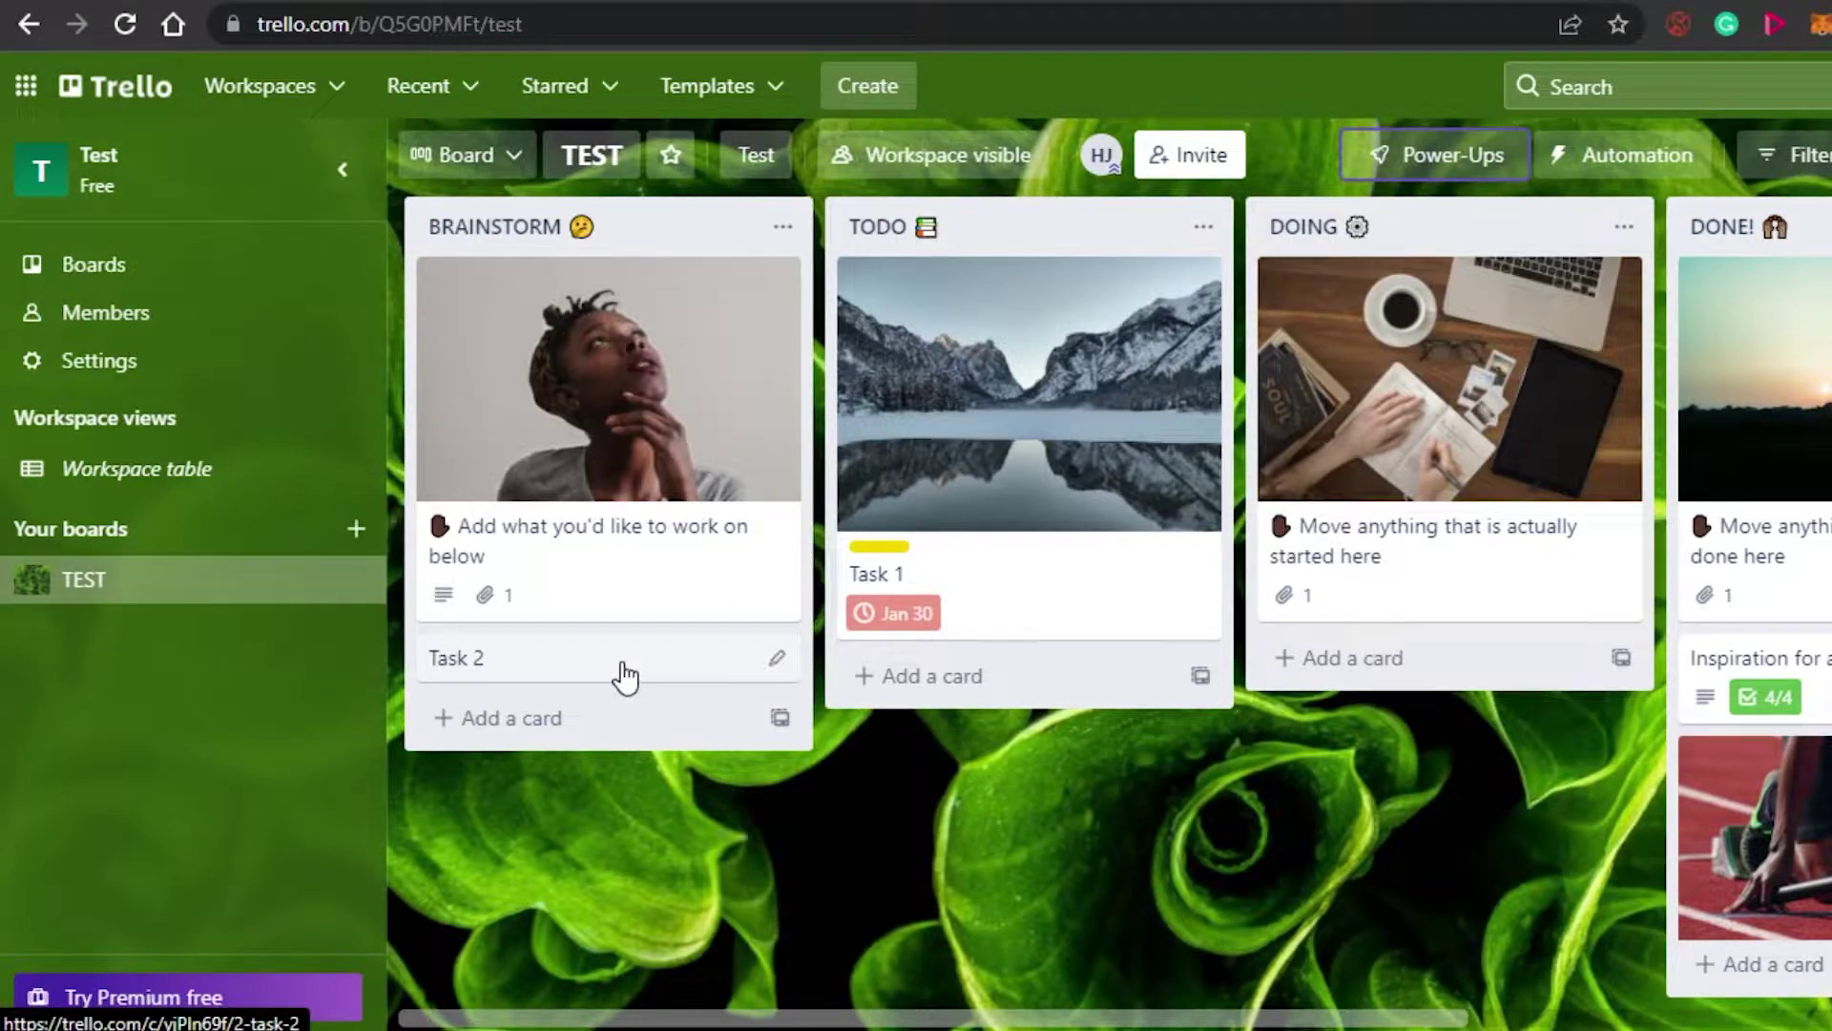
Step: From the boards overview, start a new workspace named The Social Guide 2 with the type Small Business
left_click(264, 88)
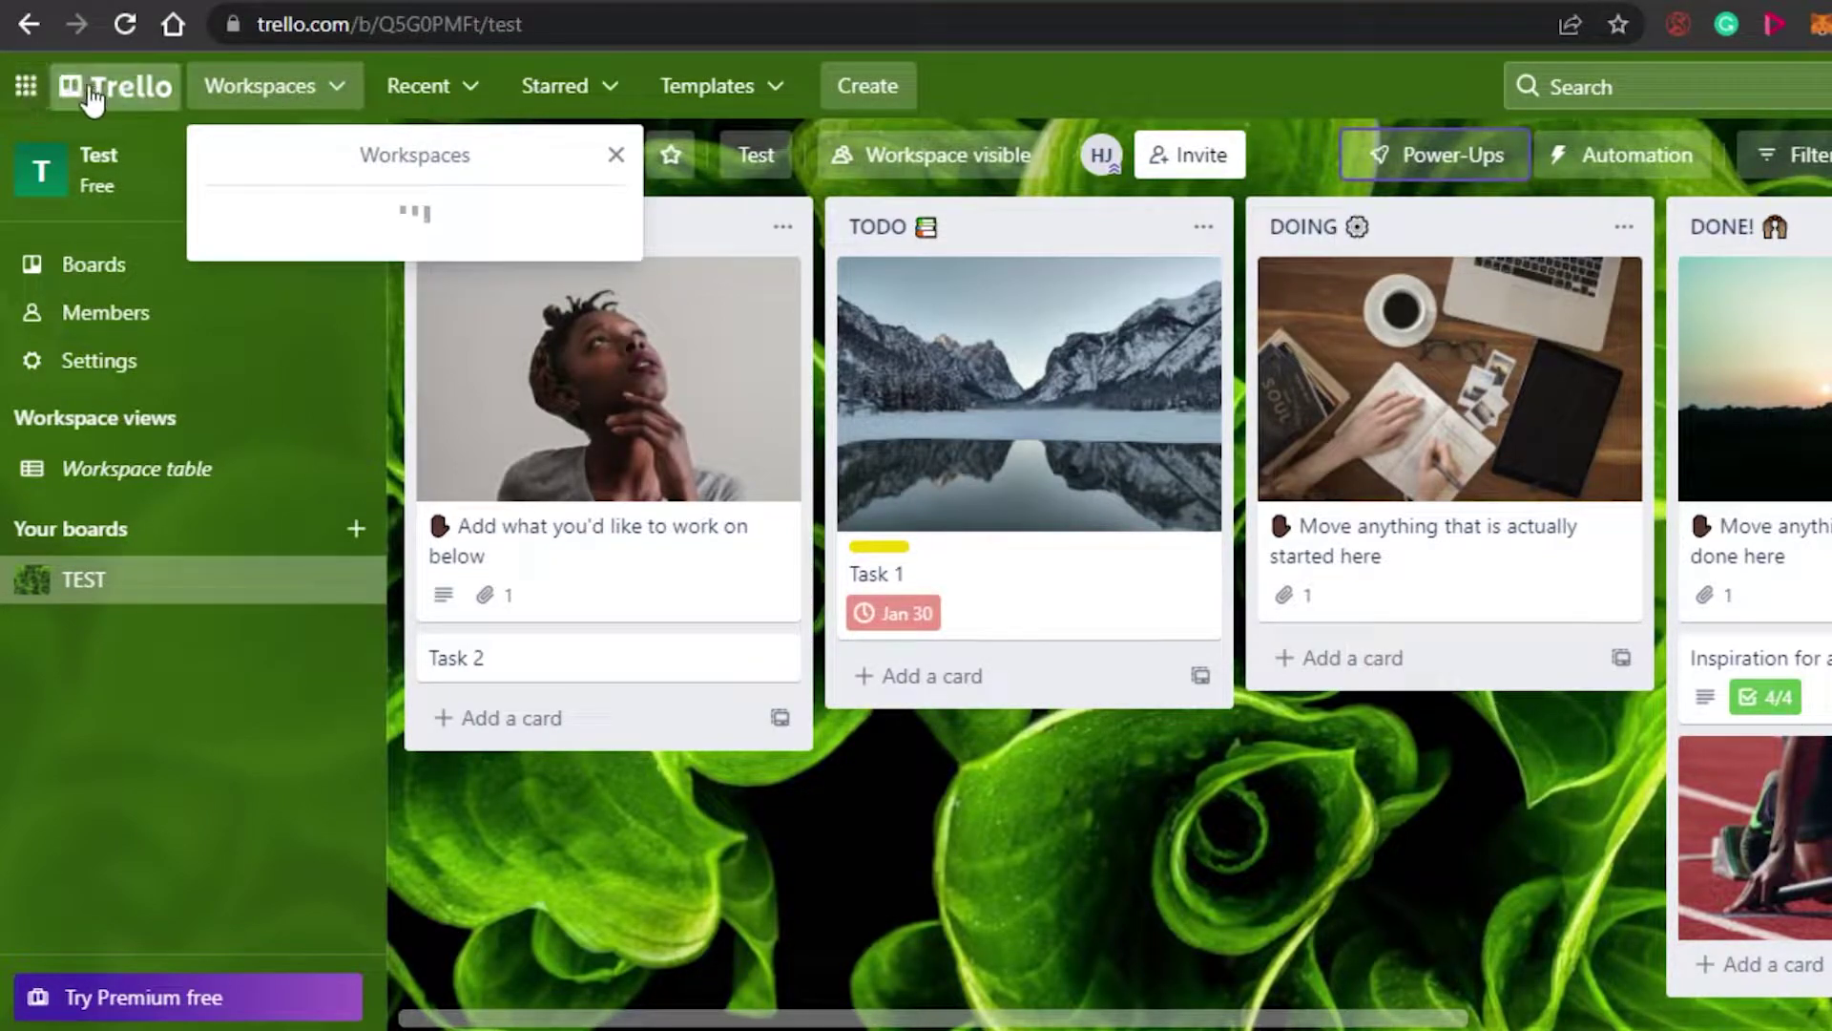
left_click(138, 105)
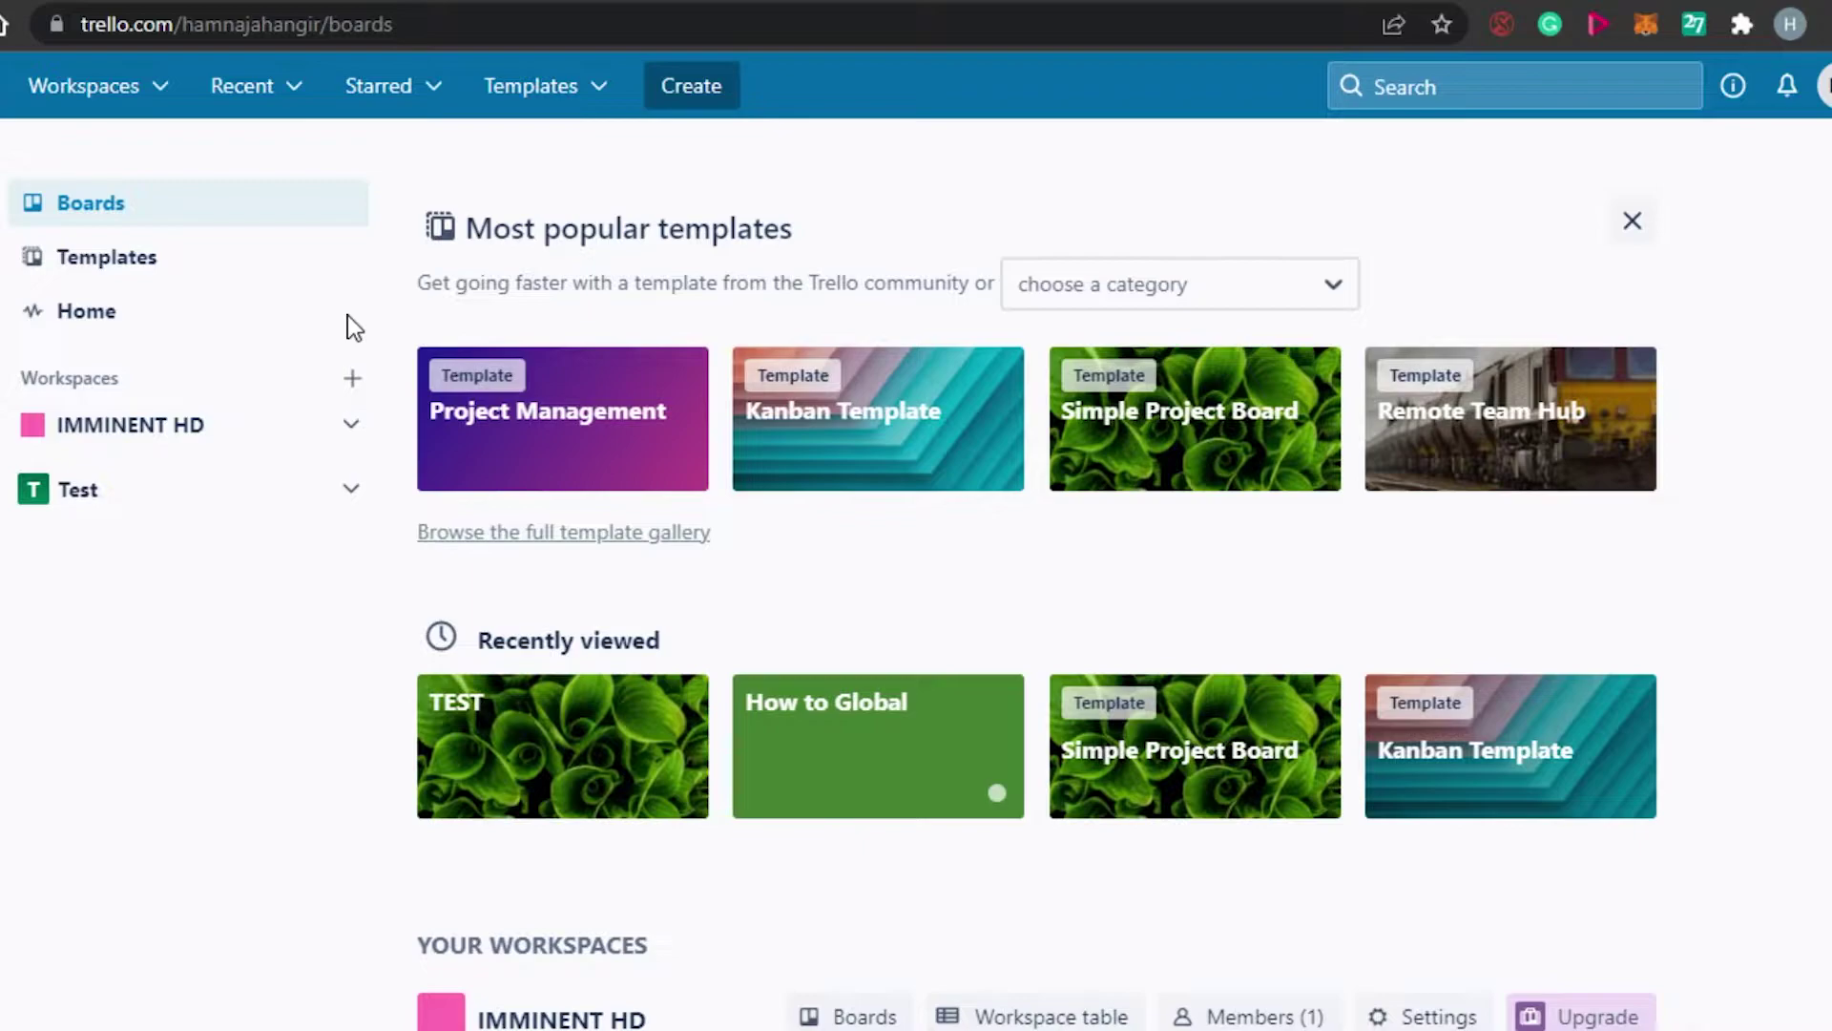
left_click(352, 378)
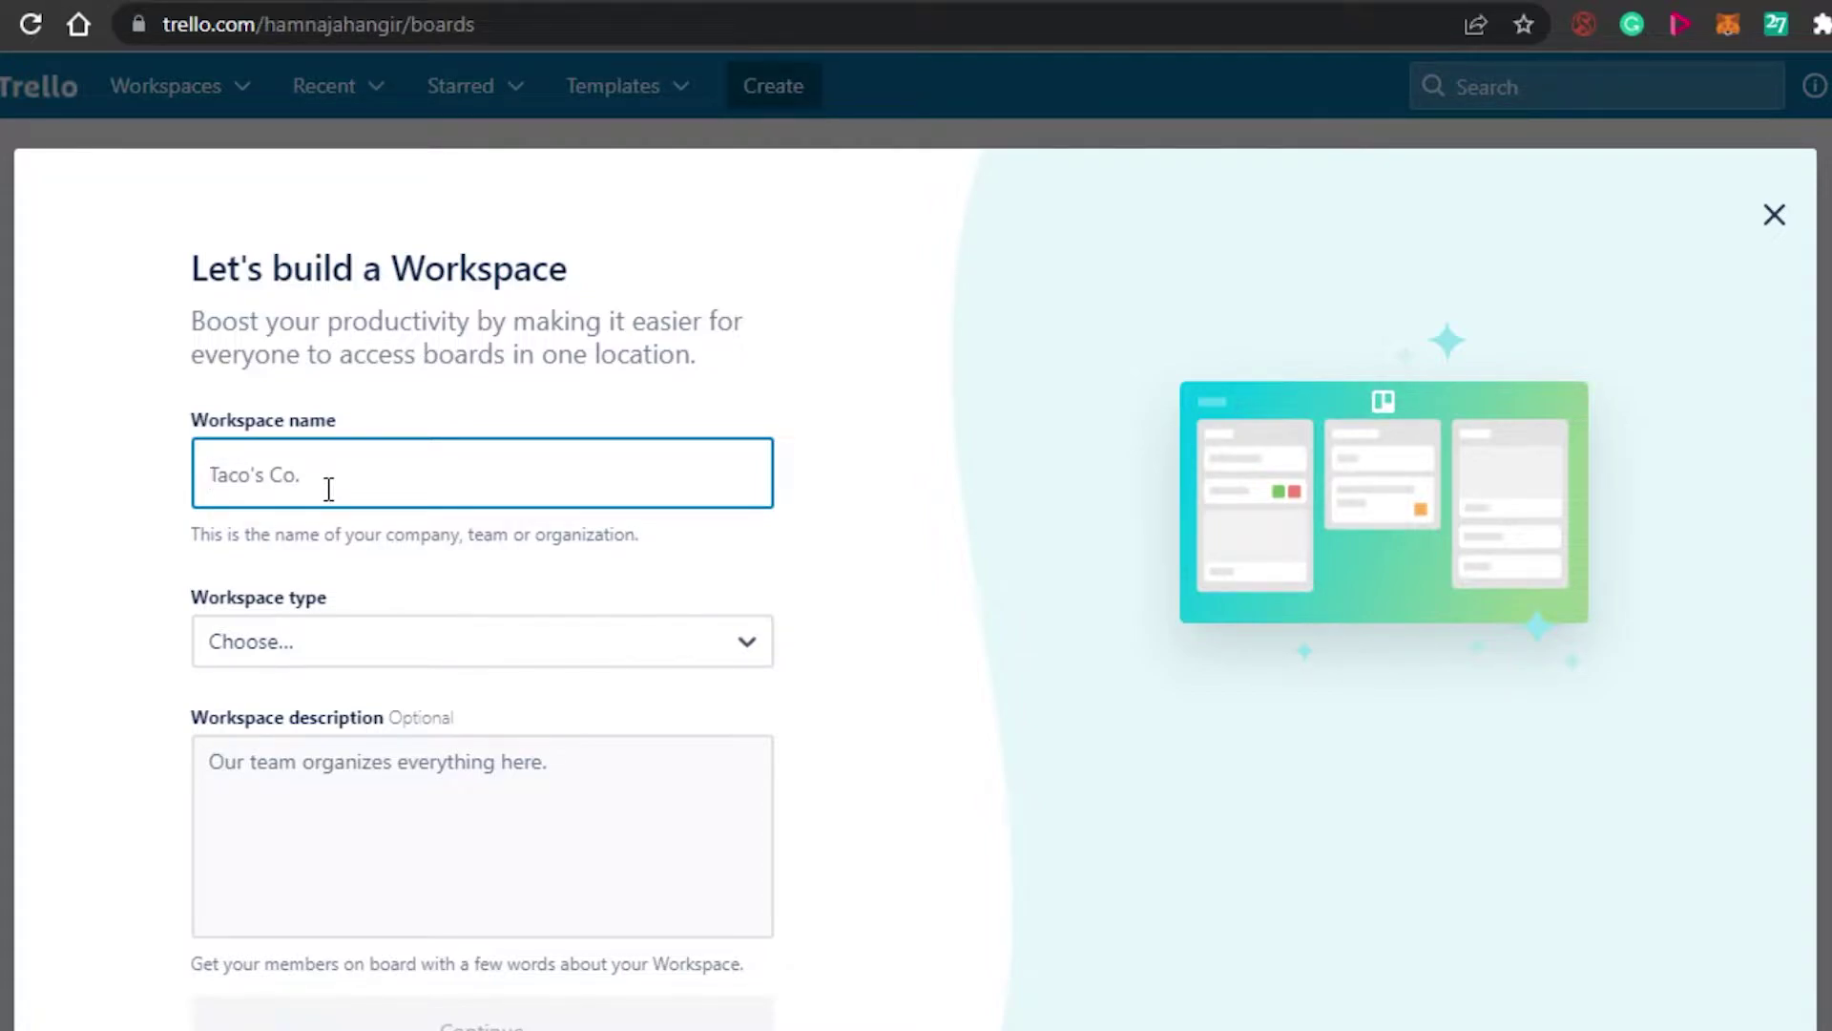
type("The Social Guide")
type("2")
left_click(566, 649)
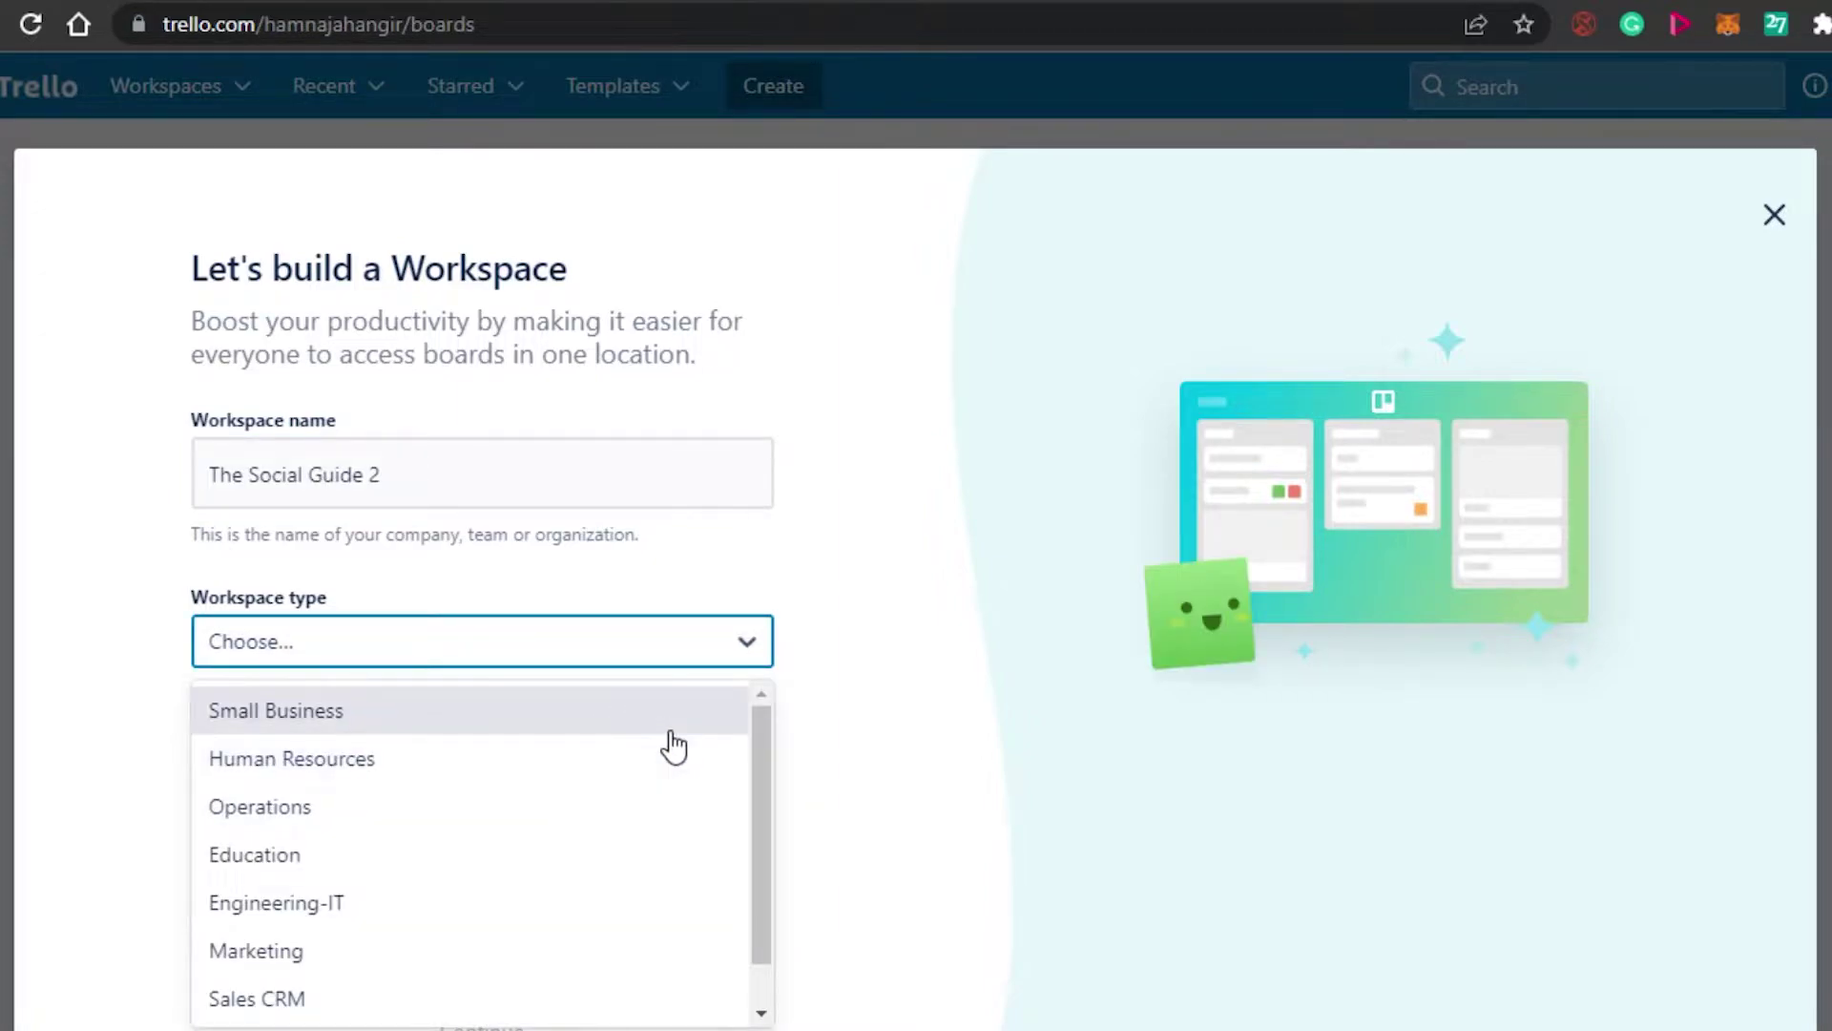
left_click_drag(765, 790, 763, 722)
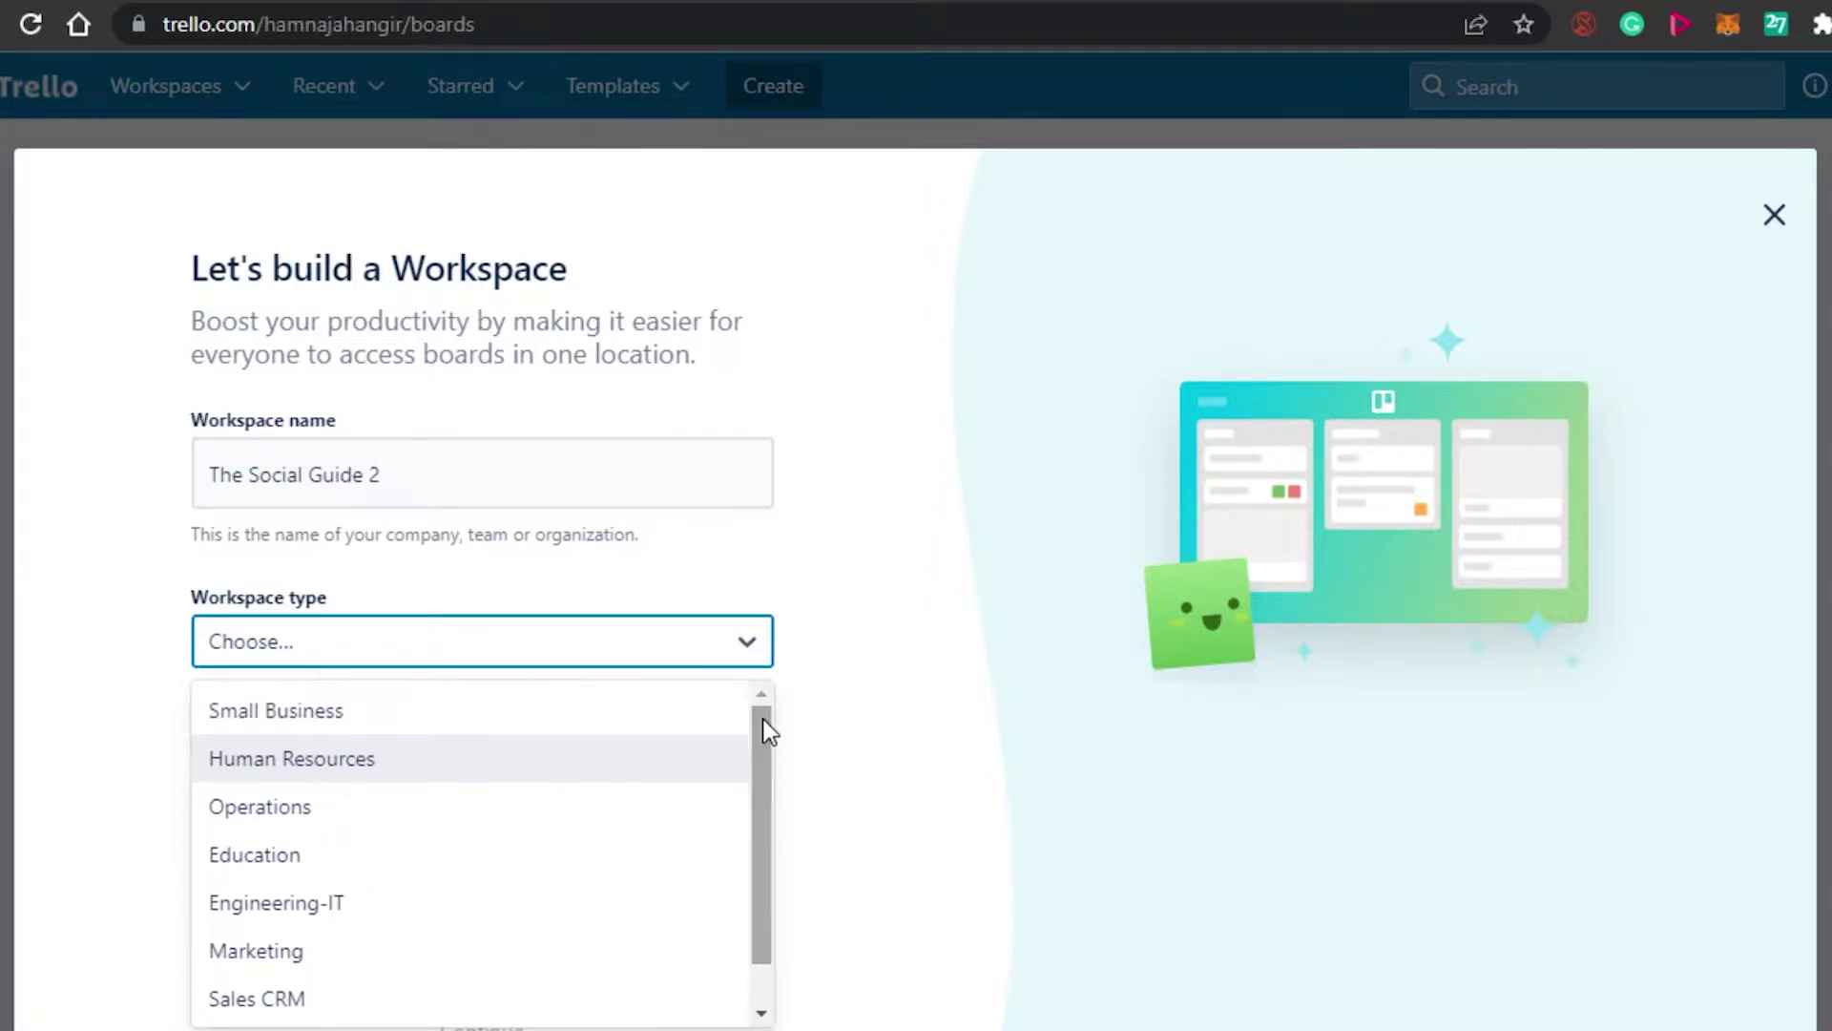
left_click(290, 707)
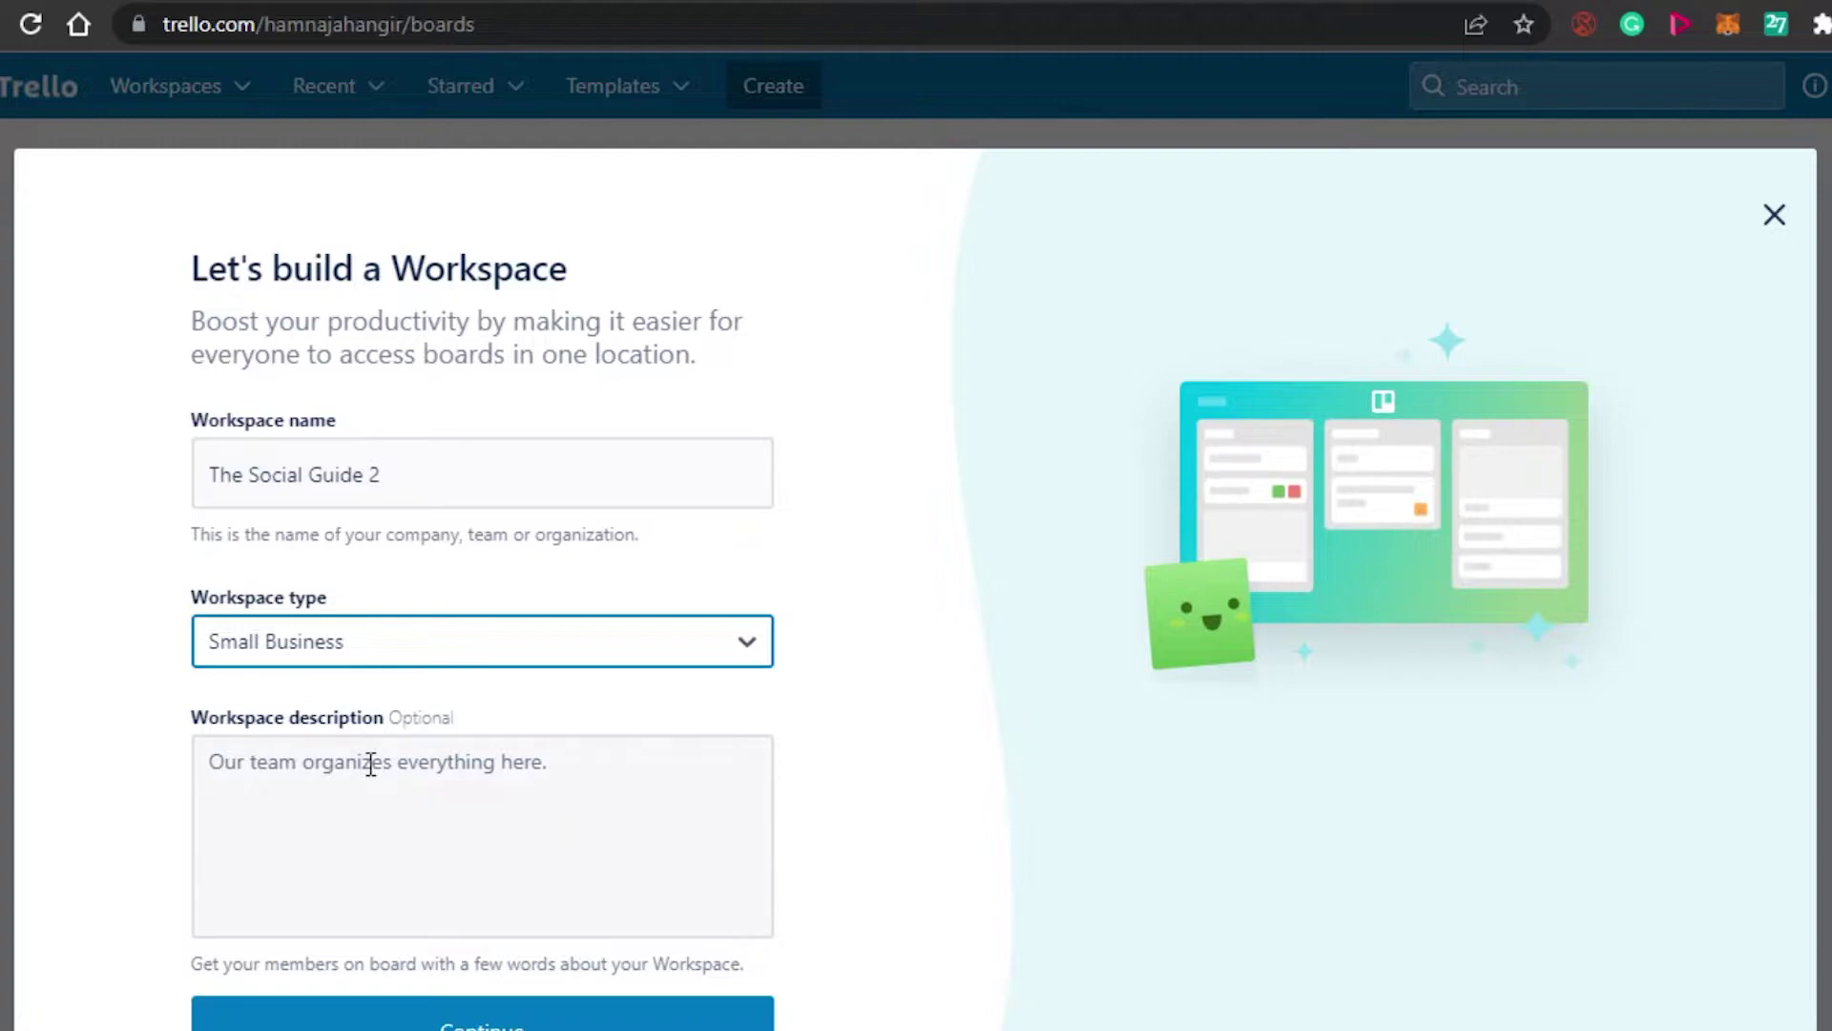
Step: Enter "description...." as the workspace description and continue to create the workspace
left_click(327, 761)
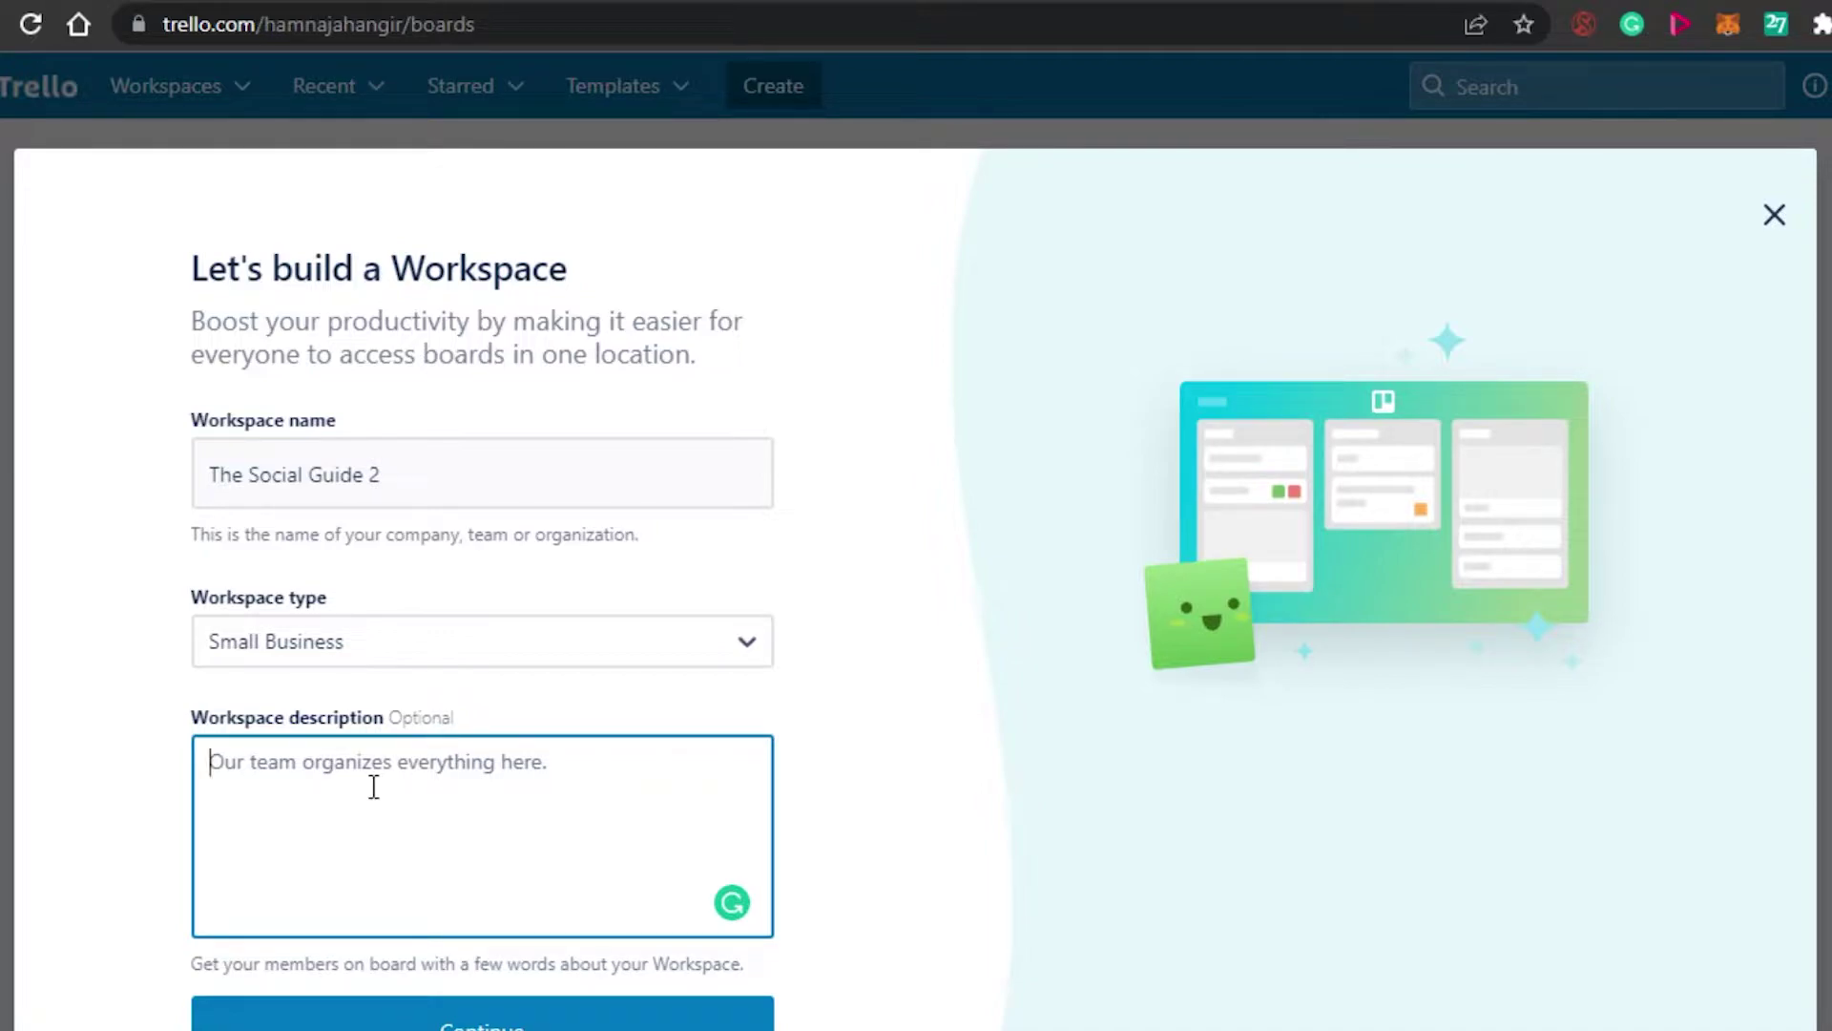
type("descr")
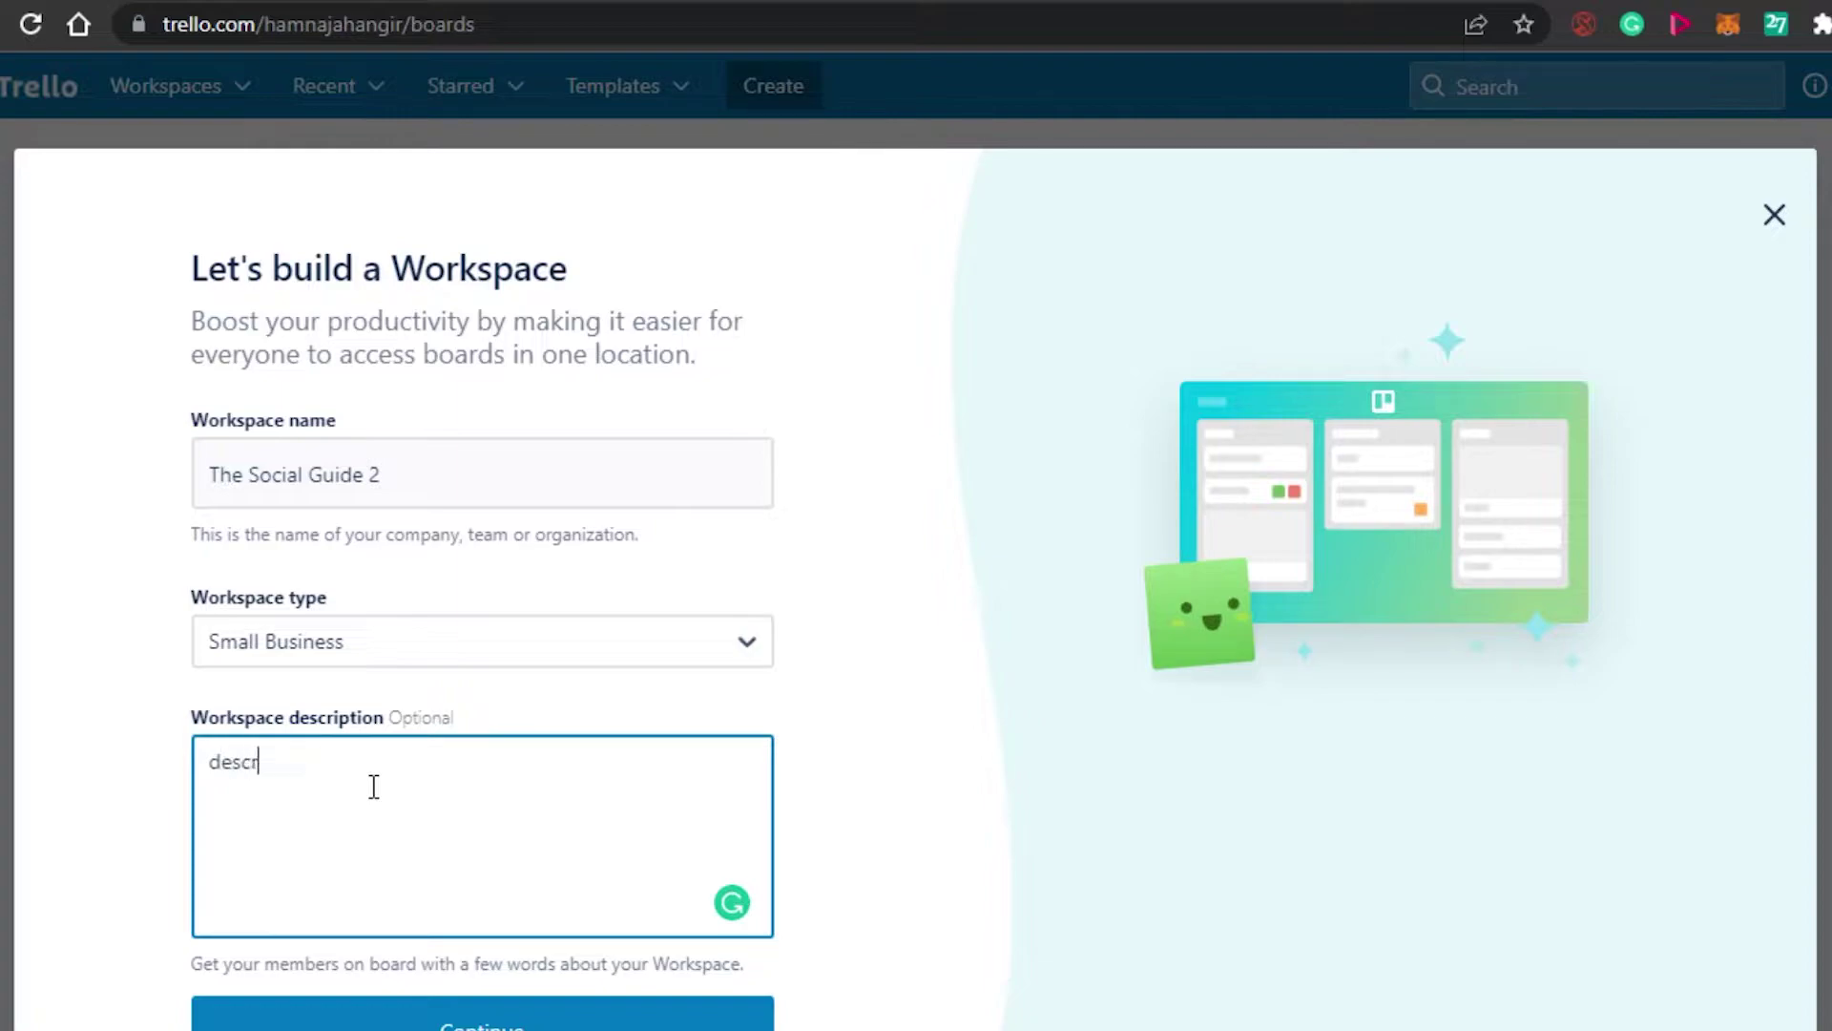
type("iption....")
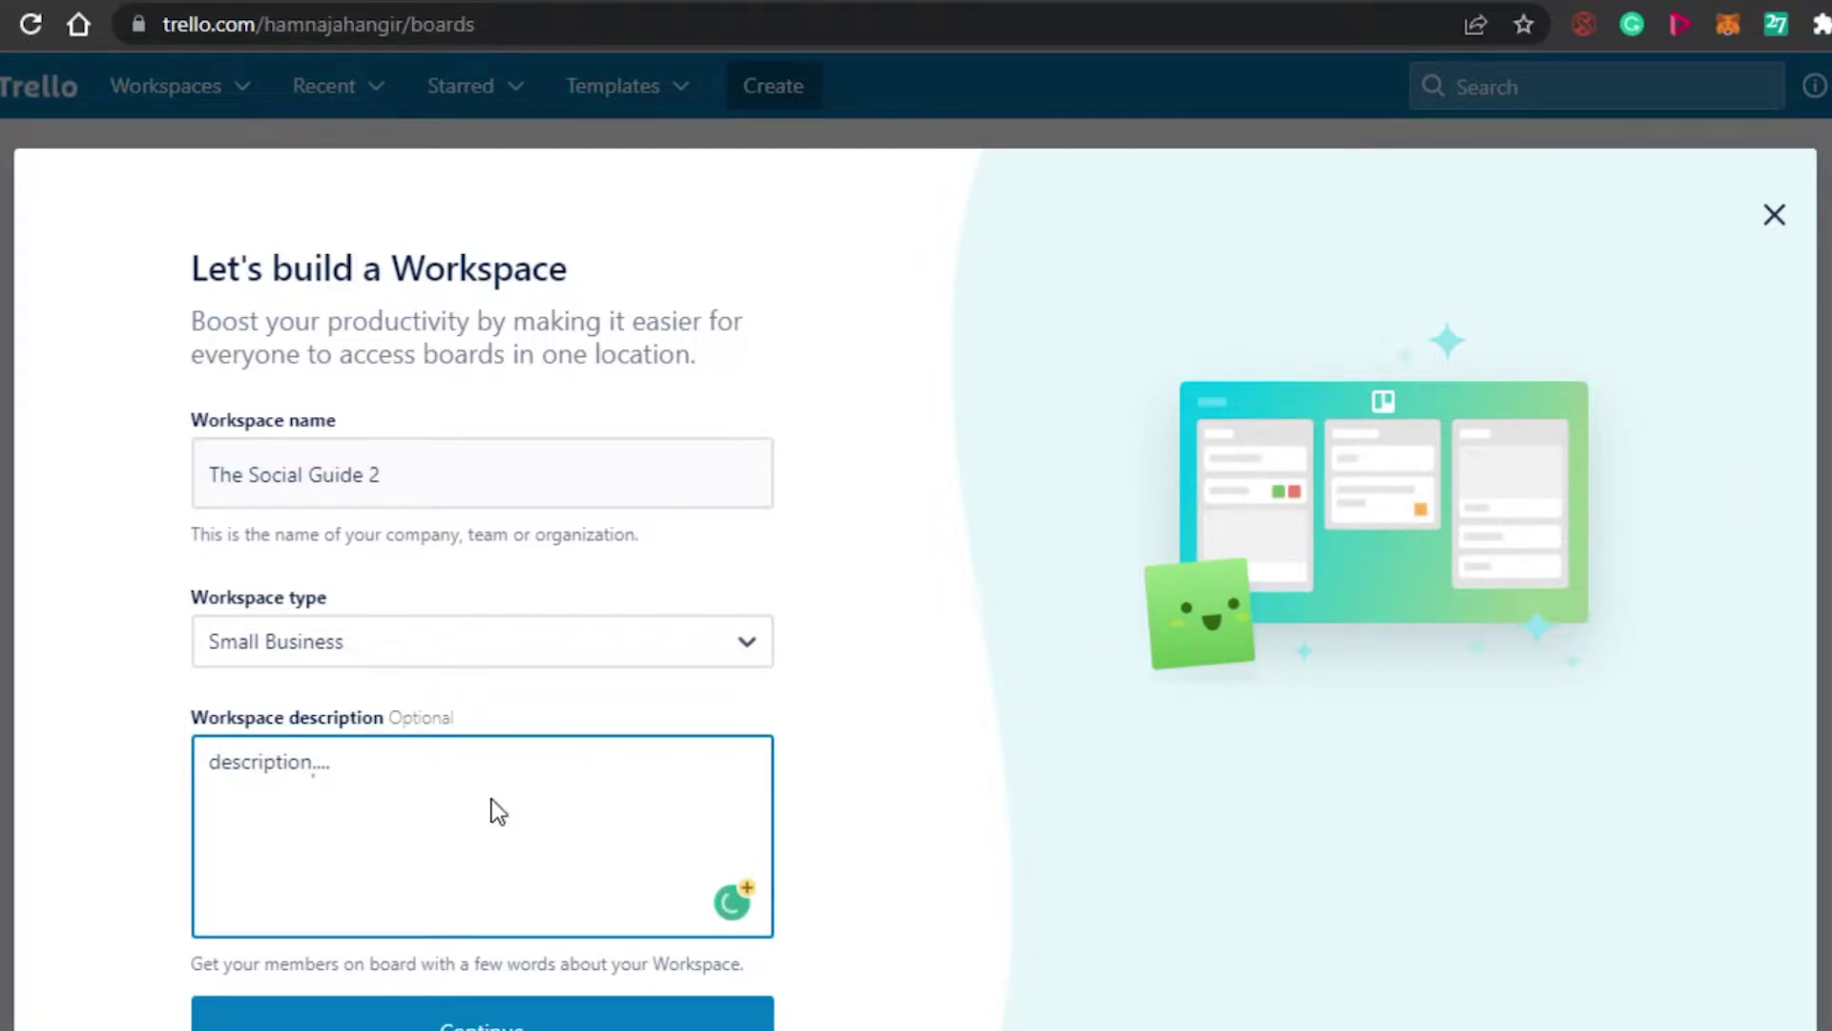
scroll(658, 1023, "down", 2)
left_click(611, 924)
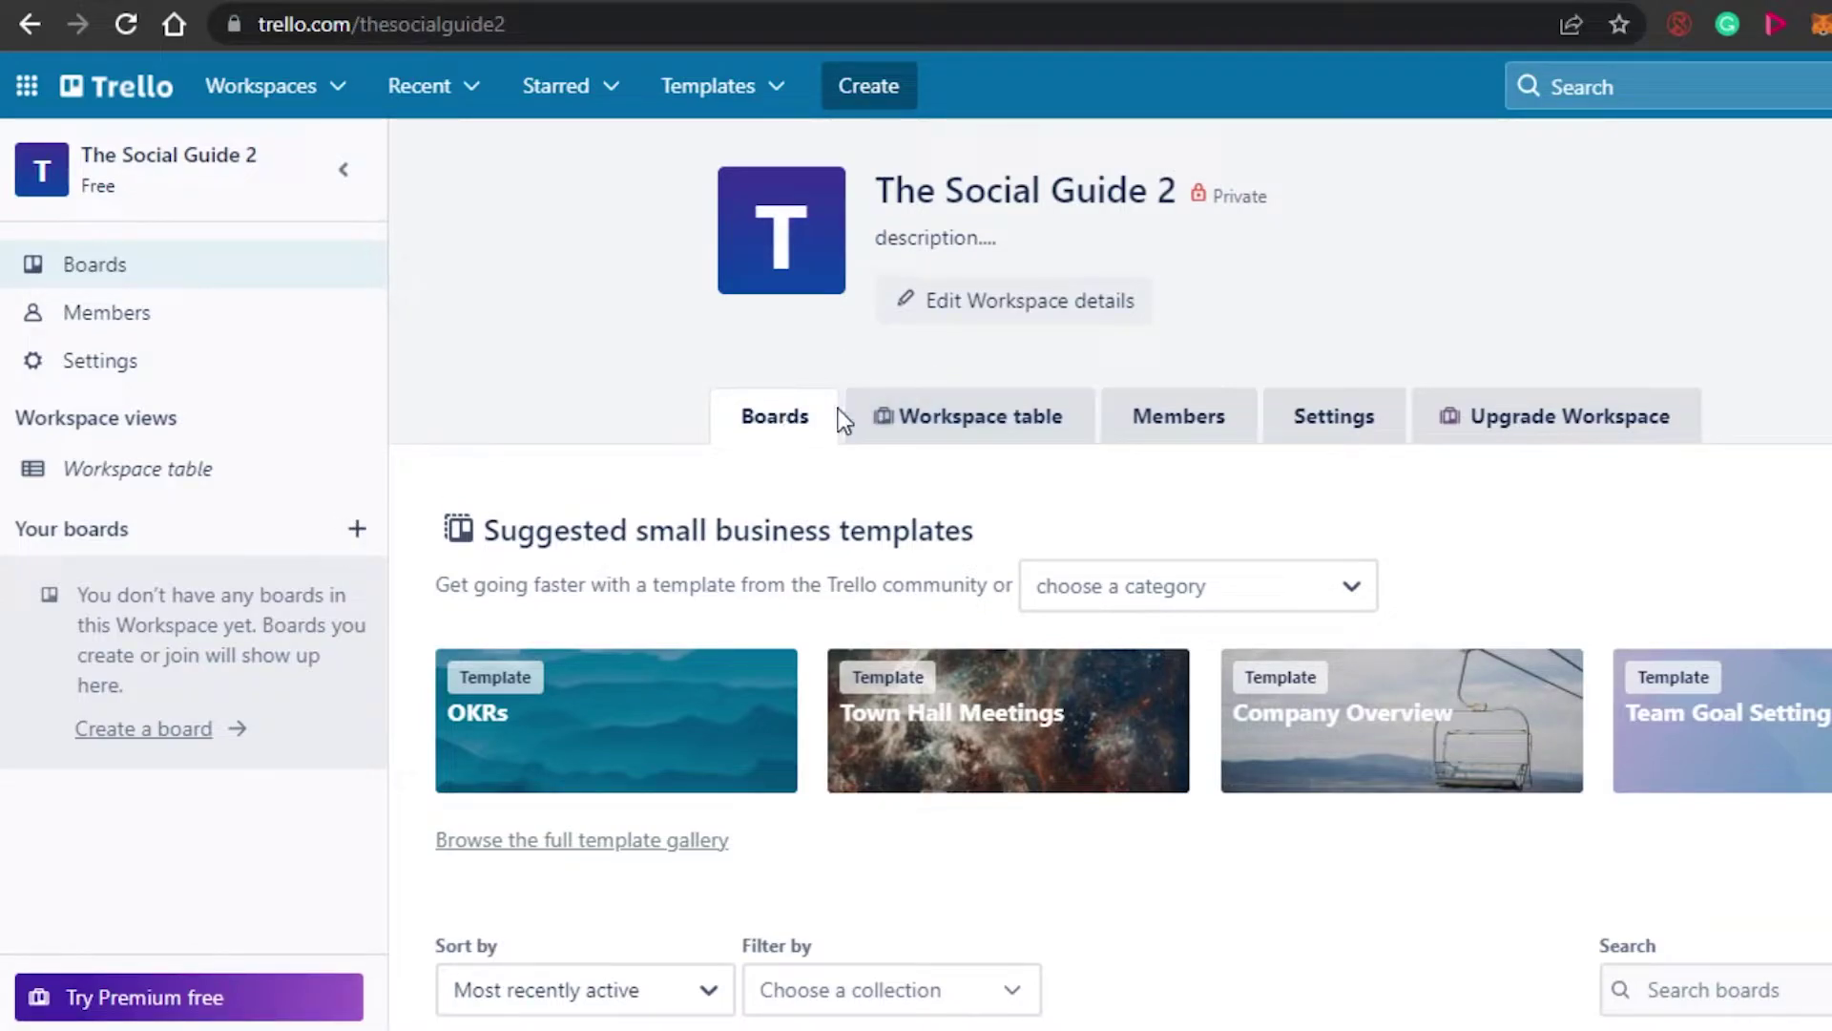
left_click(357, 528)
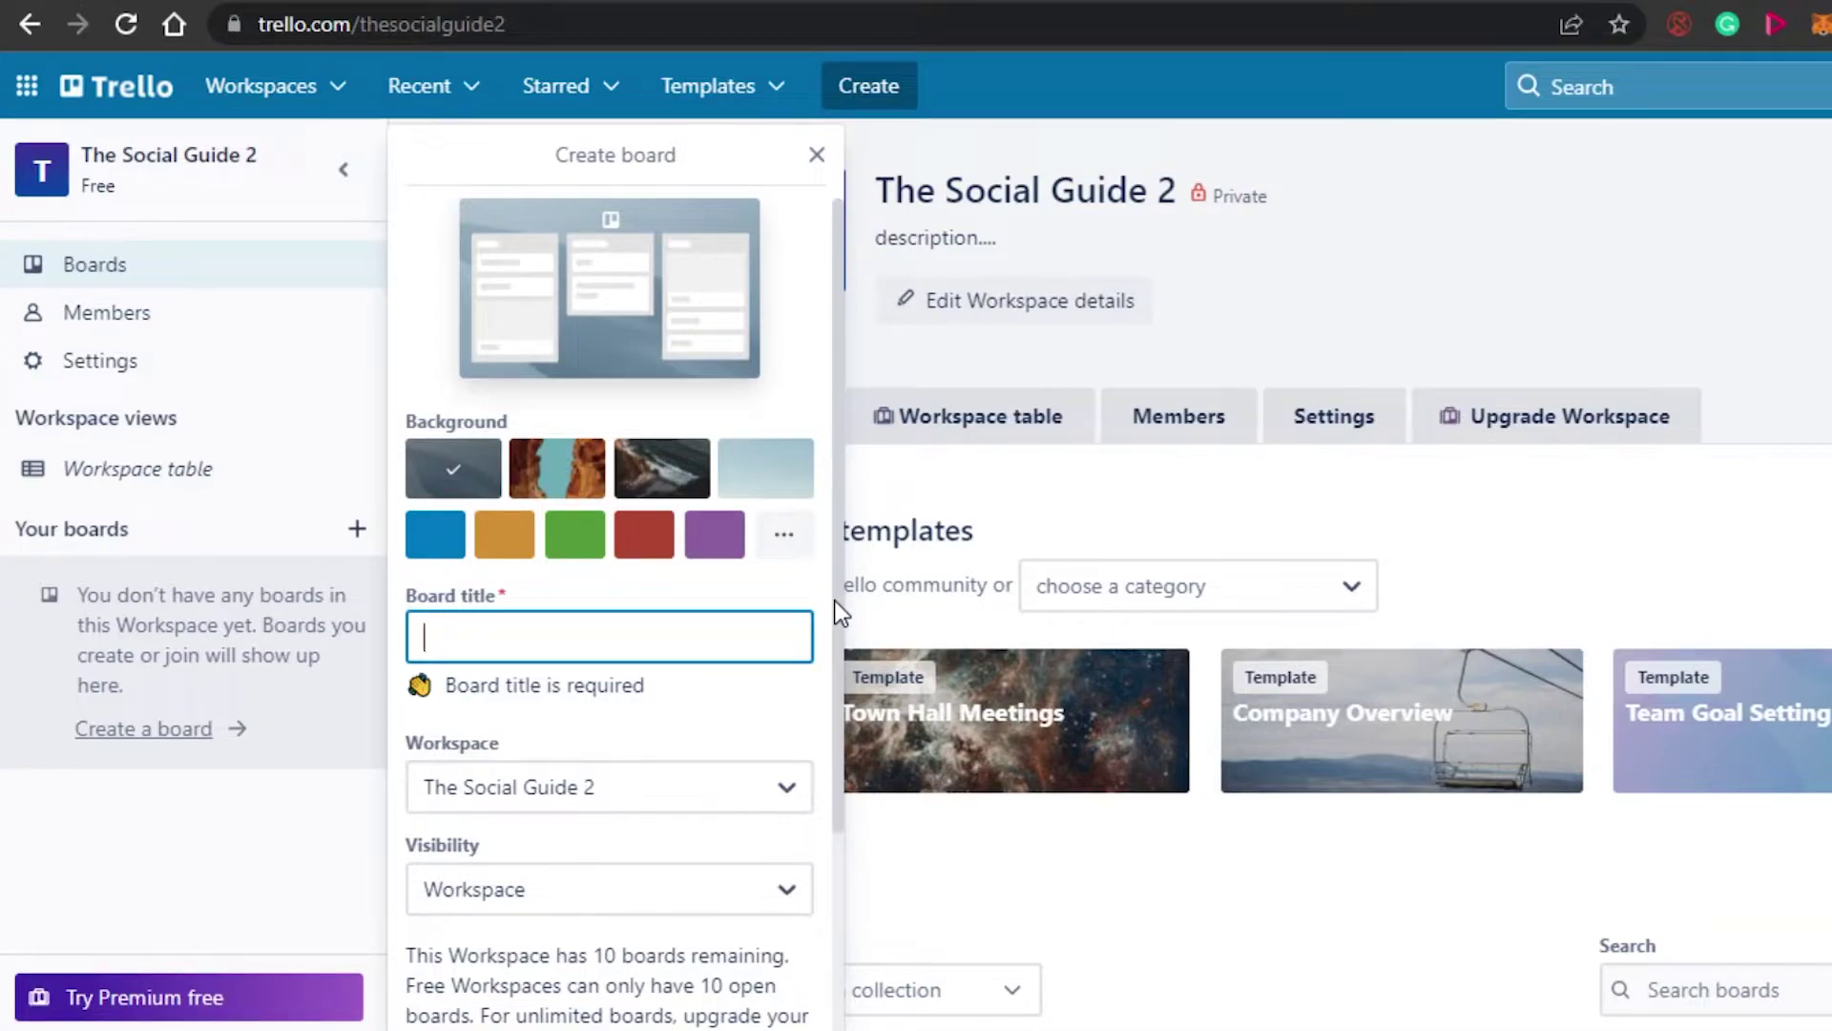
left_click(817, 155)
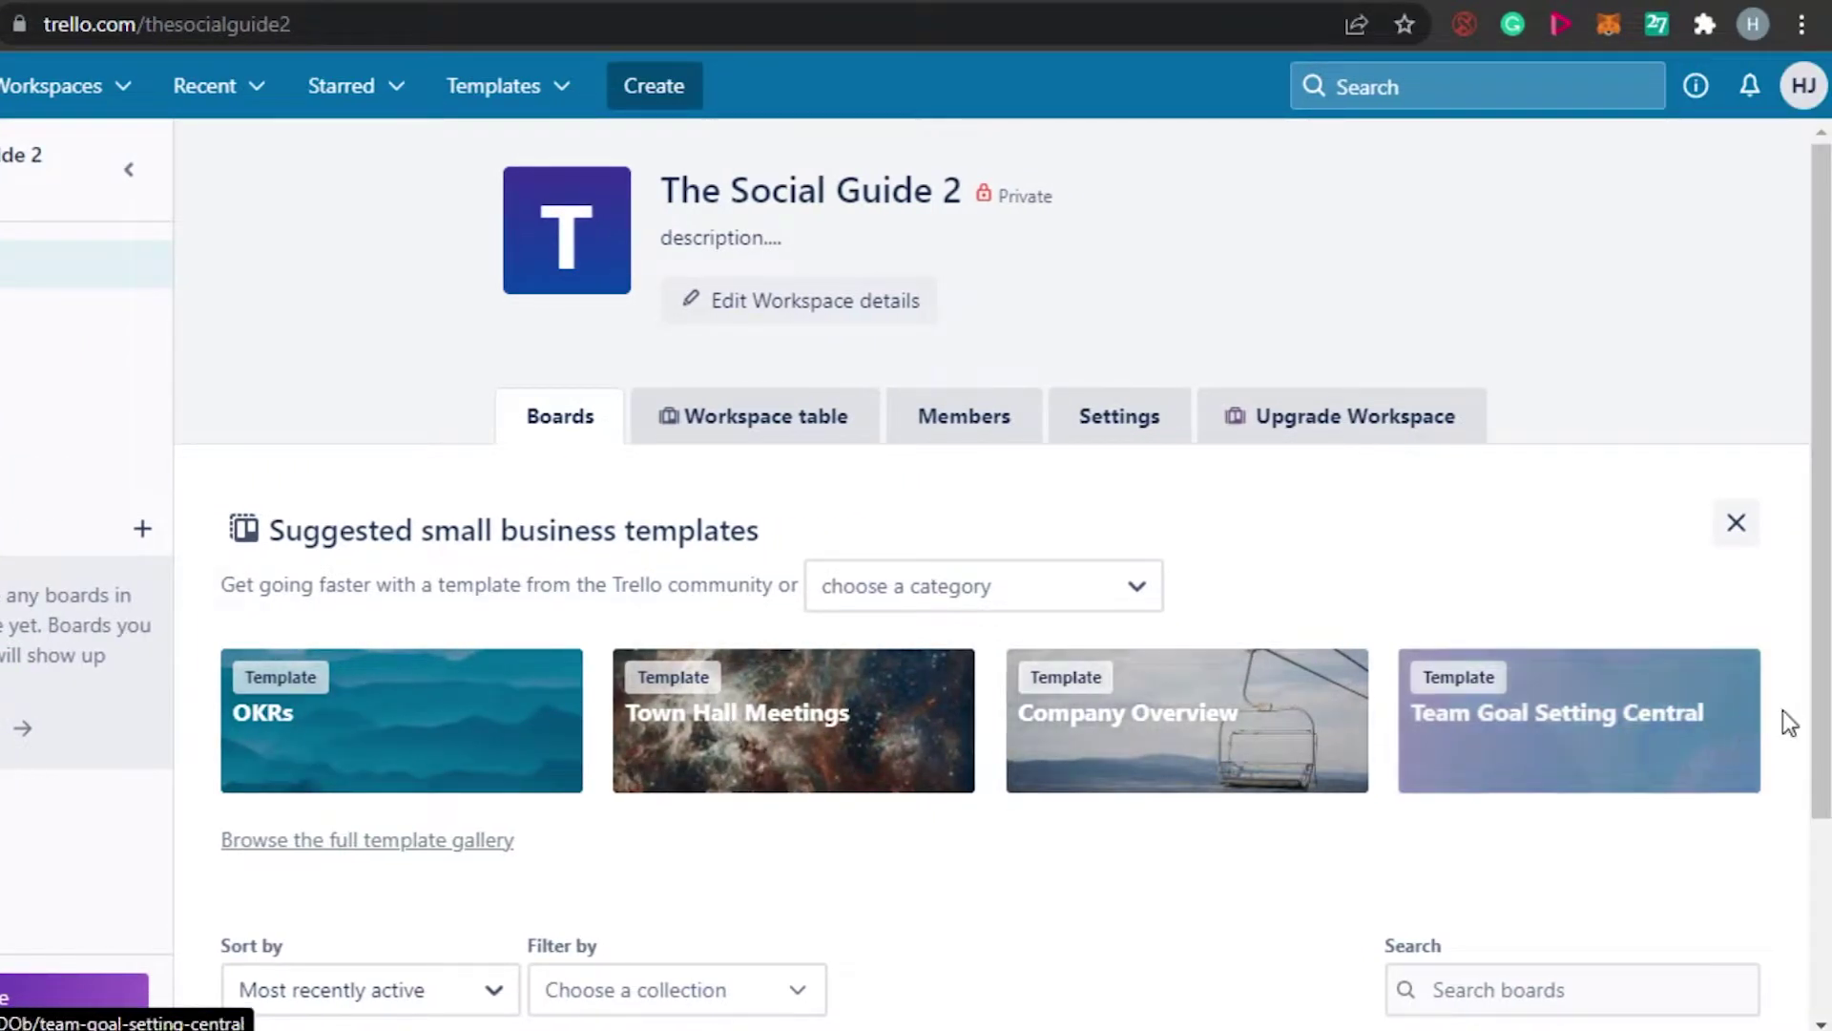
scroll(1002, 573, "down", 1)
scroll(1002, 572, "down", 1)
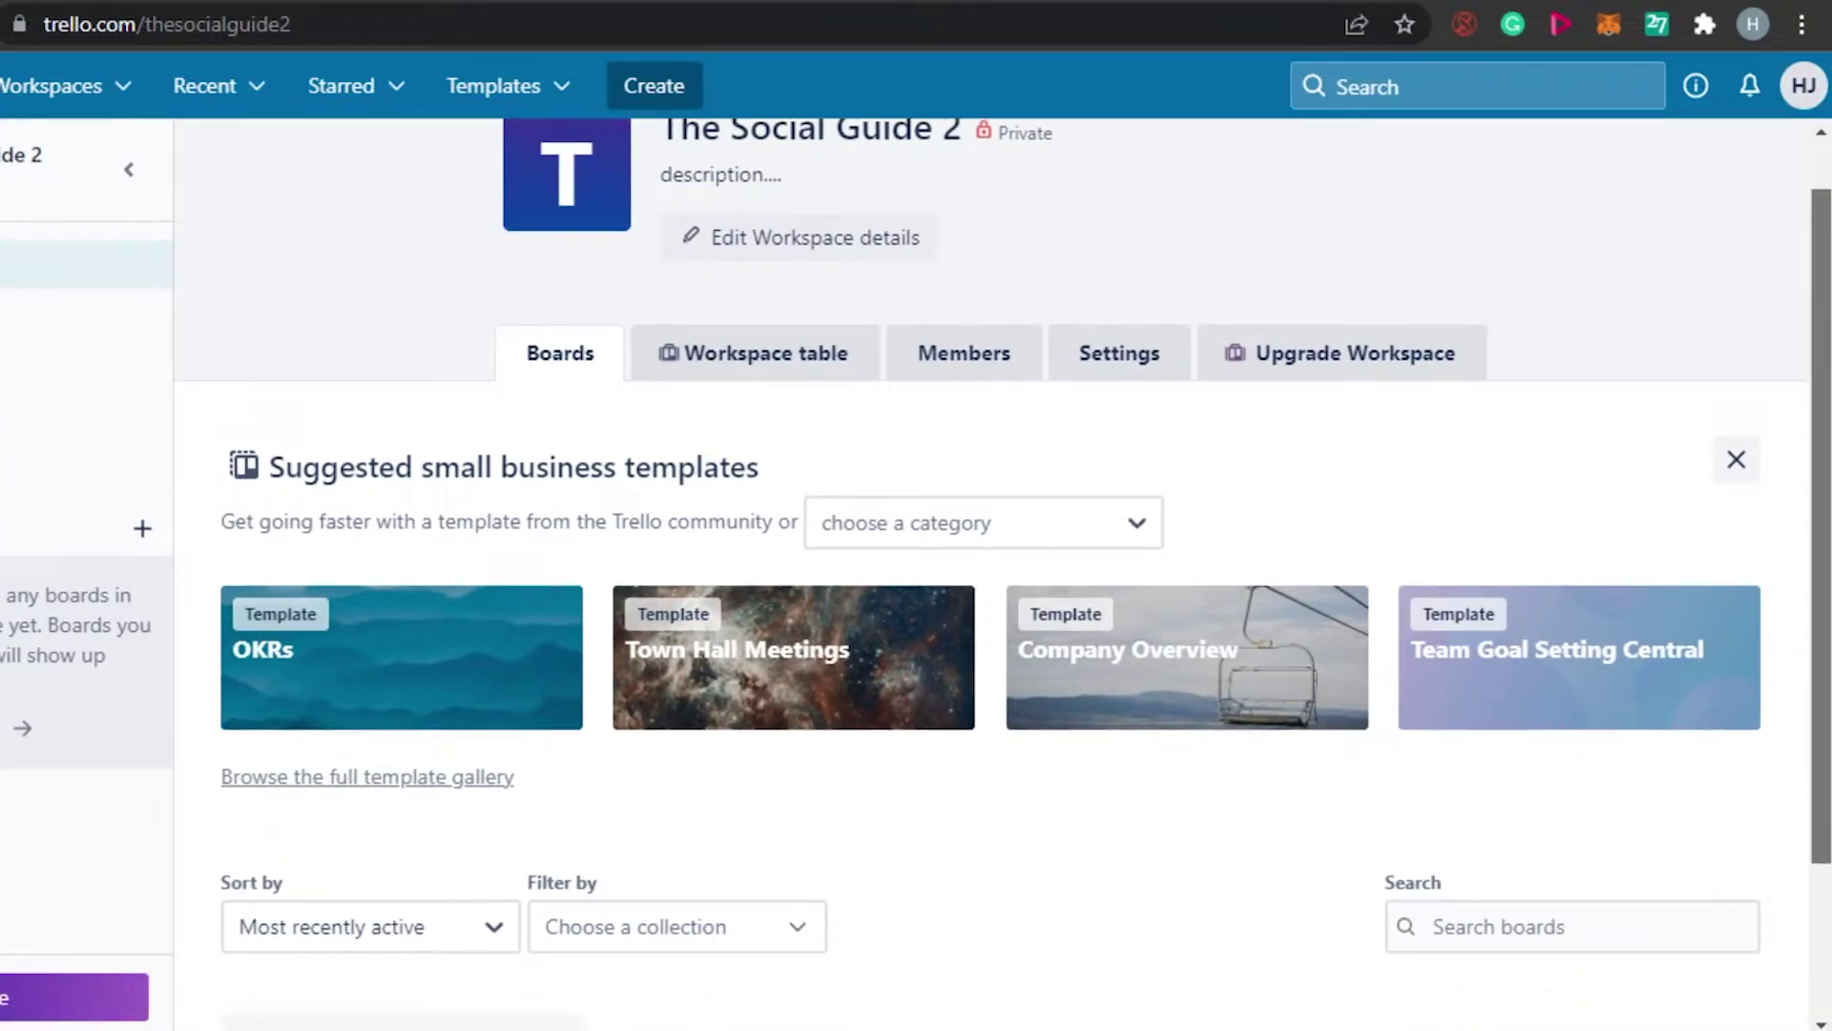
scroll(1002, 573, "down", 2)
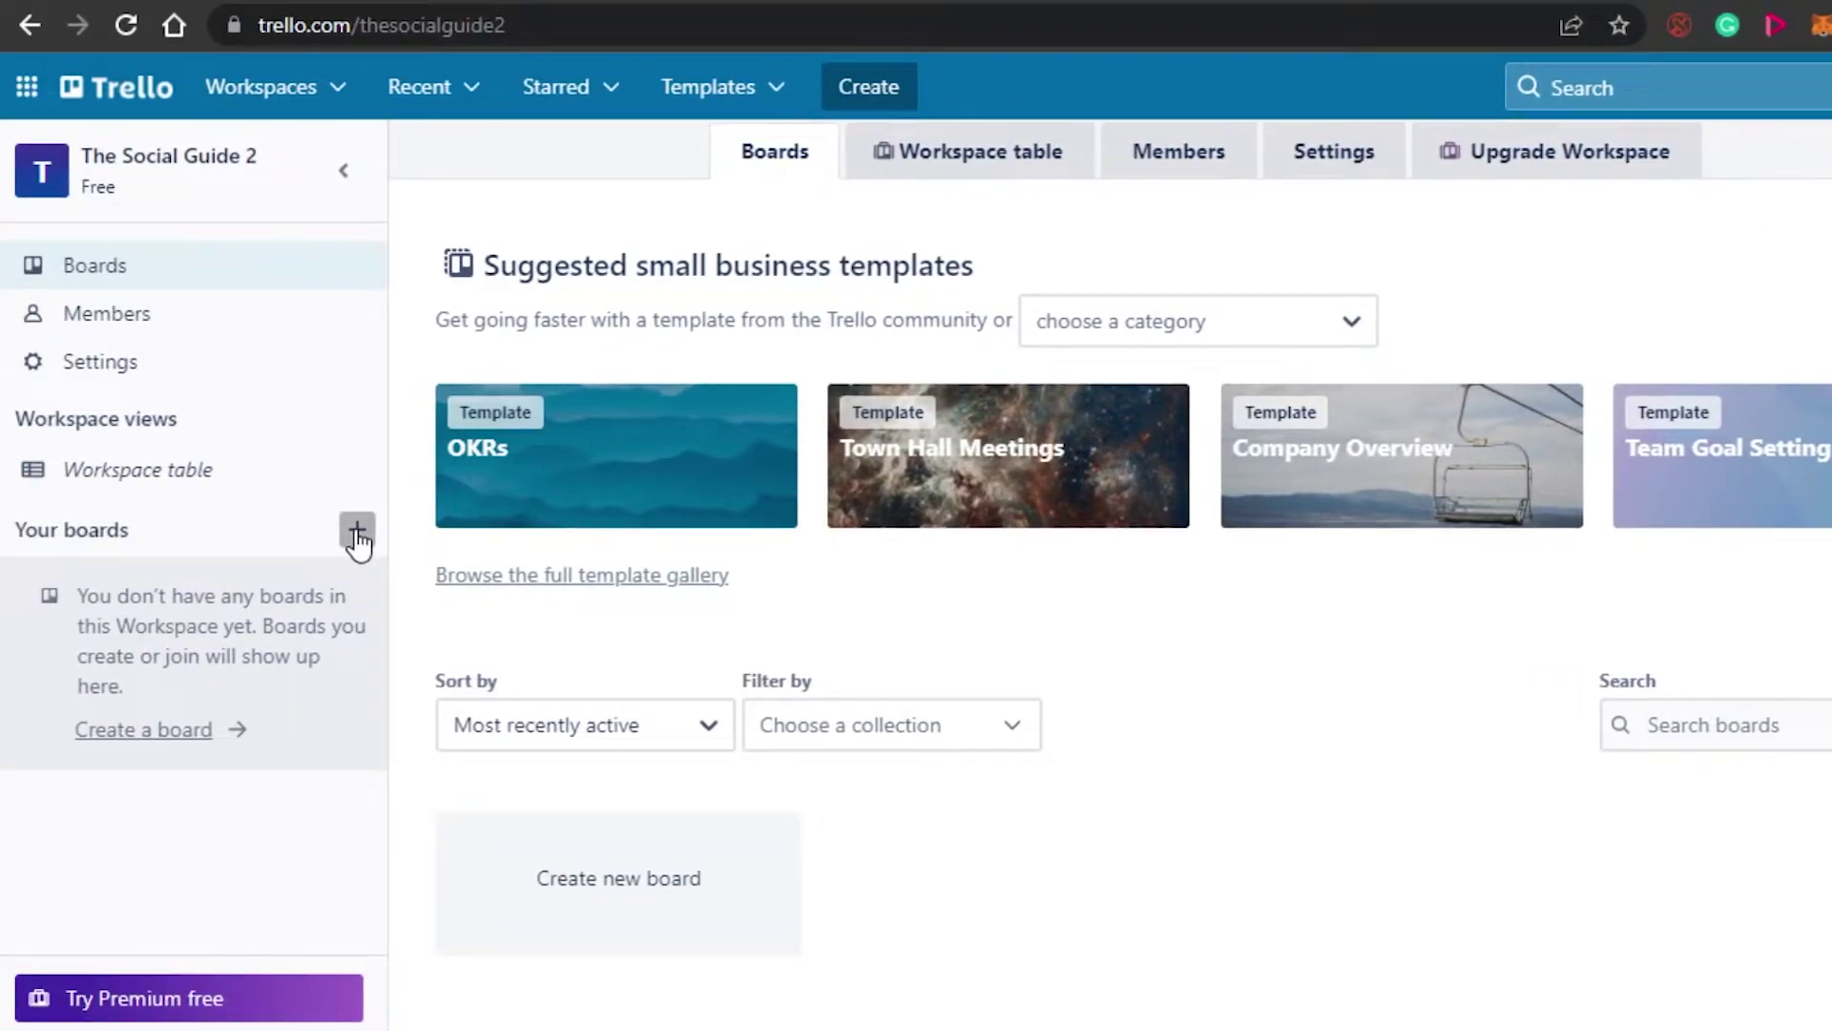
Step: Start a new board in the workspace and title it Content Creation
left_click(357, 532)
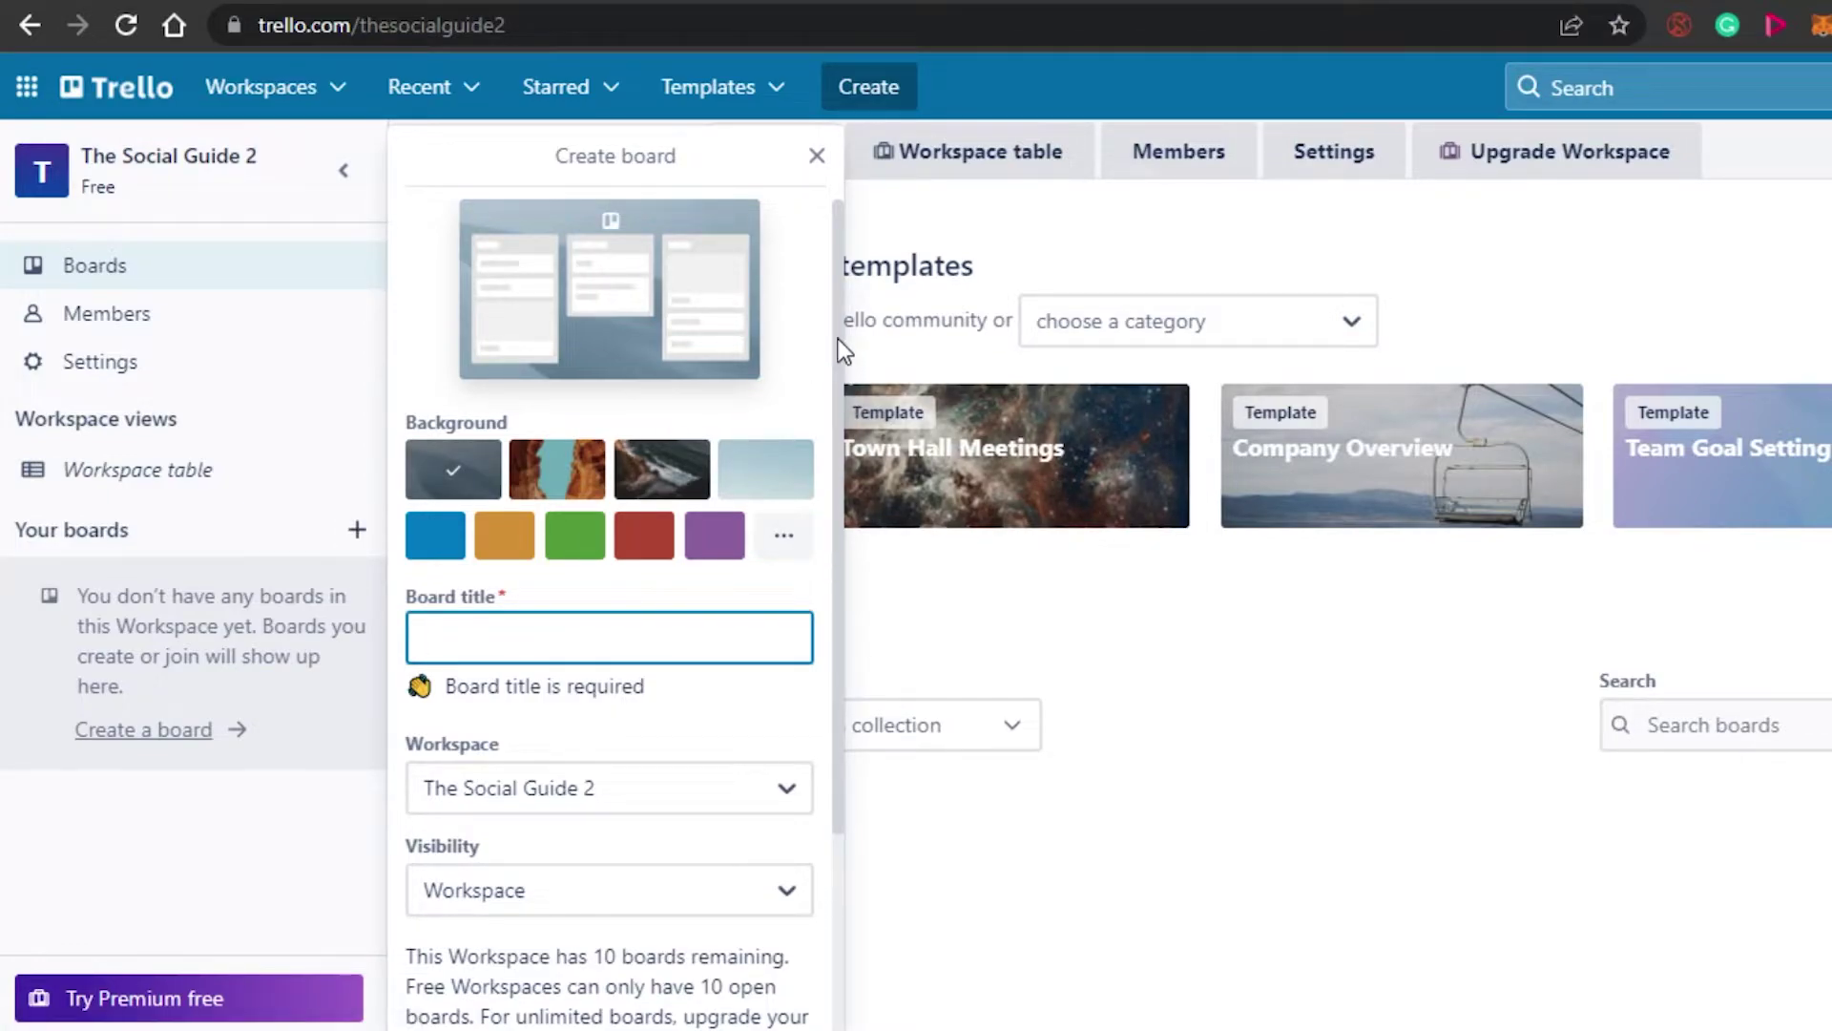
left_click_drag(838, 340, 834, 380)
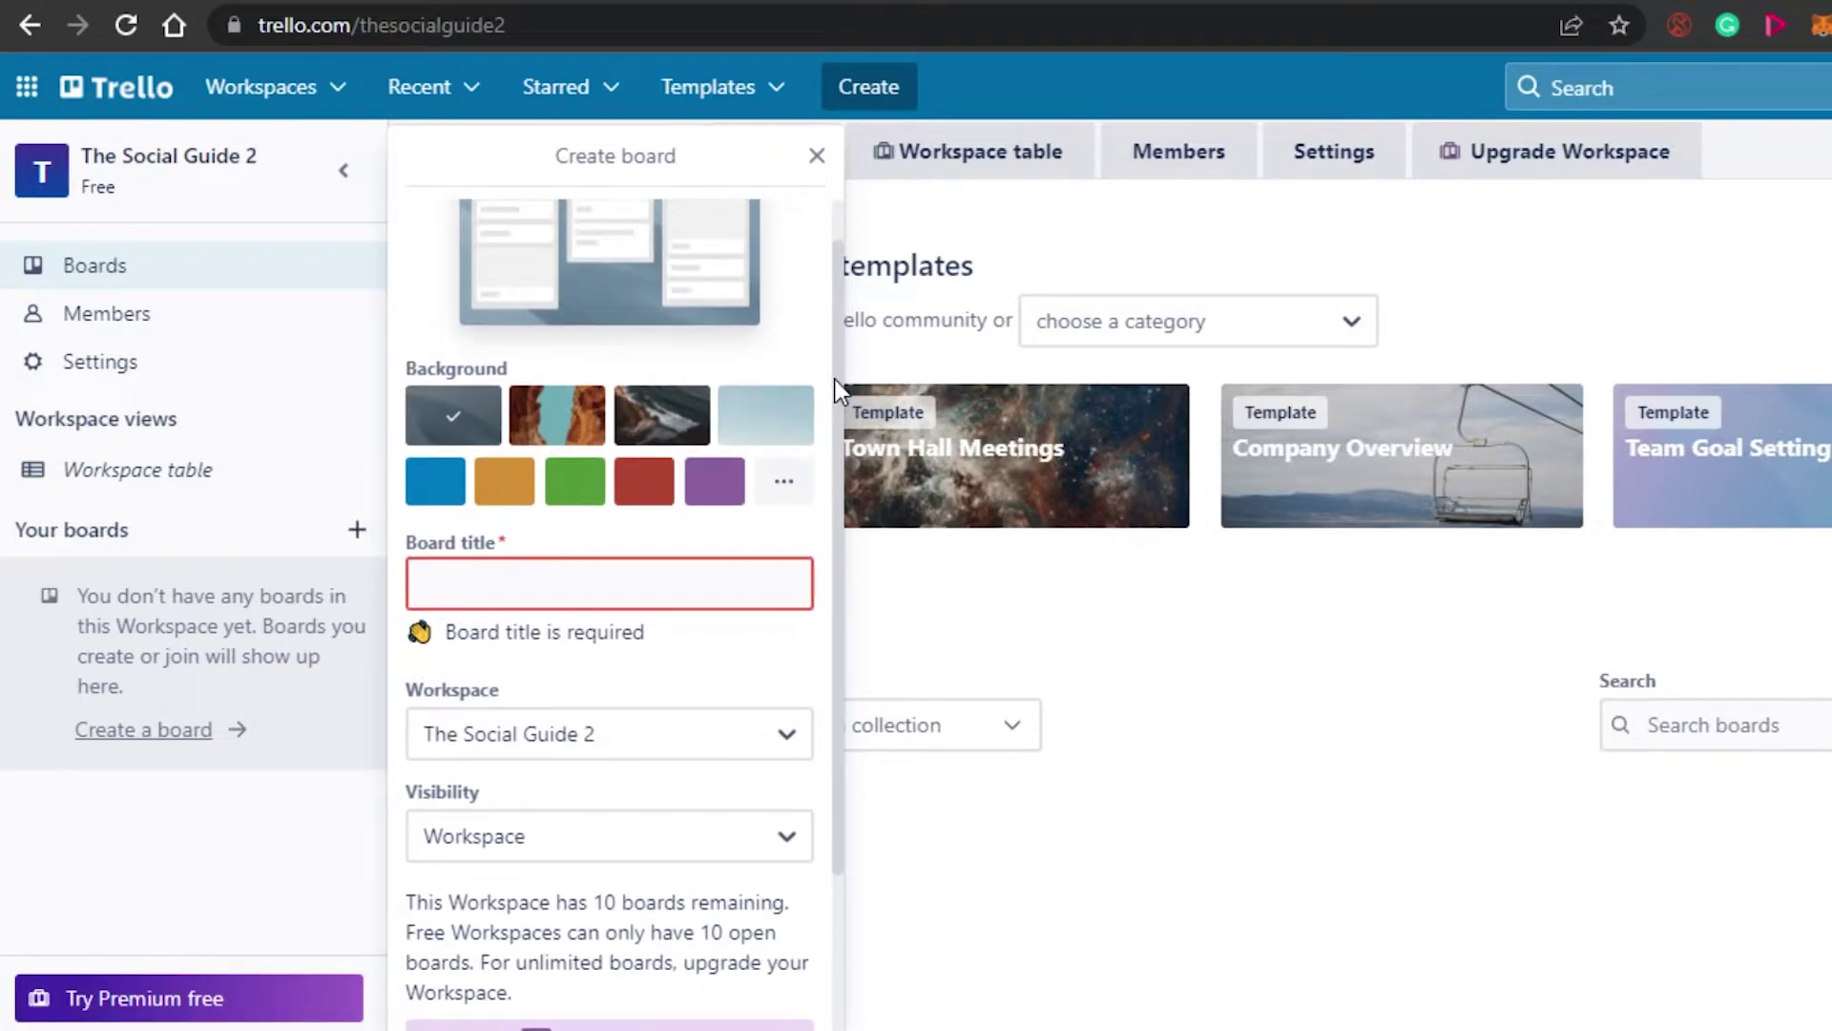
left_click(625, 570)
type("Conteb")
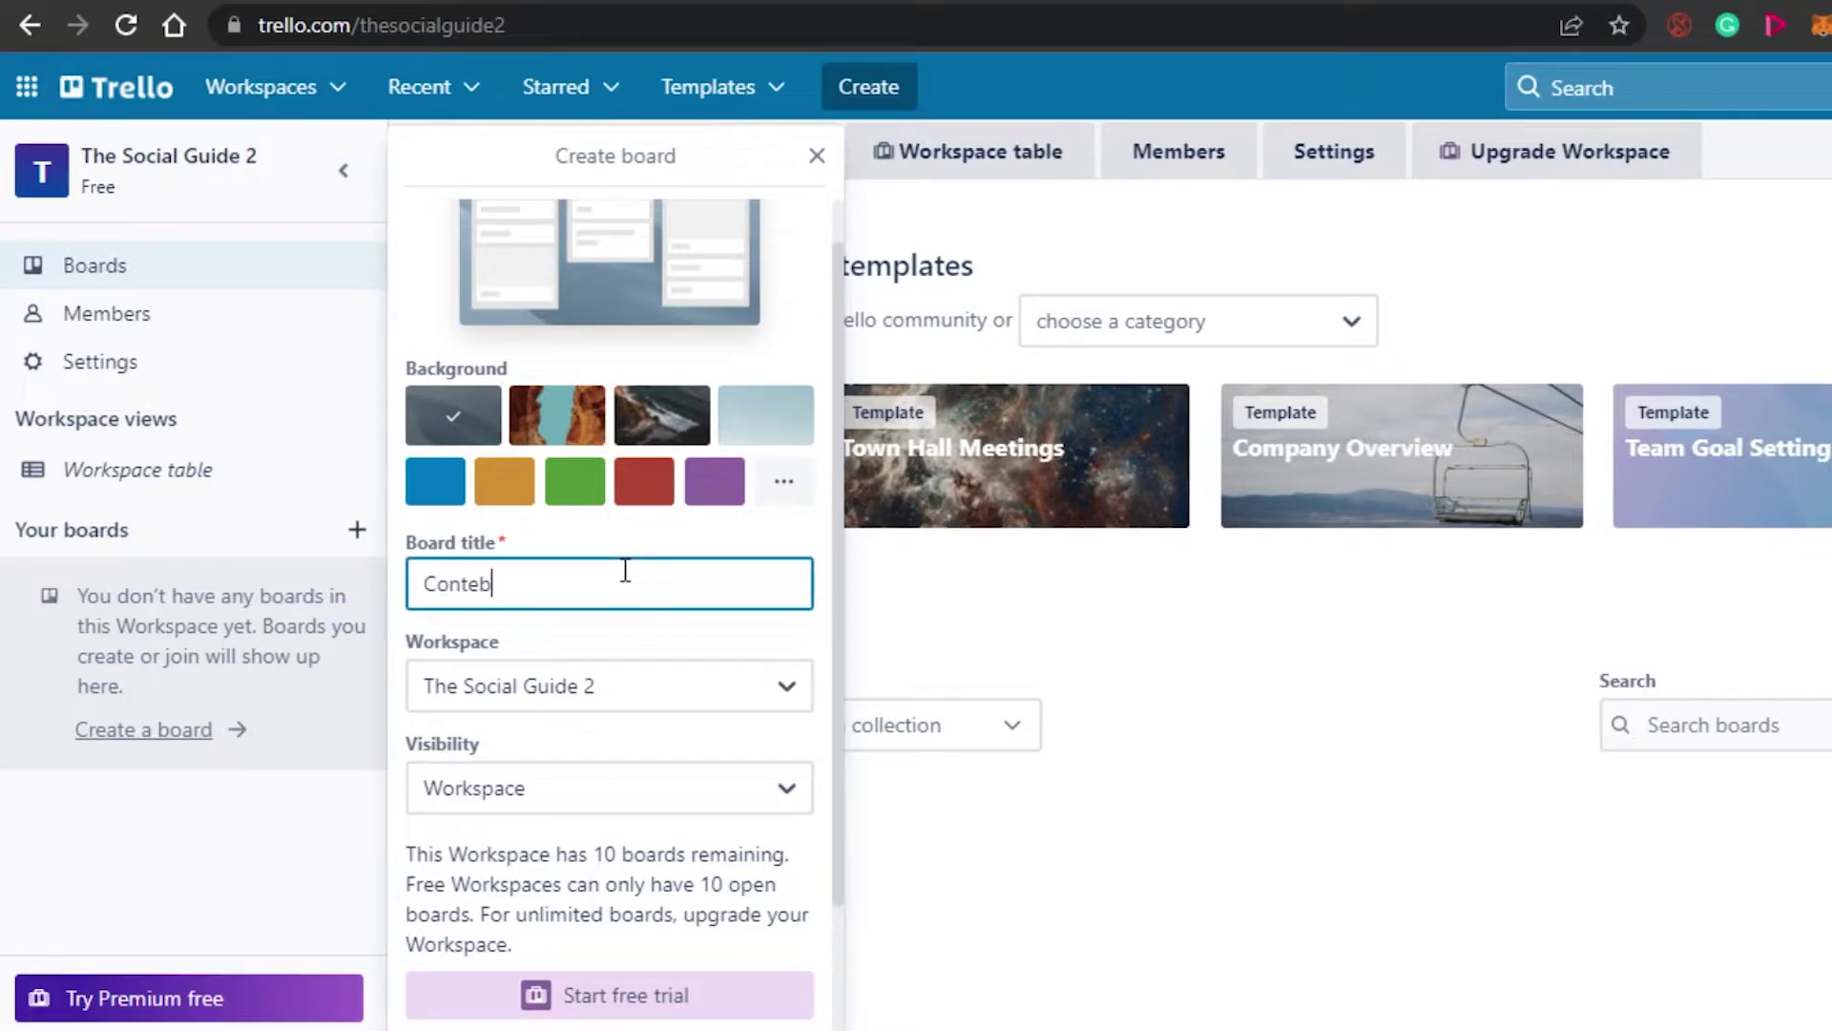
key("BackSpace")
type("nt Creation")
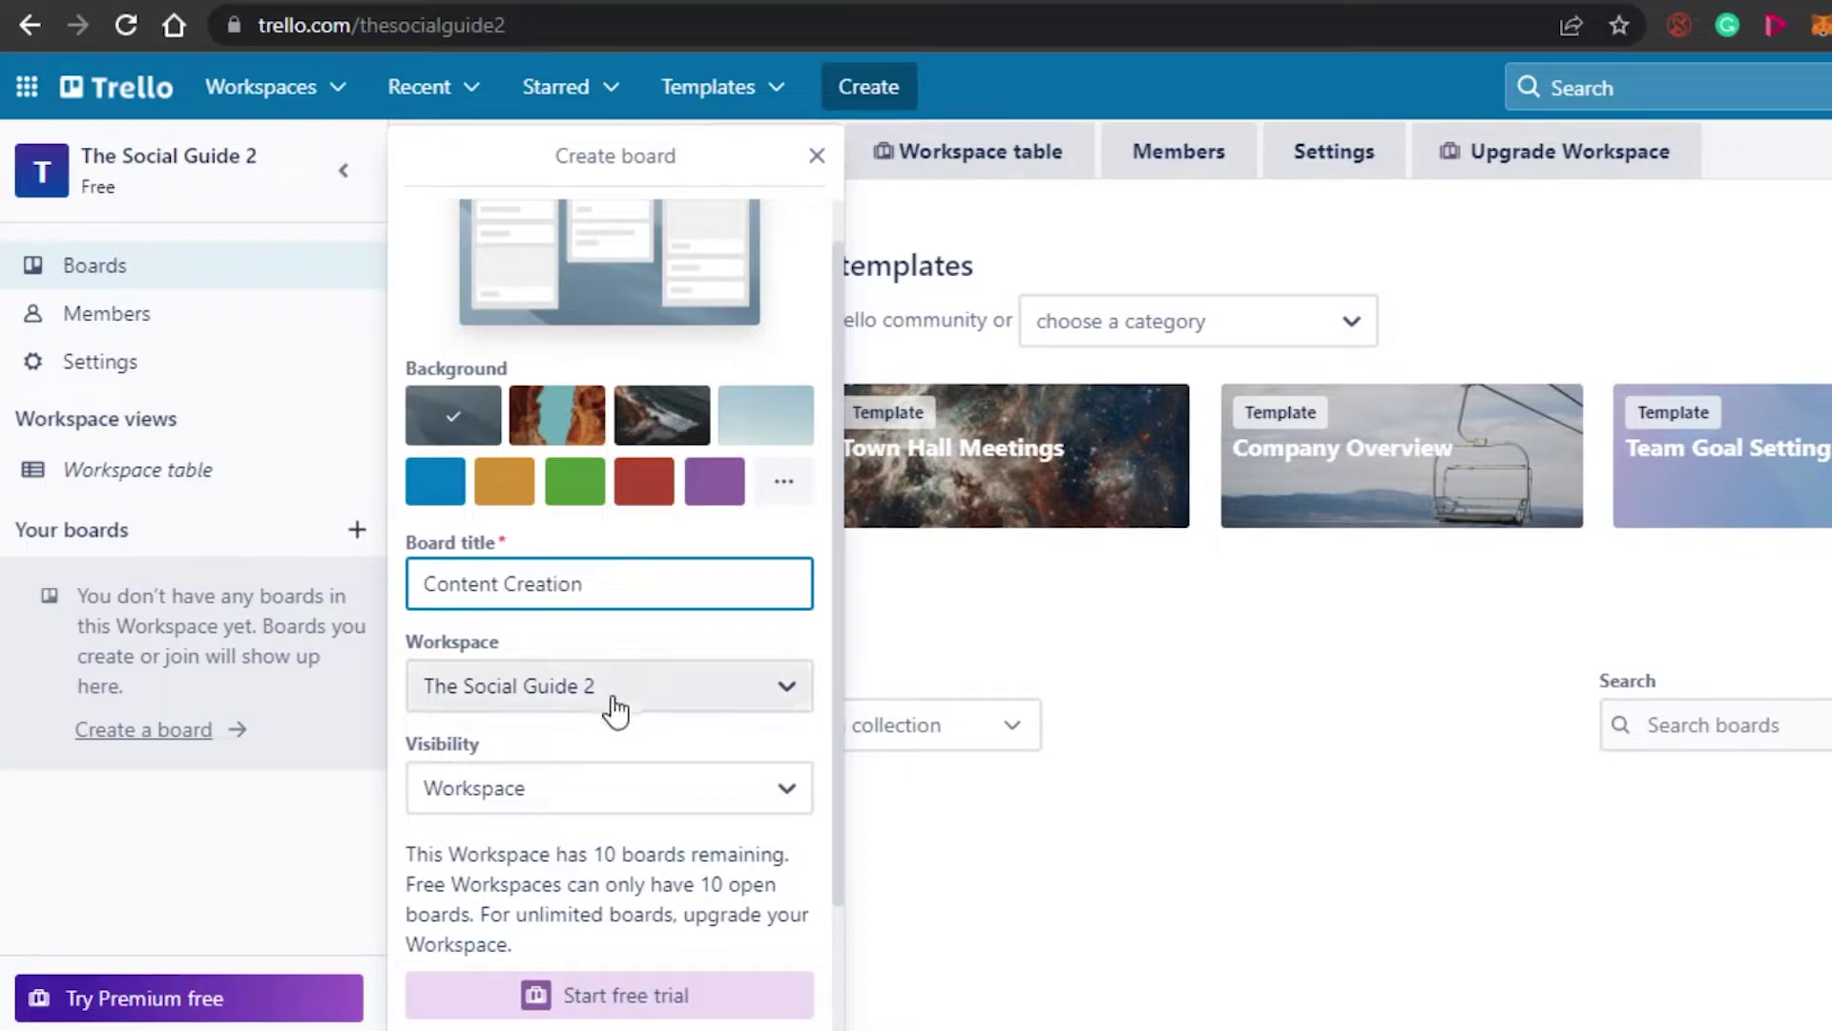
Step: Assign the board to The Social Guide 2 workspace and keep its visibility at Workspace, reviewing the Private and Public options
left_click(540, 681)
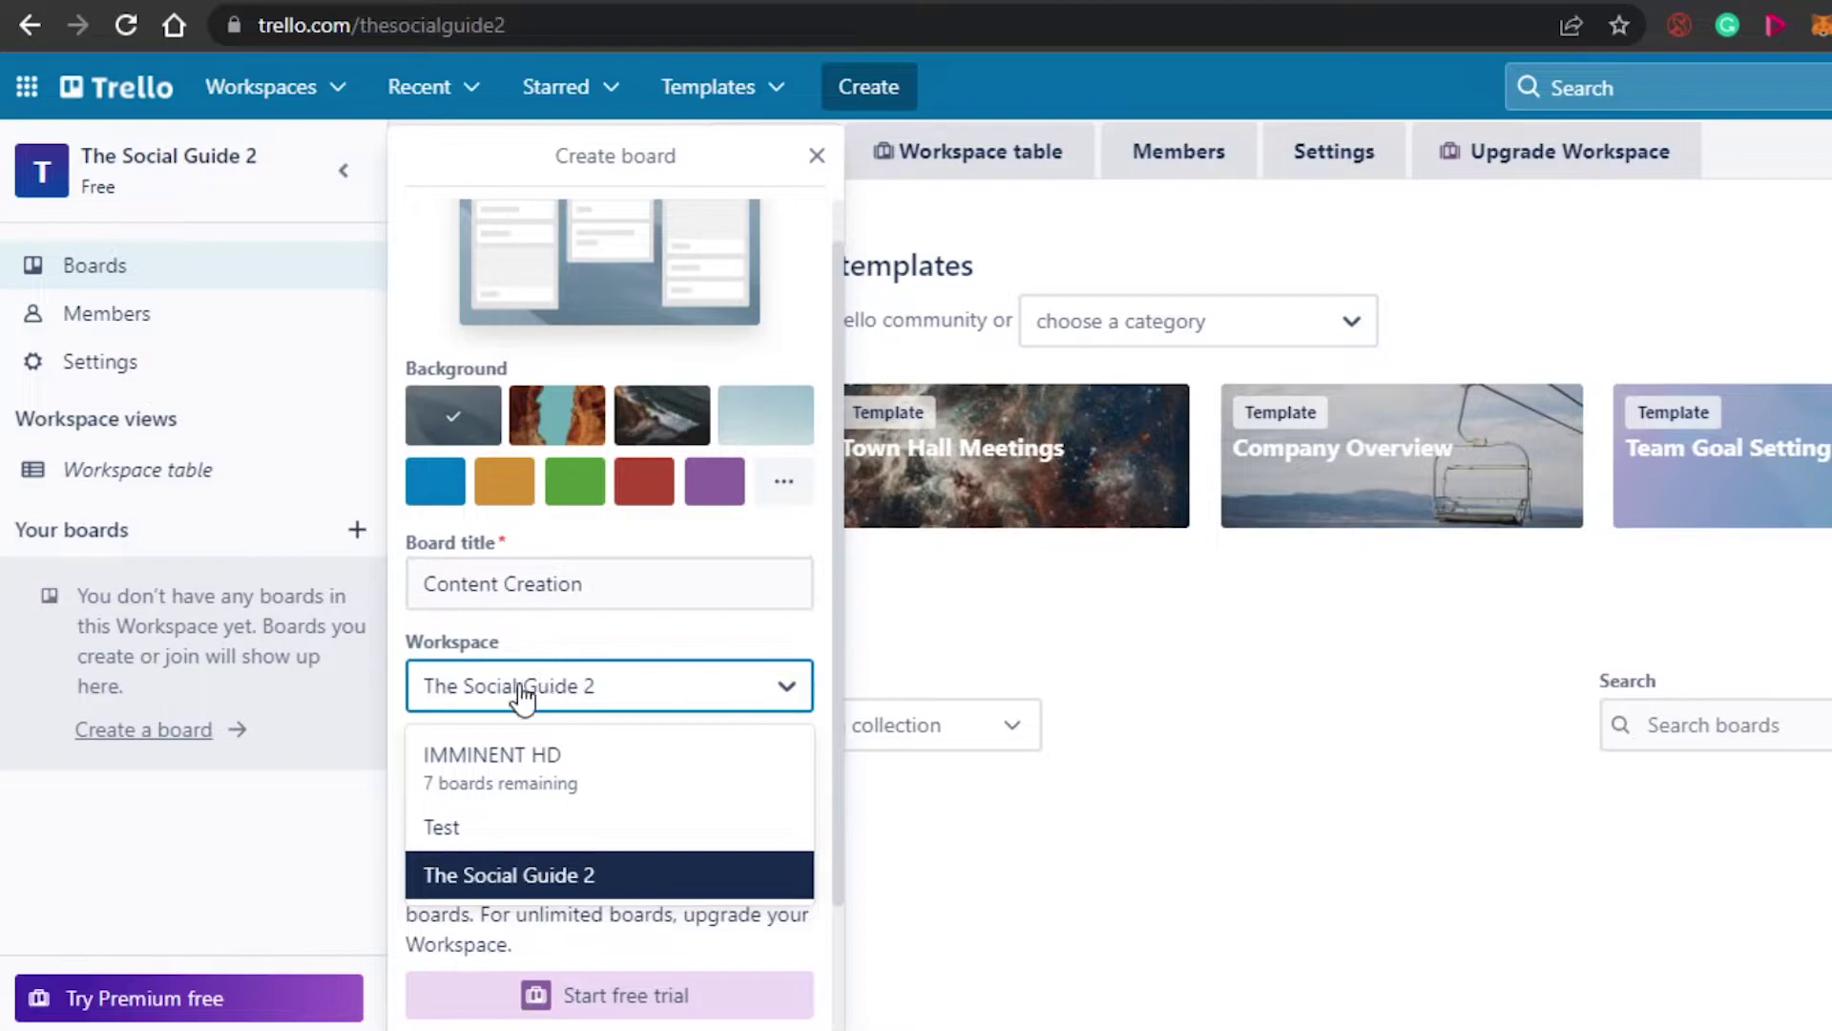
left_click(502, 873)
scroll(839, 478, "down", 2)
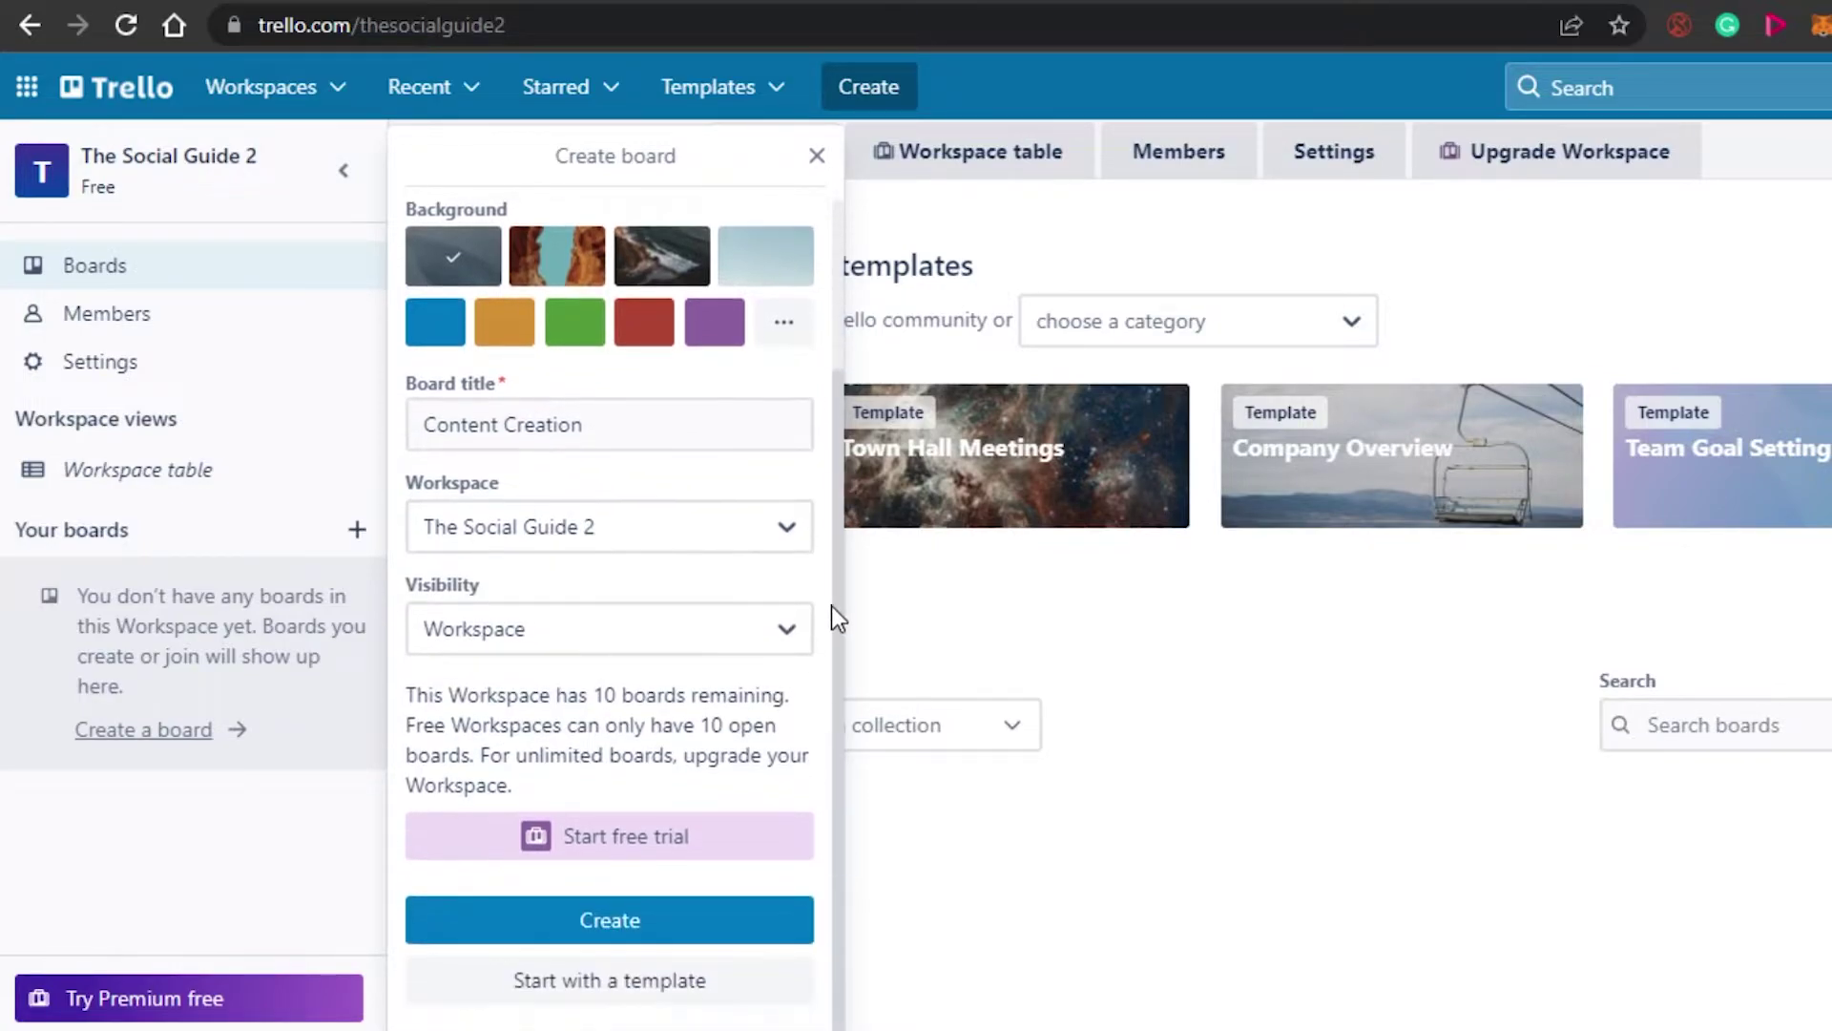
left_click(578, 630)
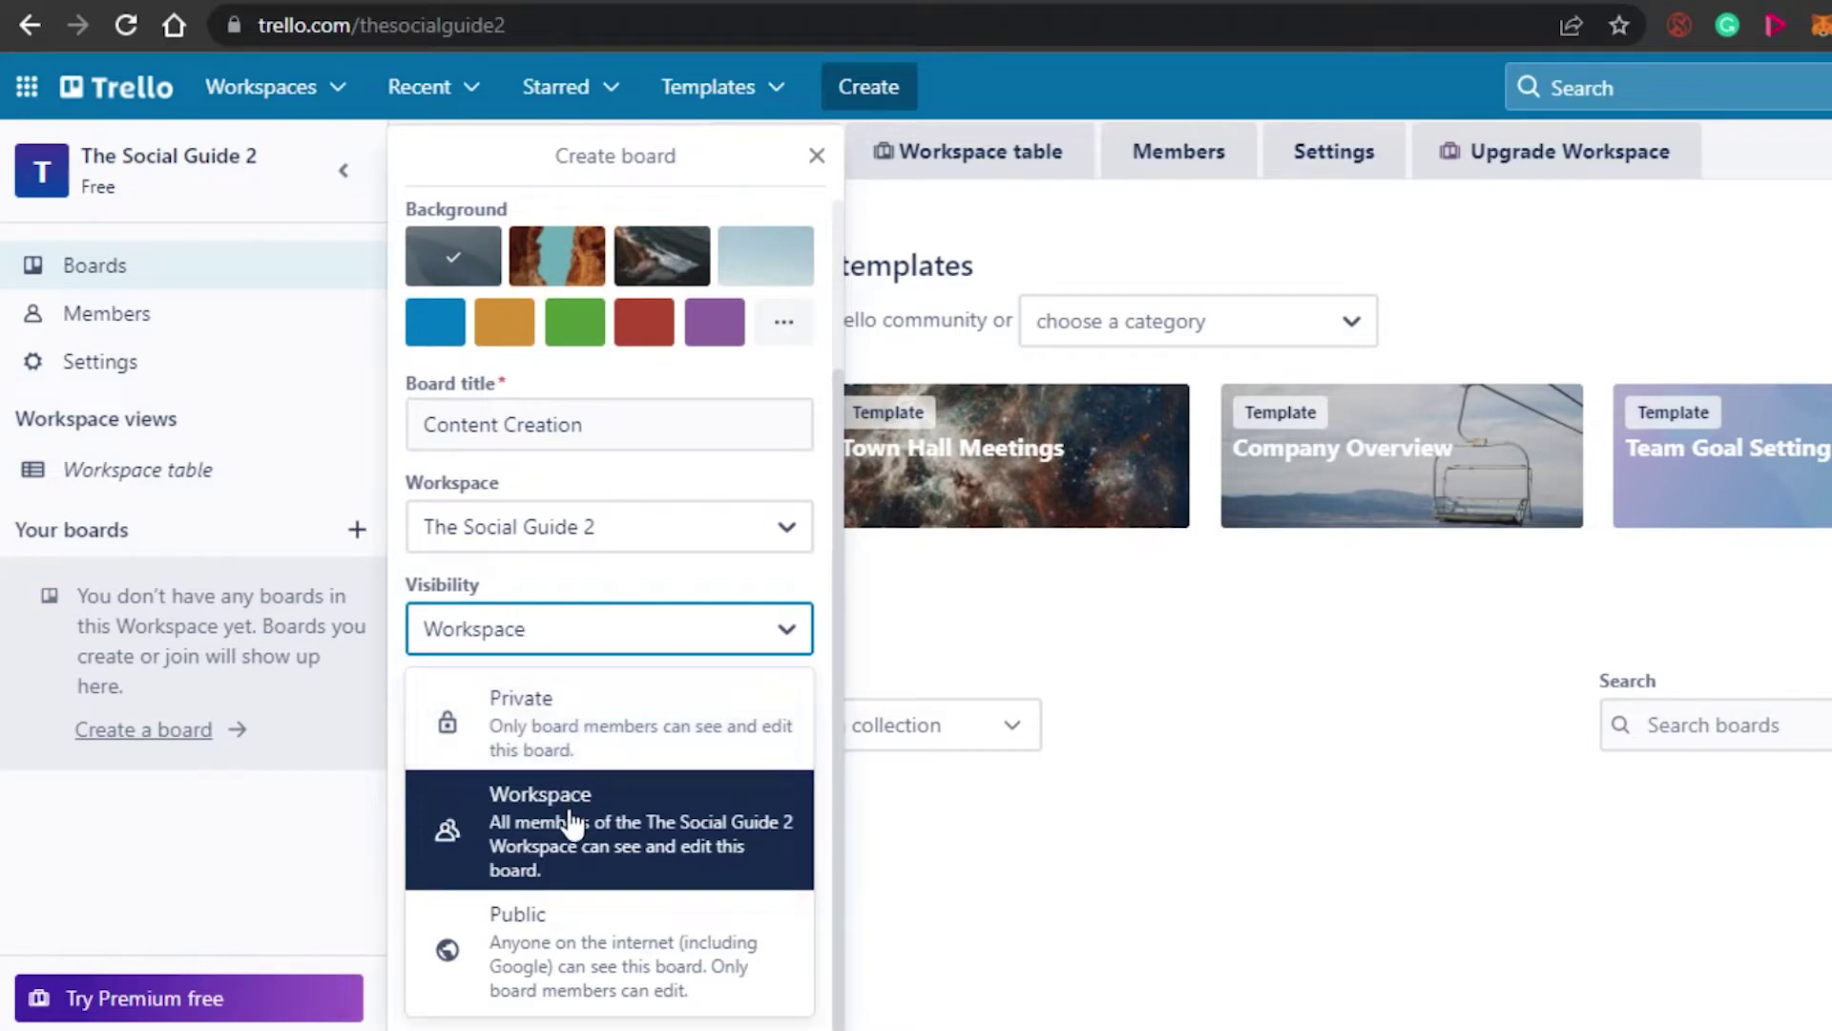
left_click(496, 819)
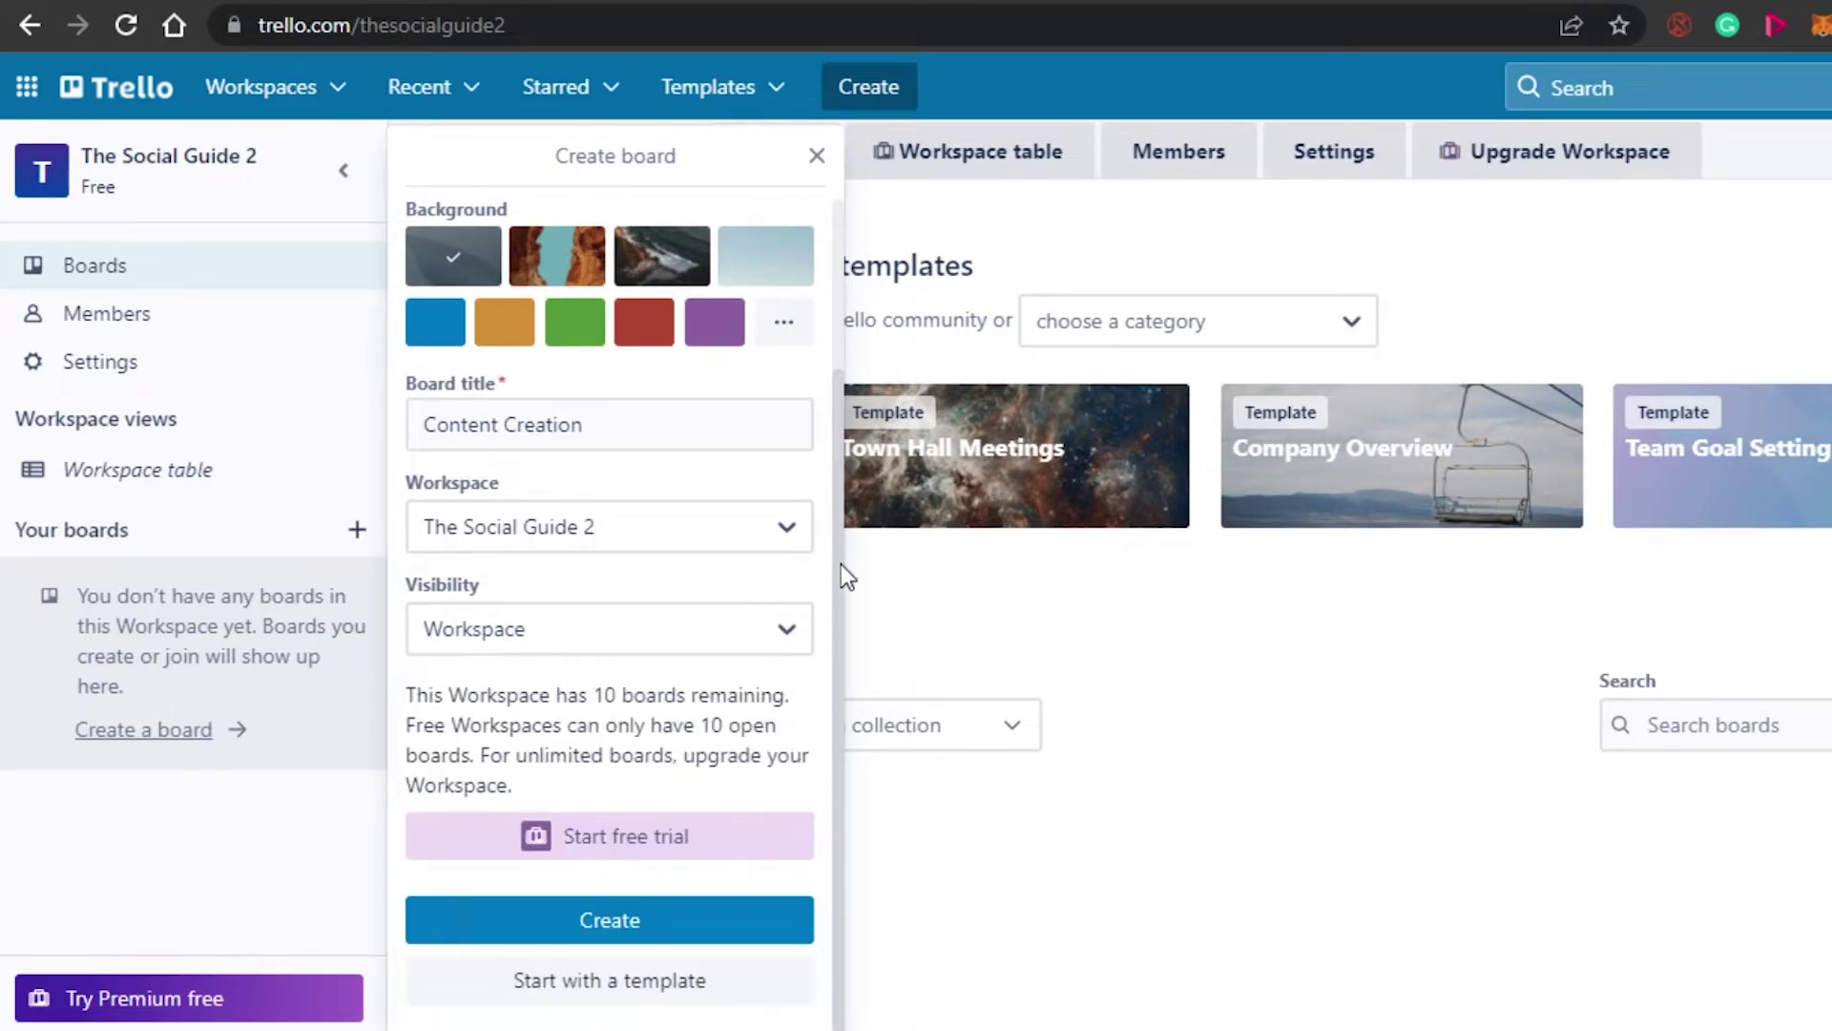
left_click(792, 631)
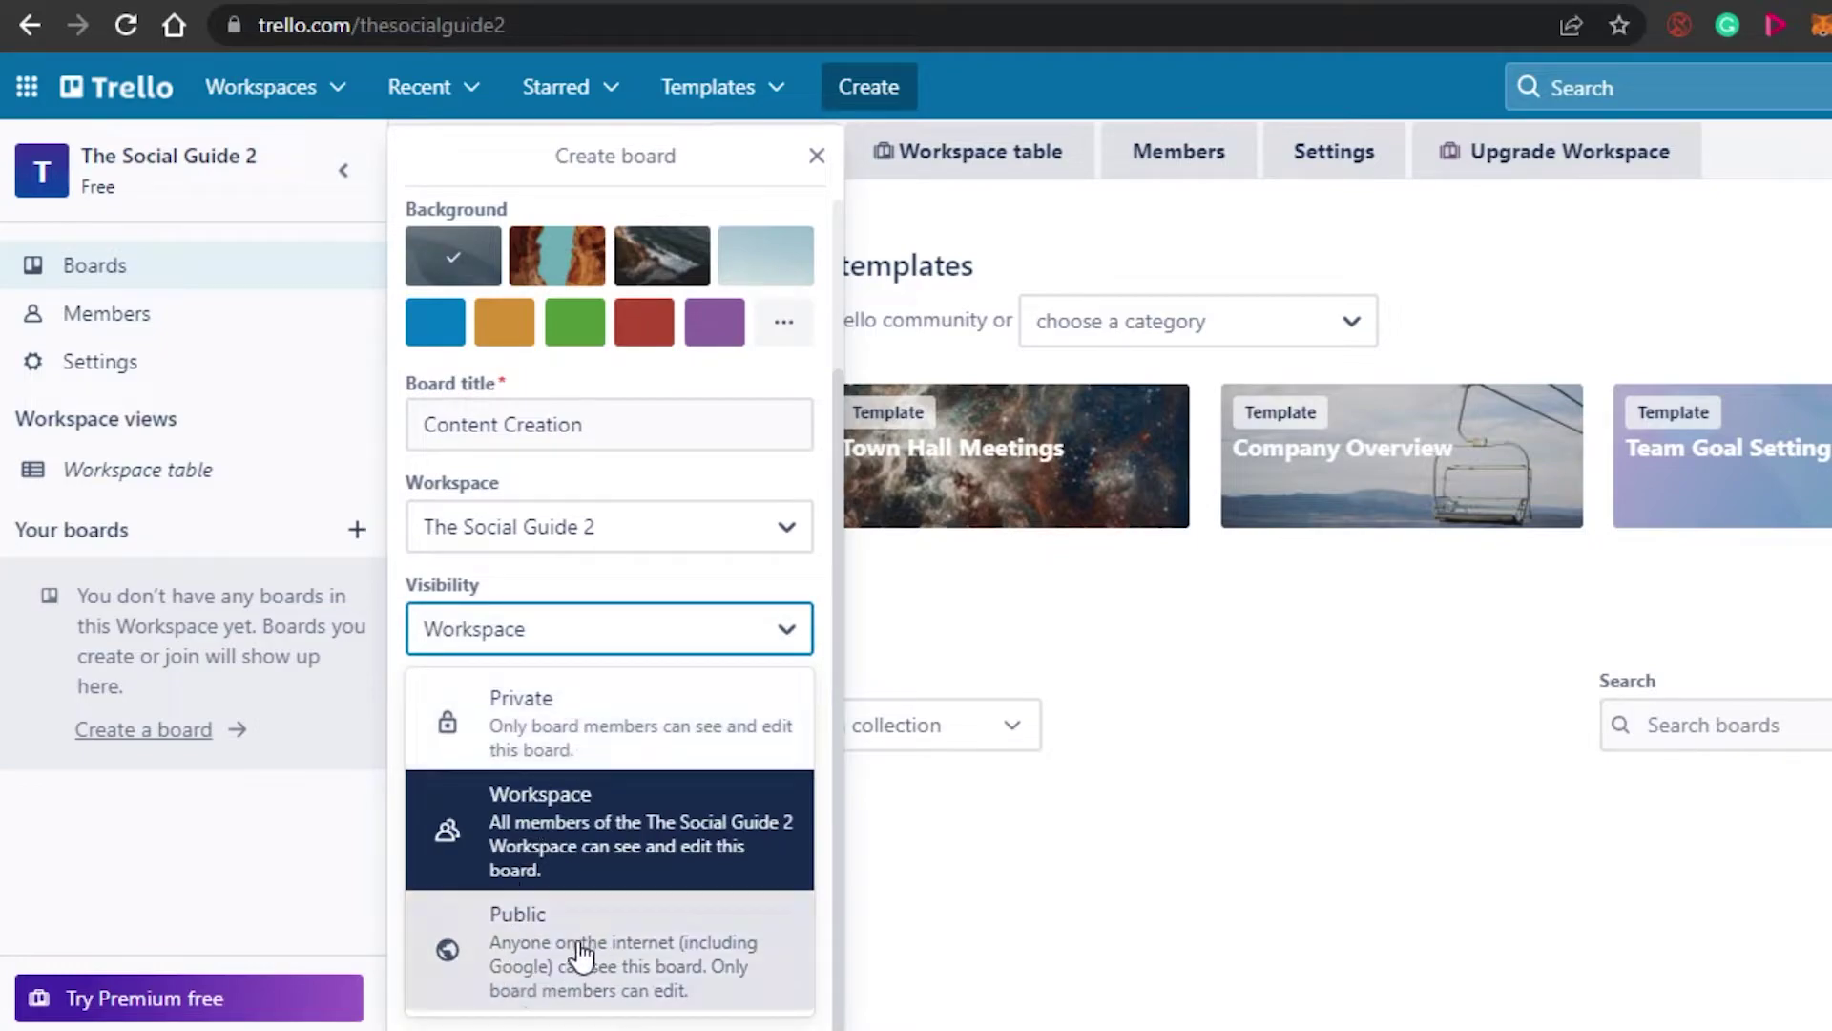
left_click(838, 660)
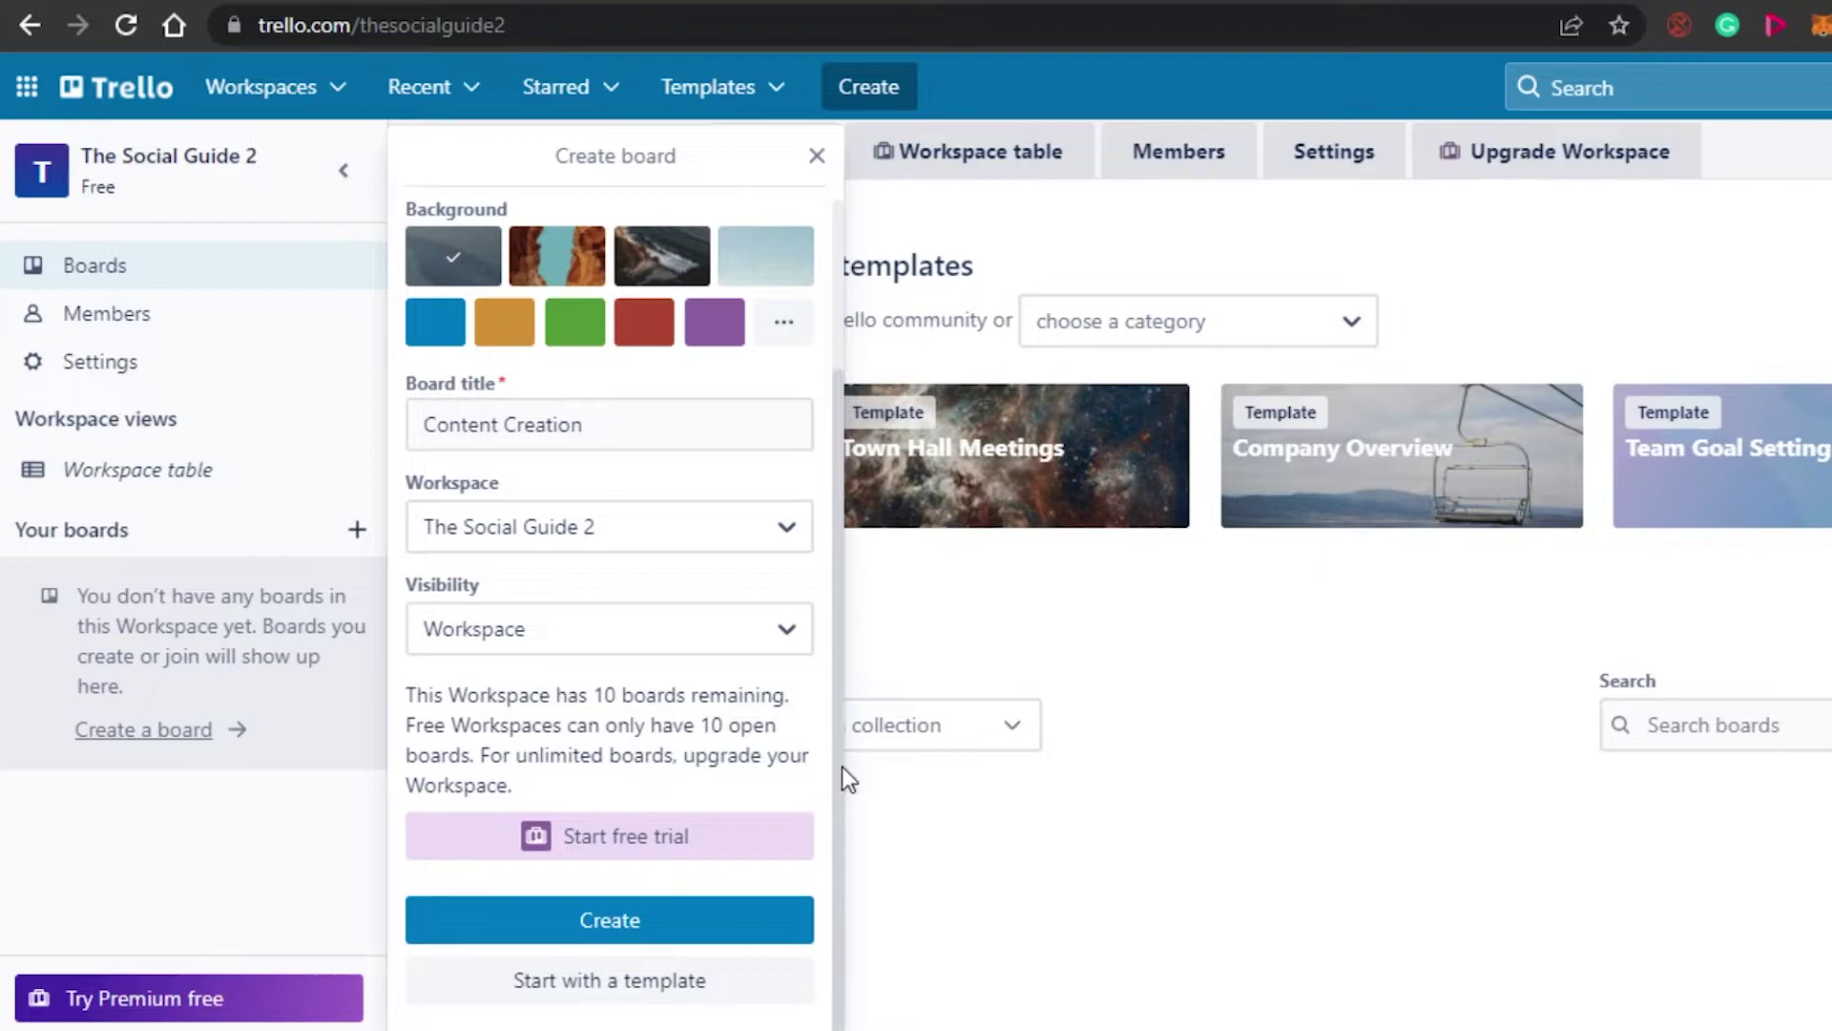
Step: Choose the dark photo as the board background and create the board
left_click_drag(840, 765, 832, 582)
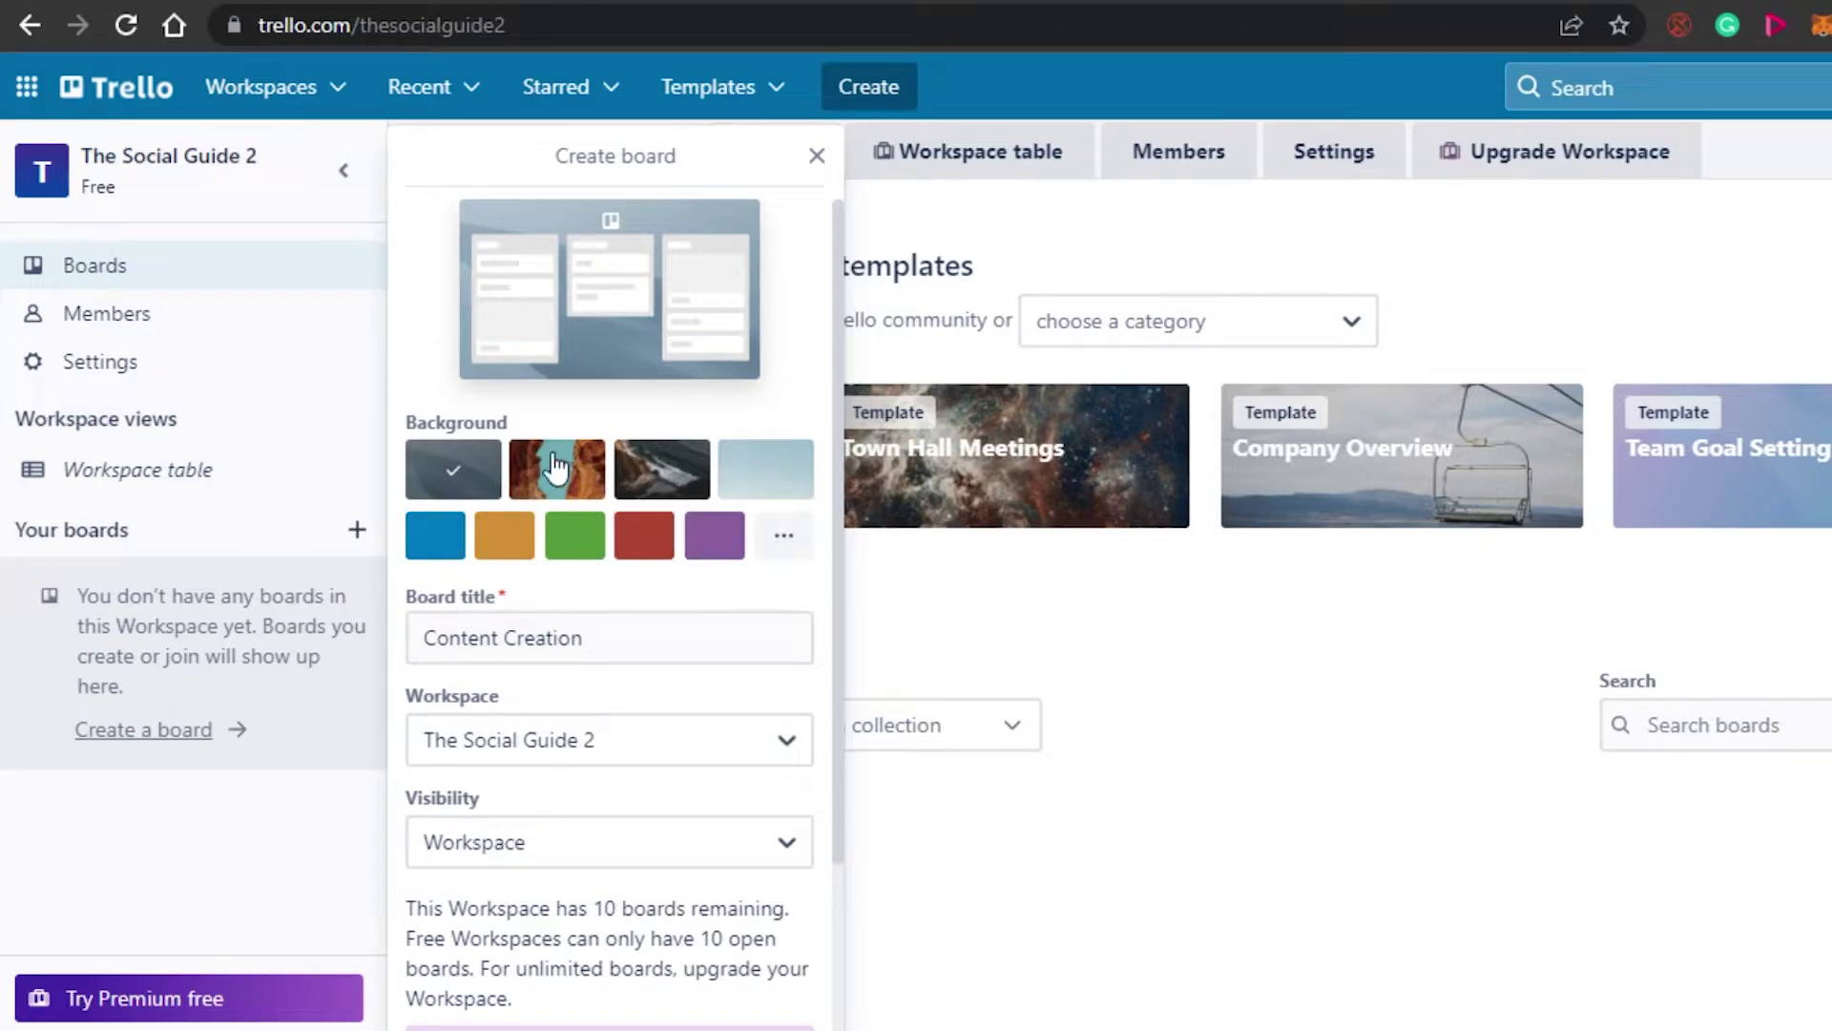
left_click(663, 482)
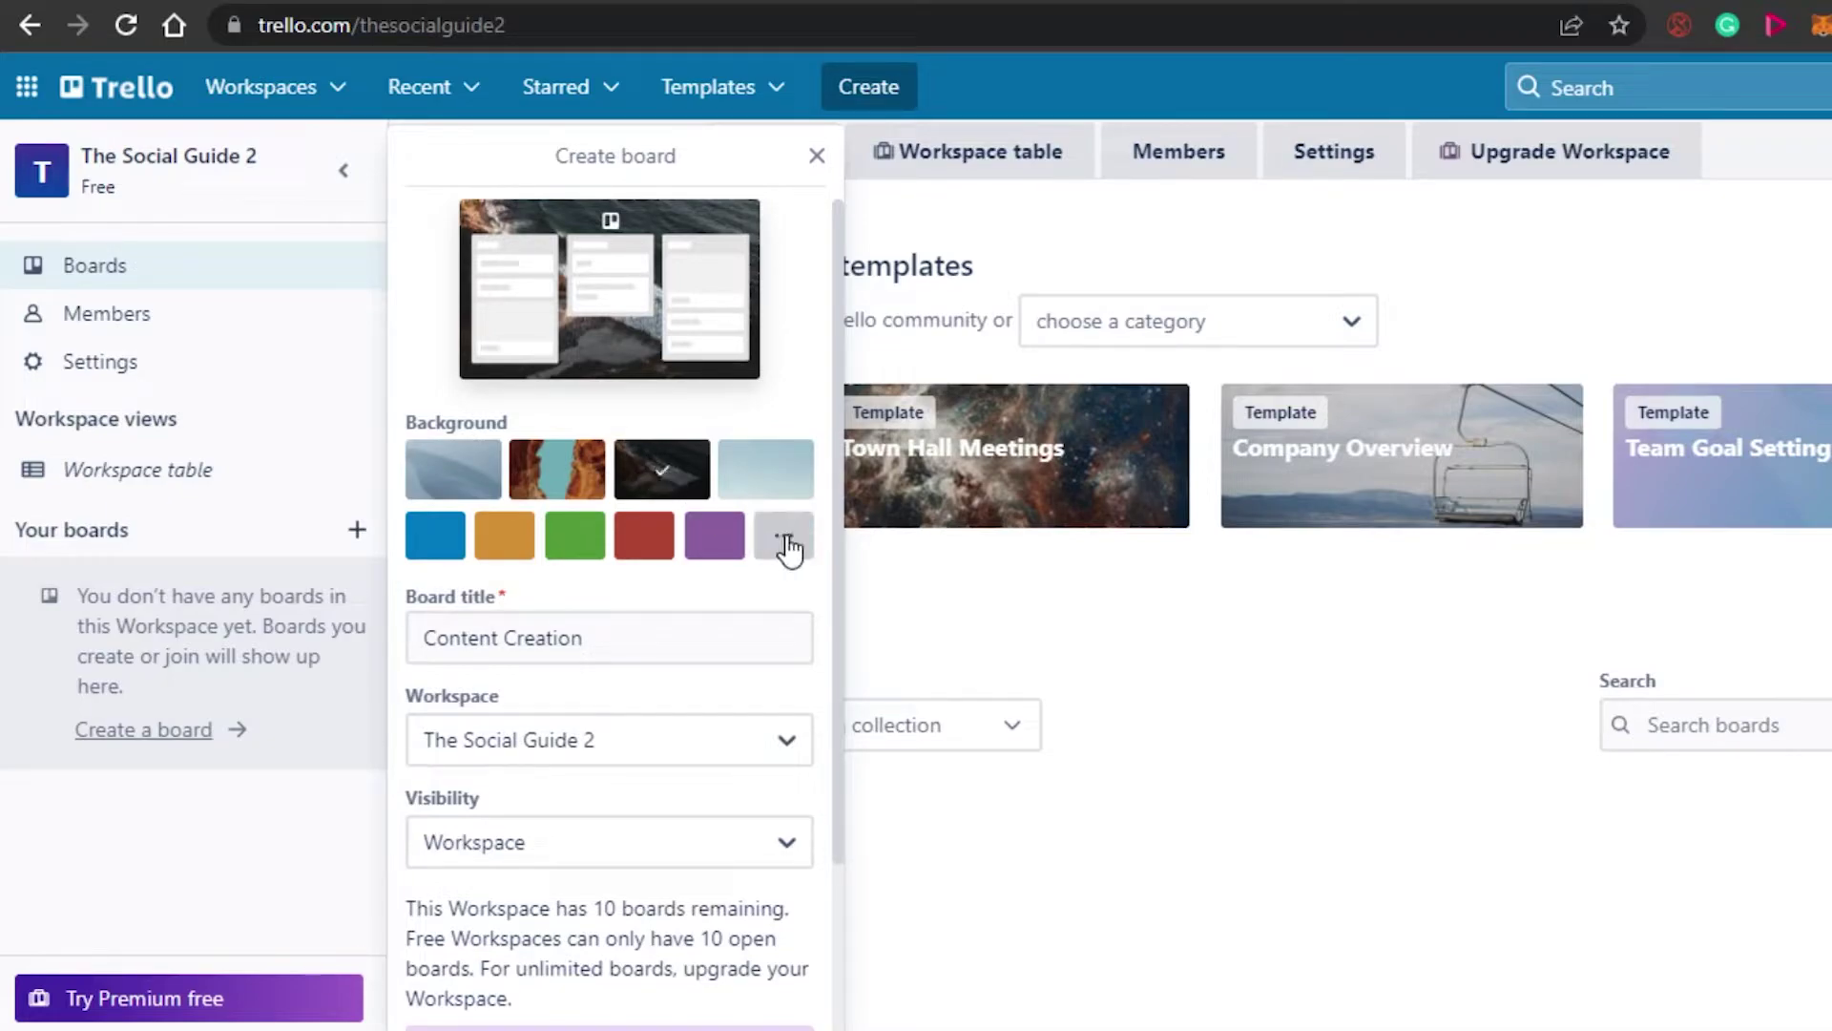
scroll(840, 491, "down", 2)
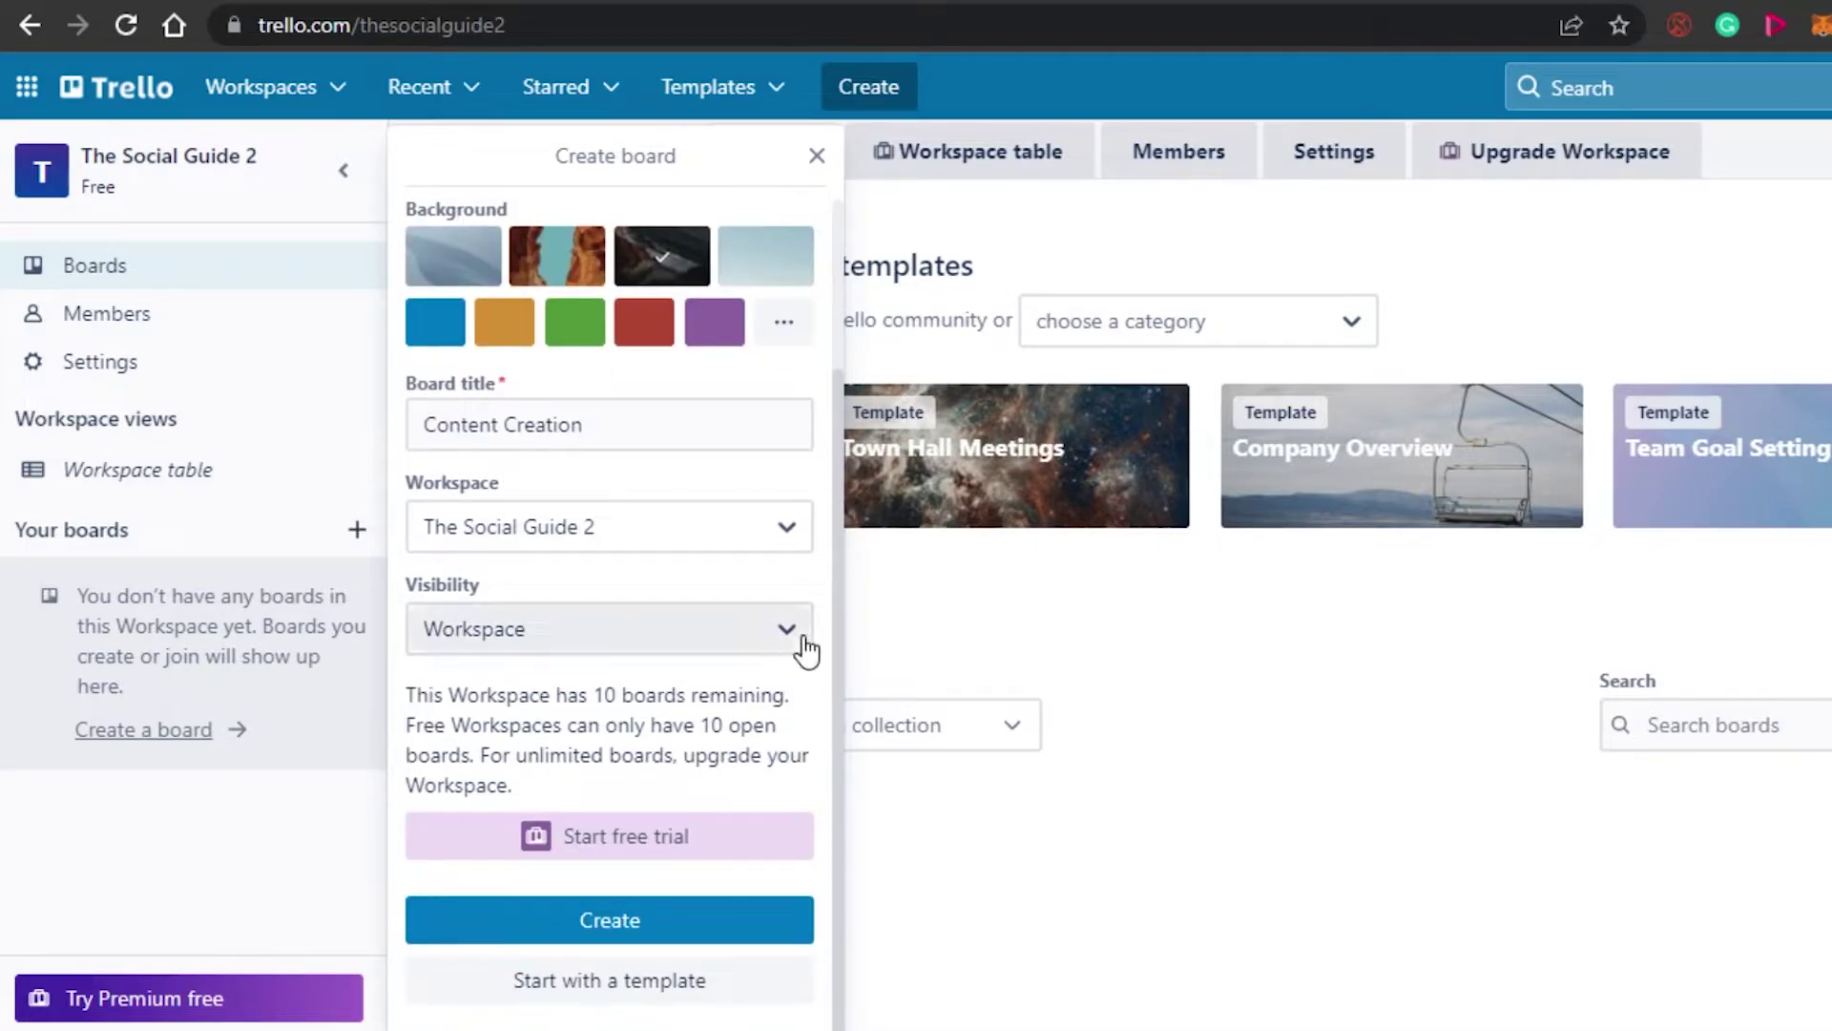
left_click(651, 931)
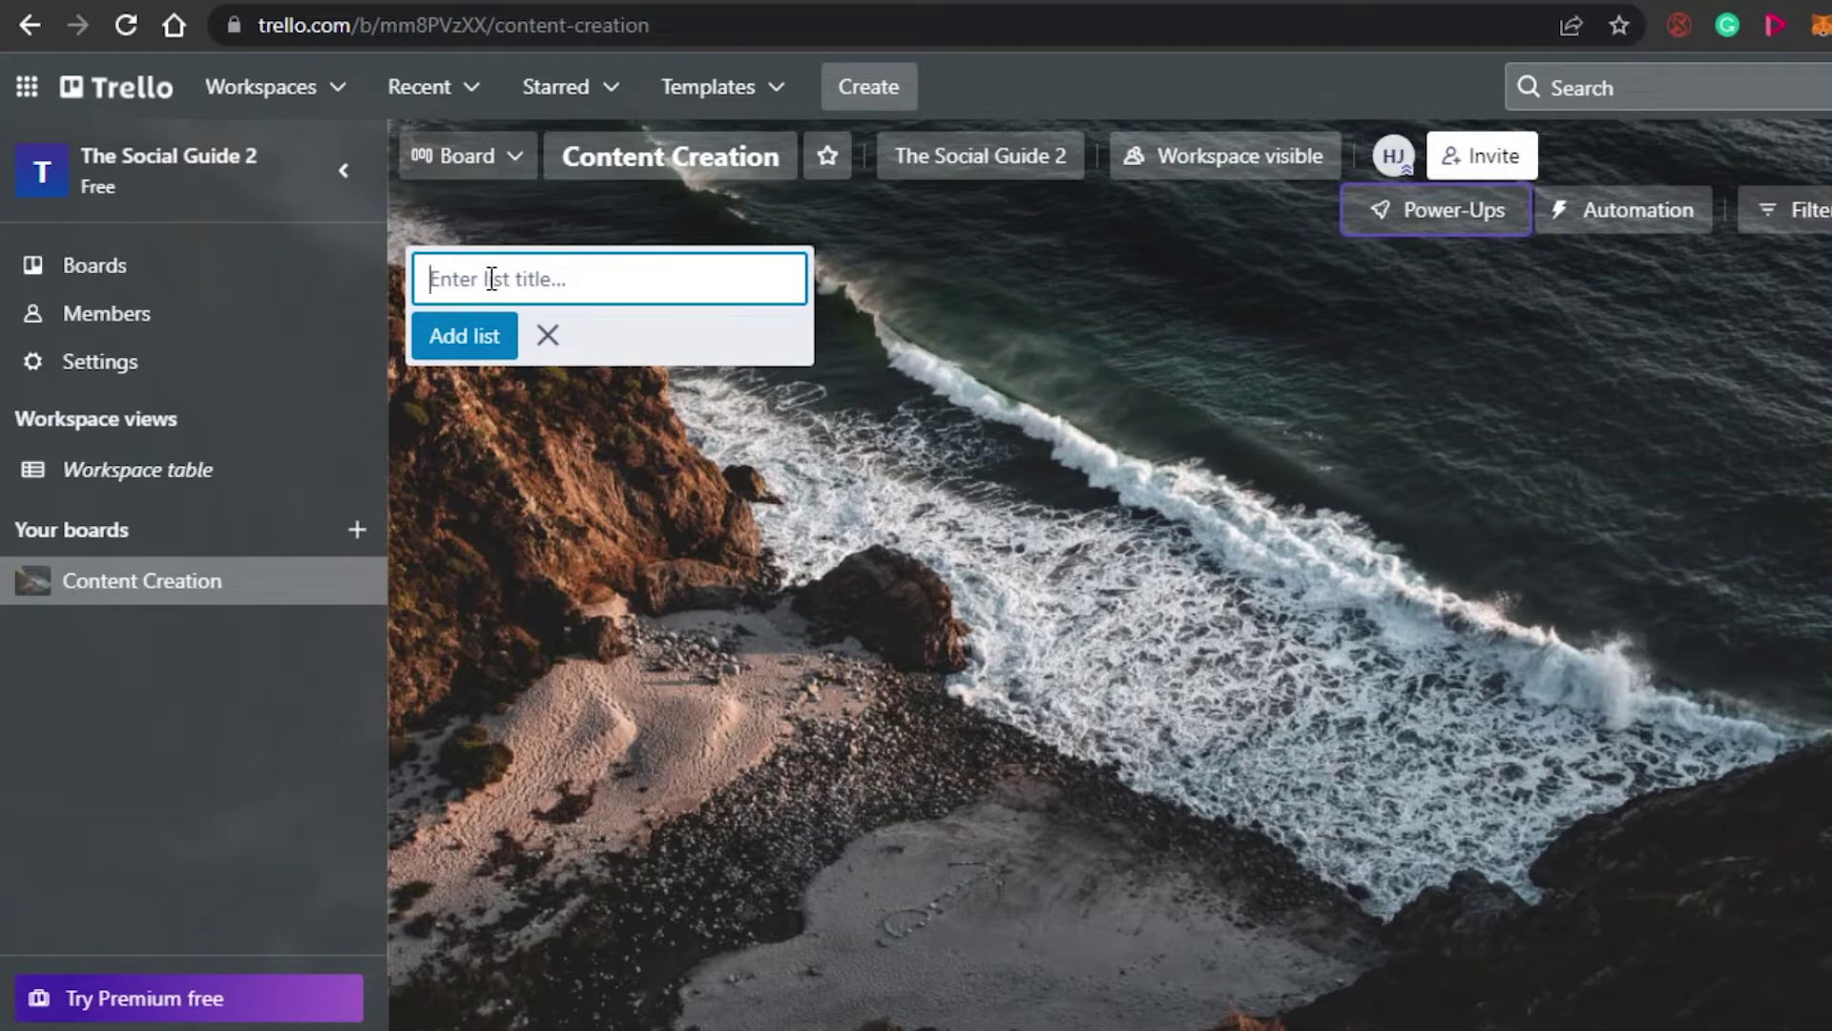
Step: Add two lists named TO DO and IN PROGRESS to the Content Creation board
type("TO DO")
key("Return")
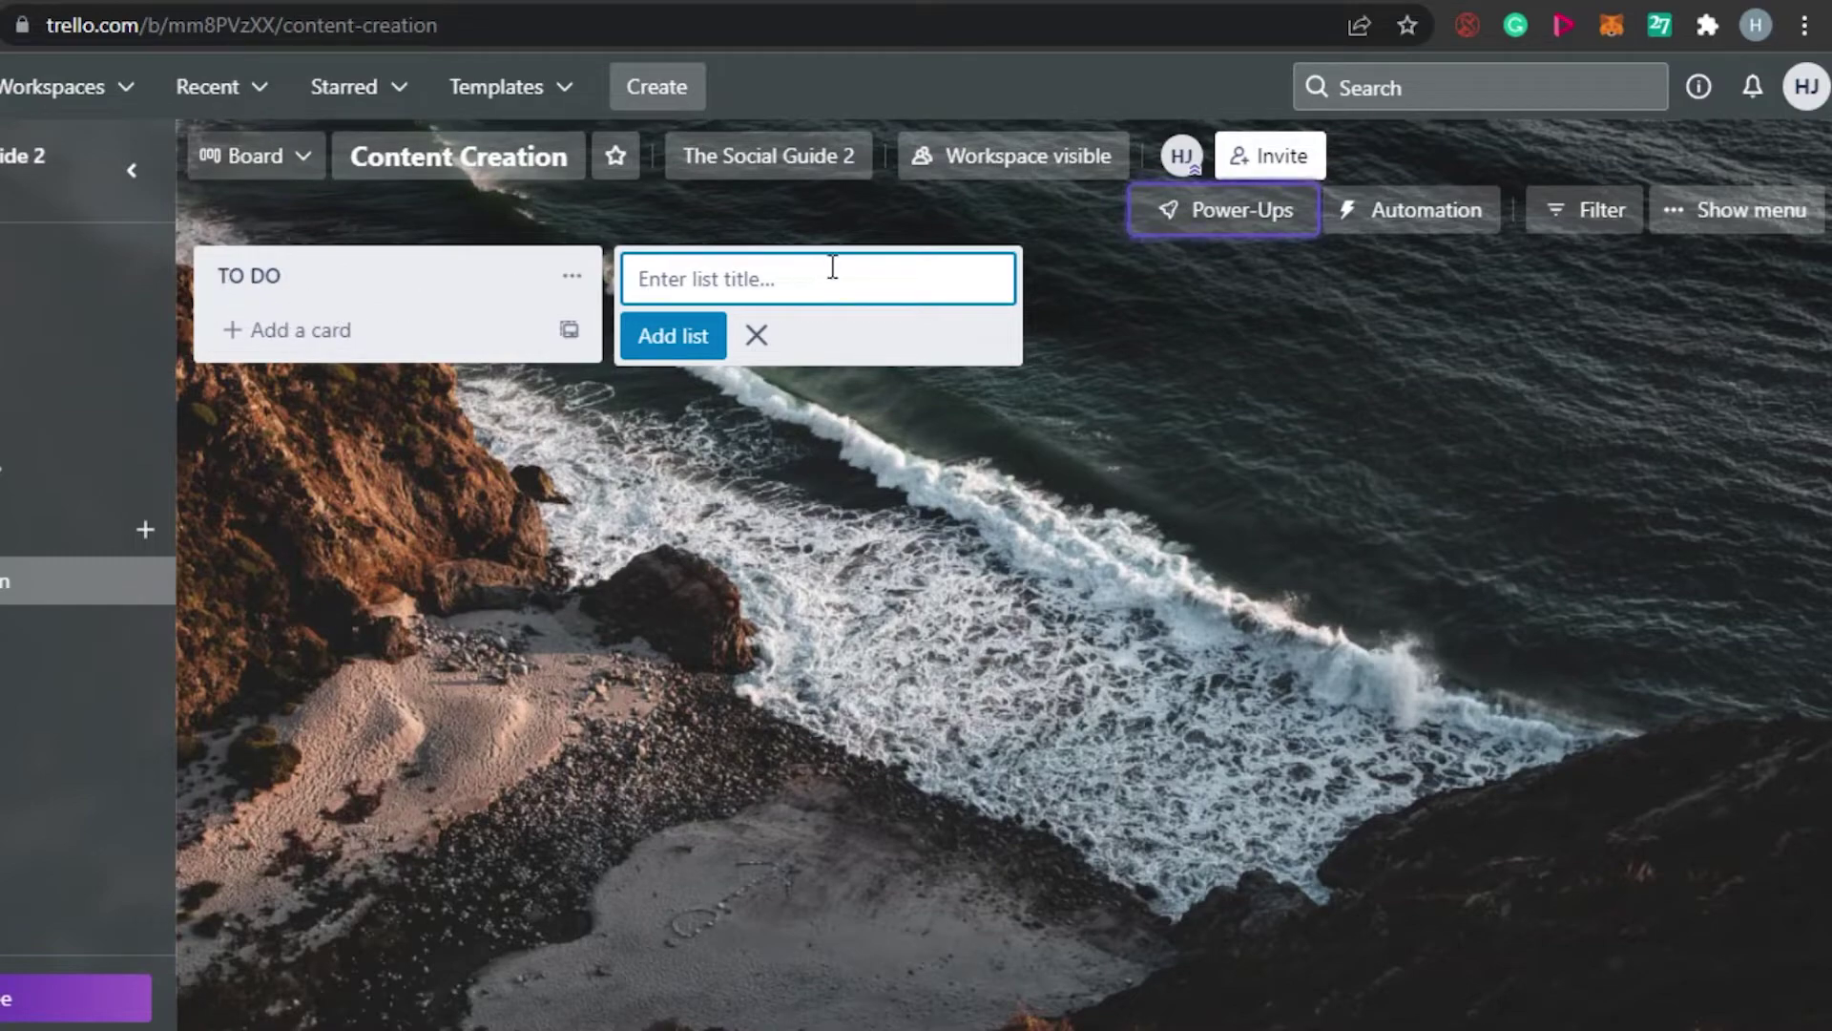
type("IN")
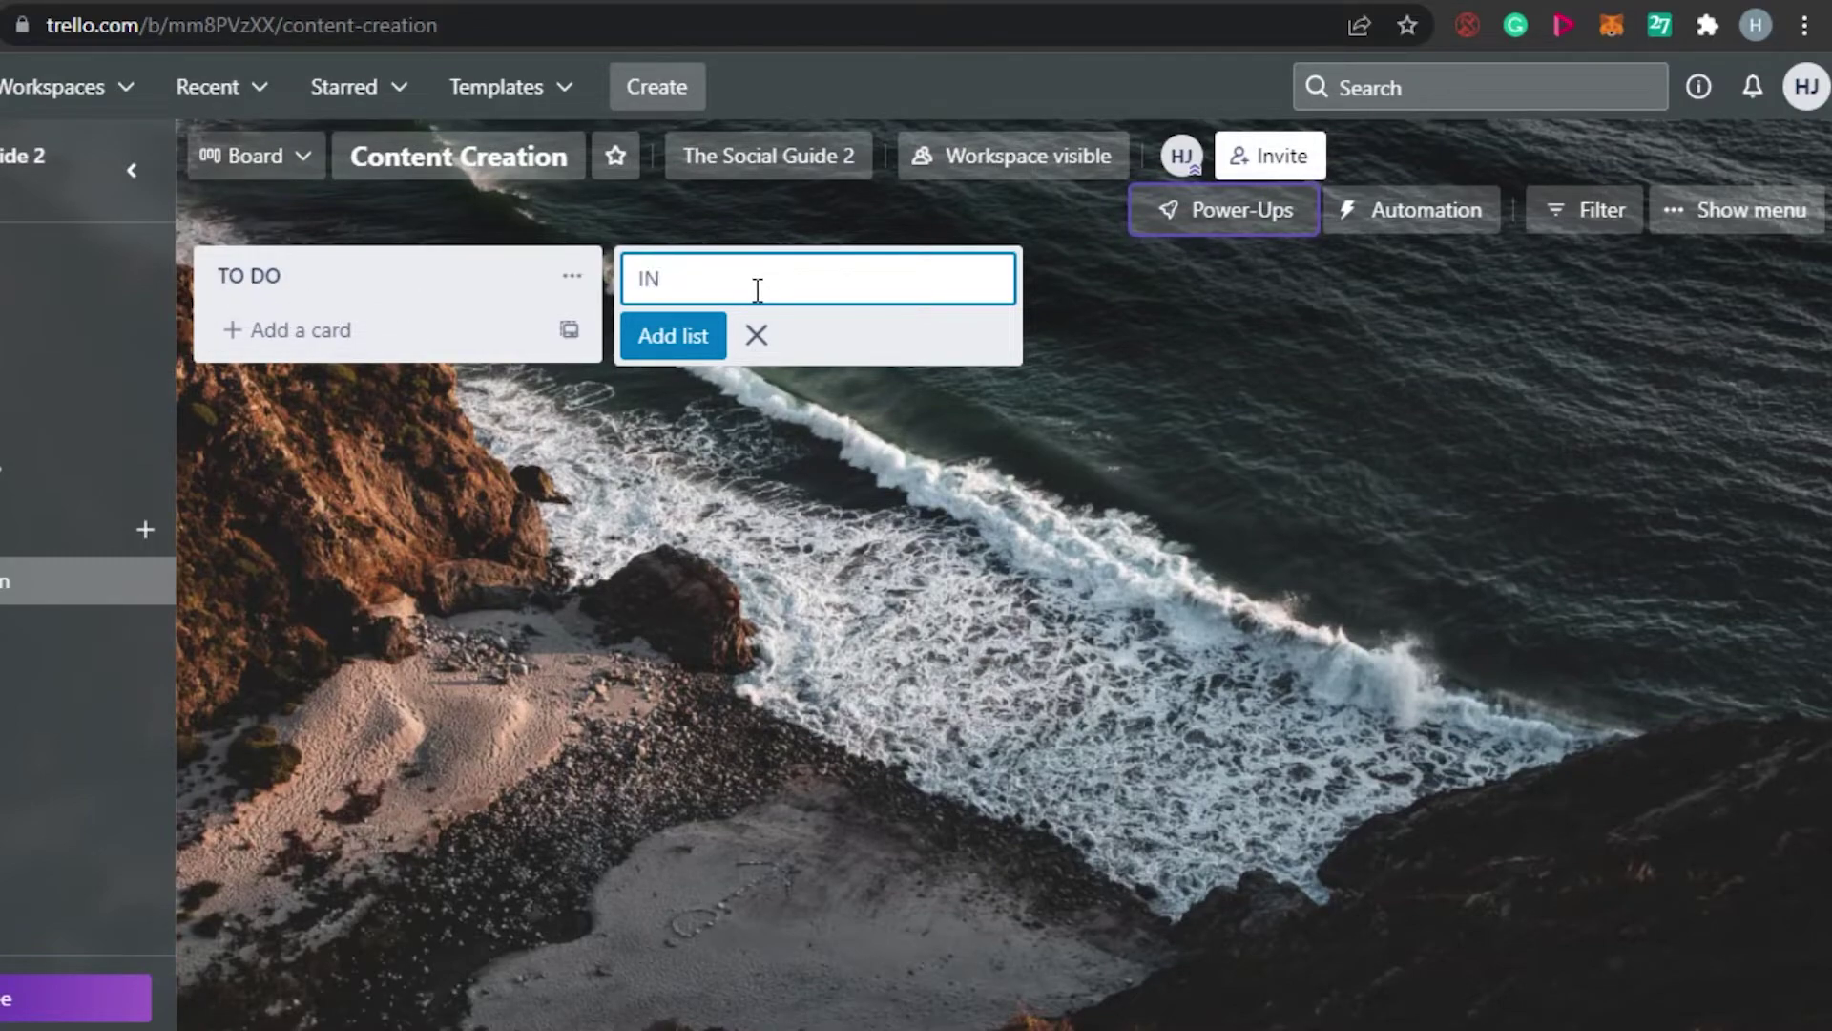
type(" PROGRESS")
key("Return")
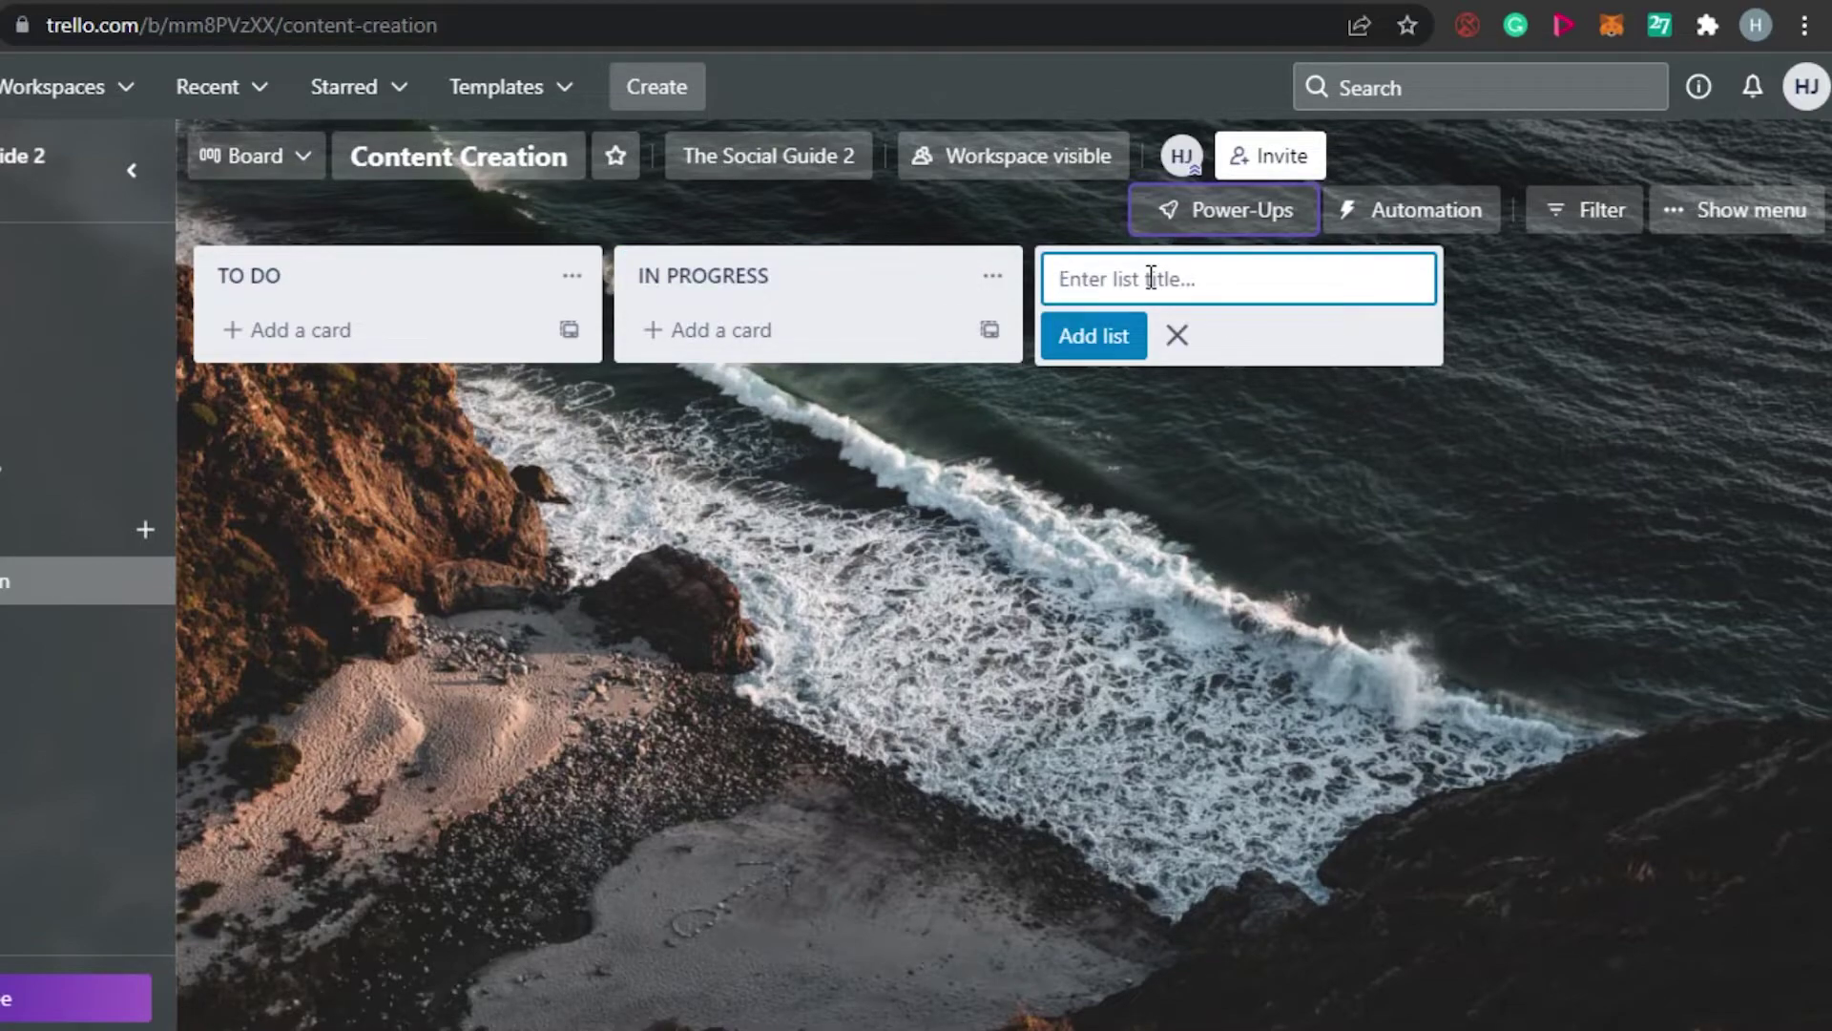
Step: Add two more lists named ERROR and COMPLETE after the IN PROGRESS list
type("ERROR")
left_click(1136, 336)
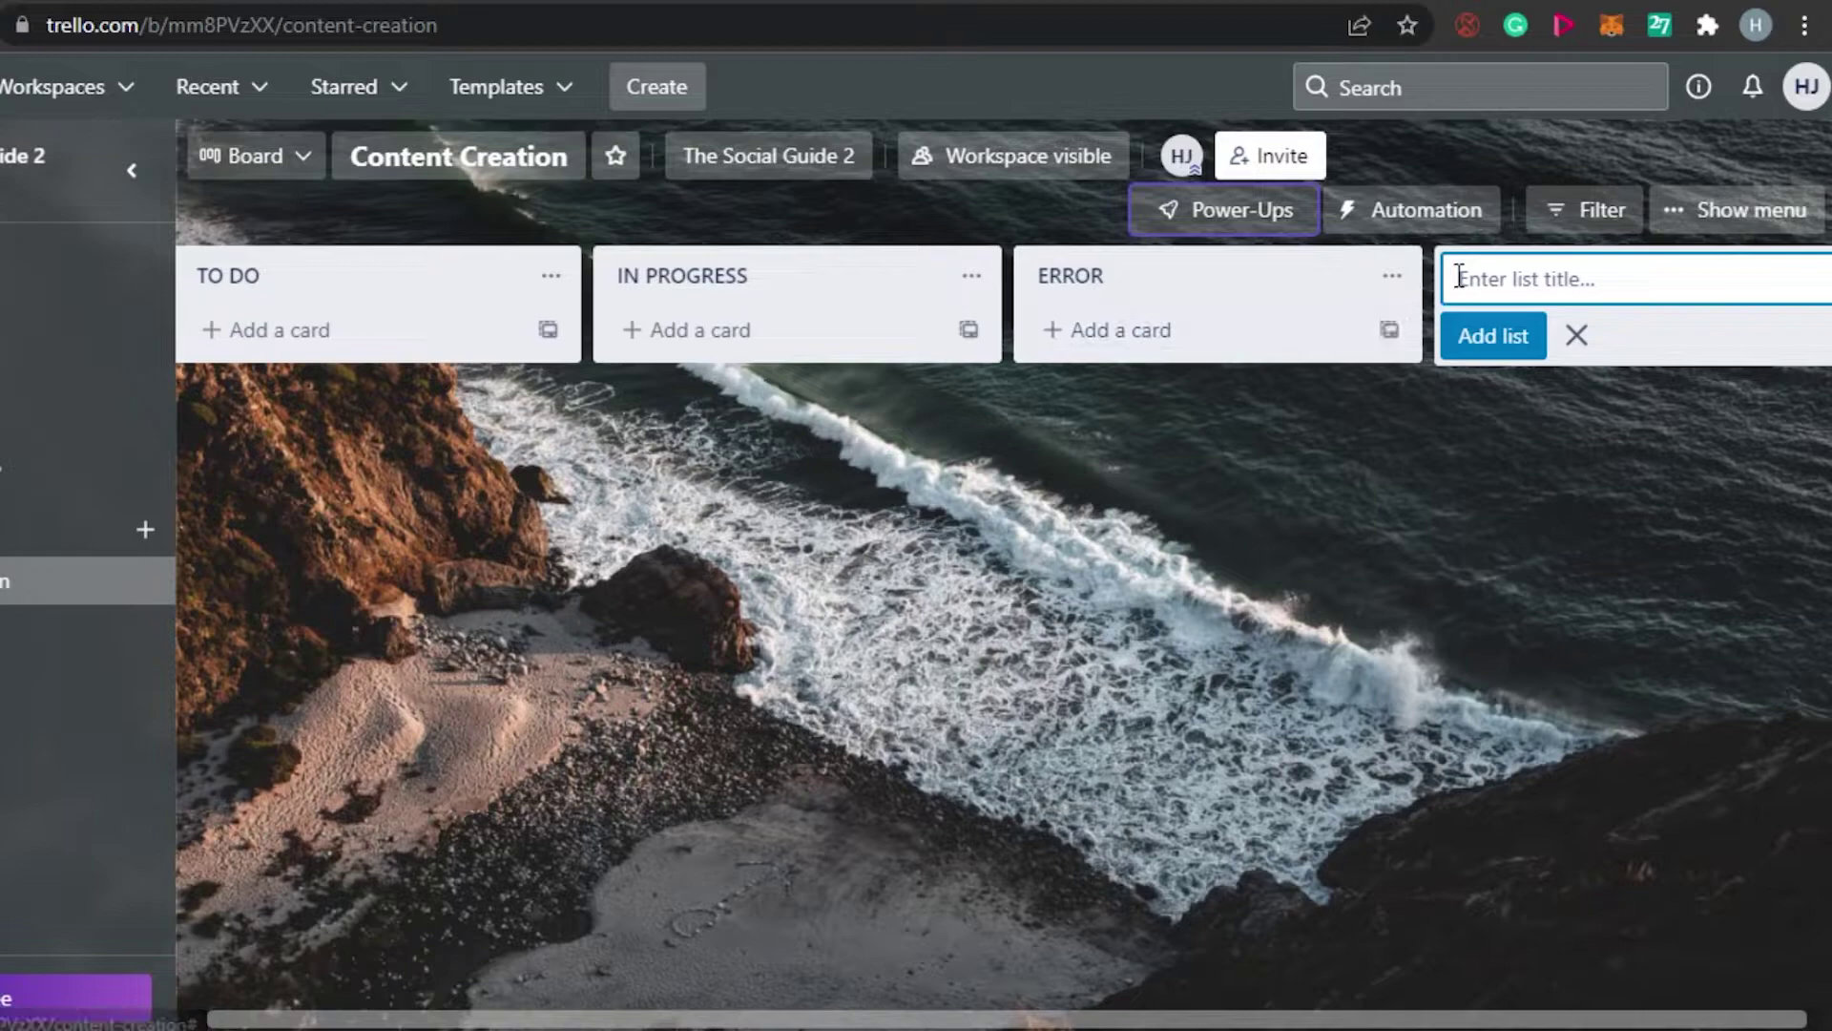
type("COMPLETE")
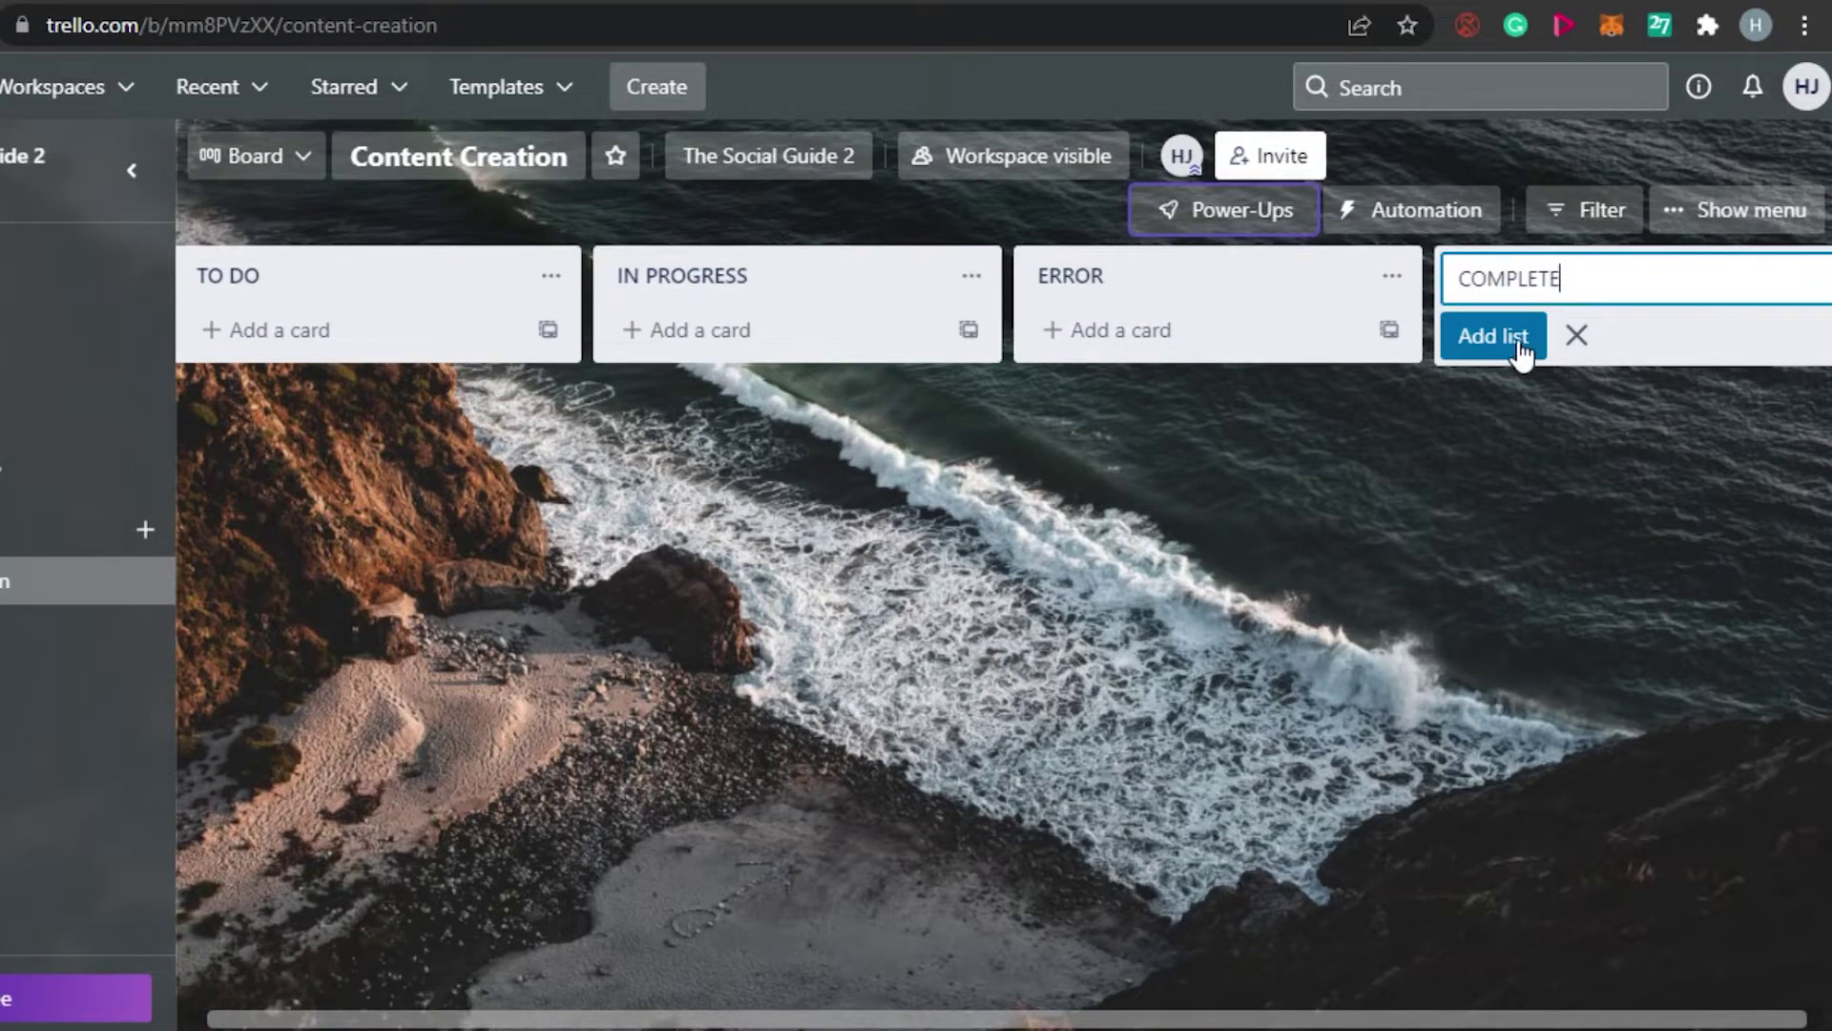
left_click(1492, 470)
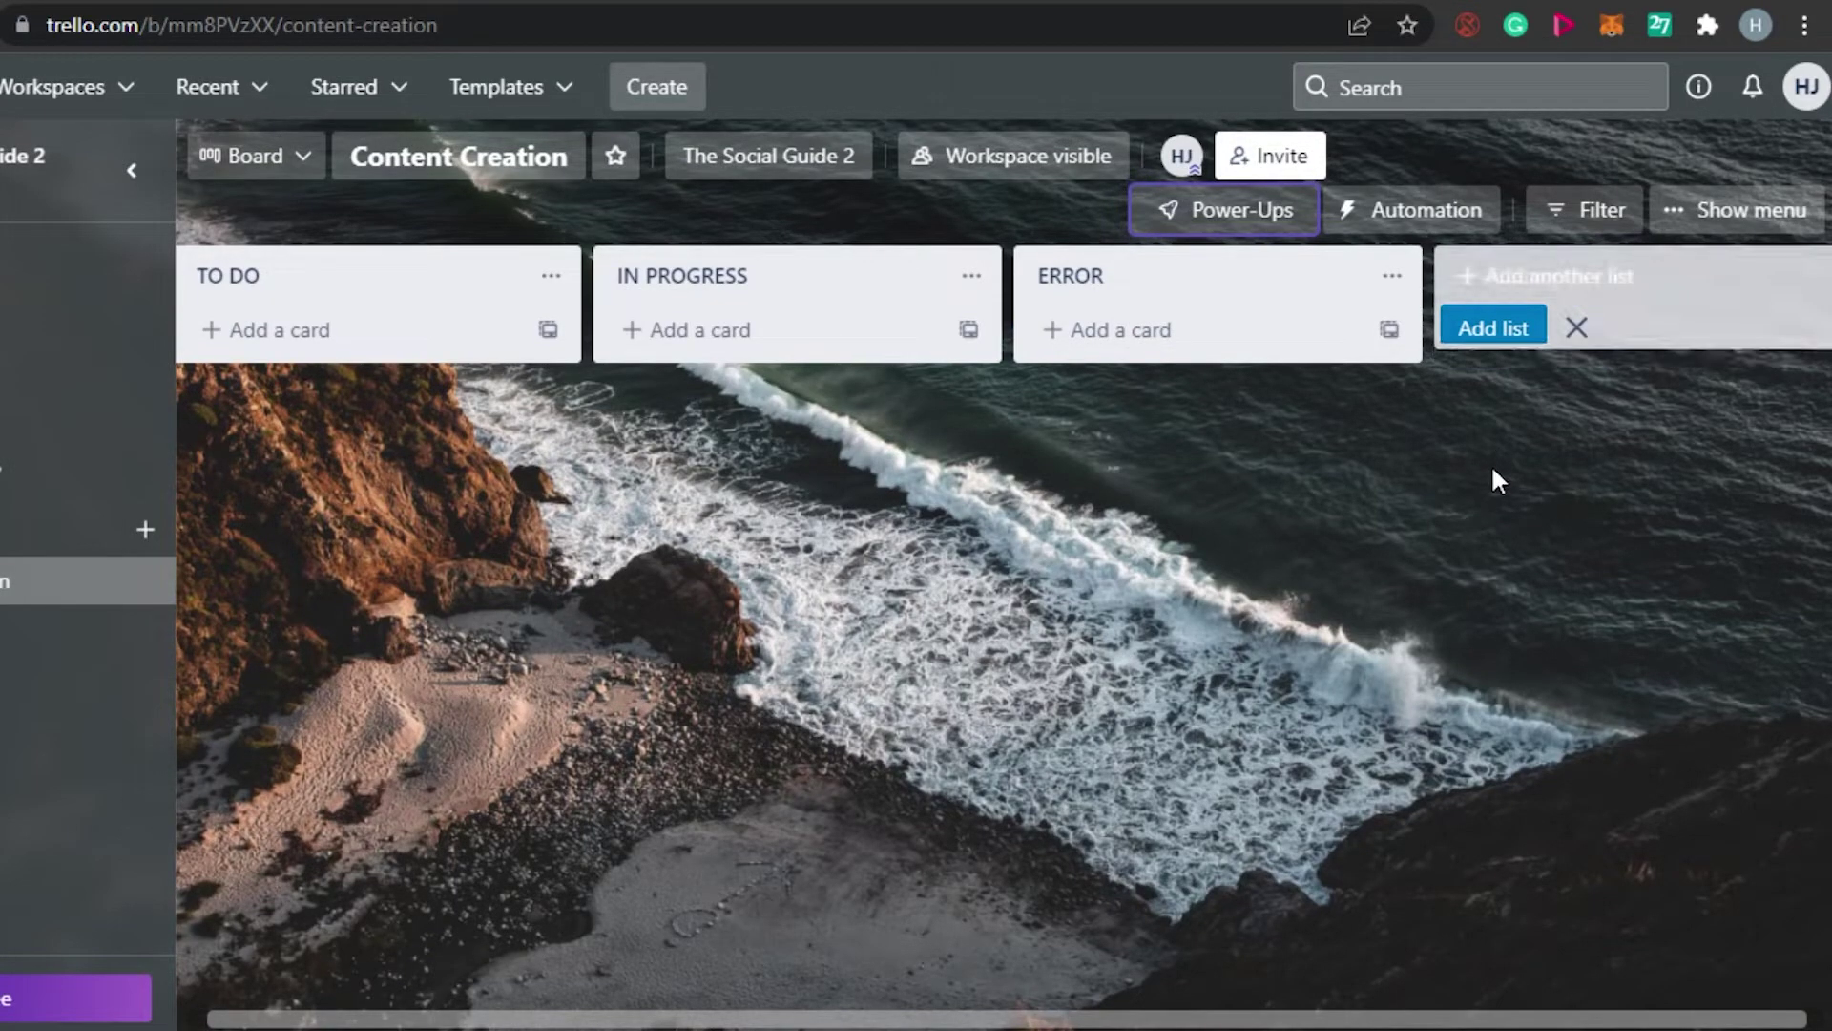
left_click(1498, 283)
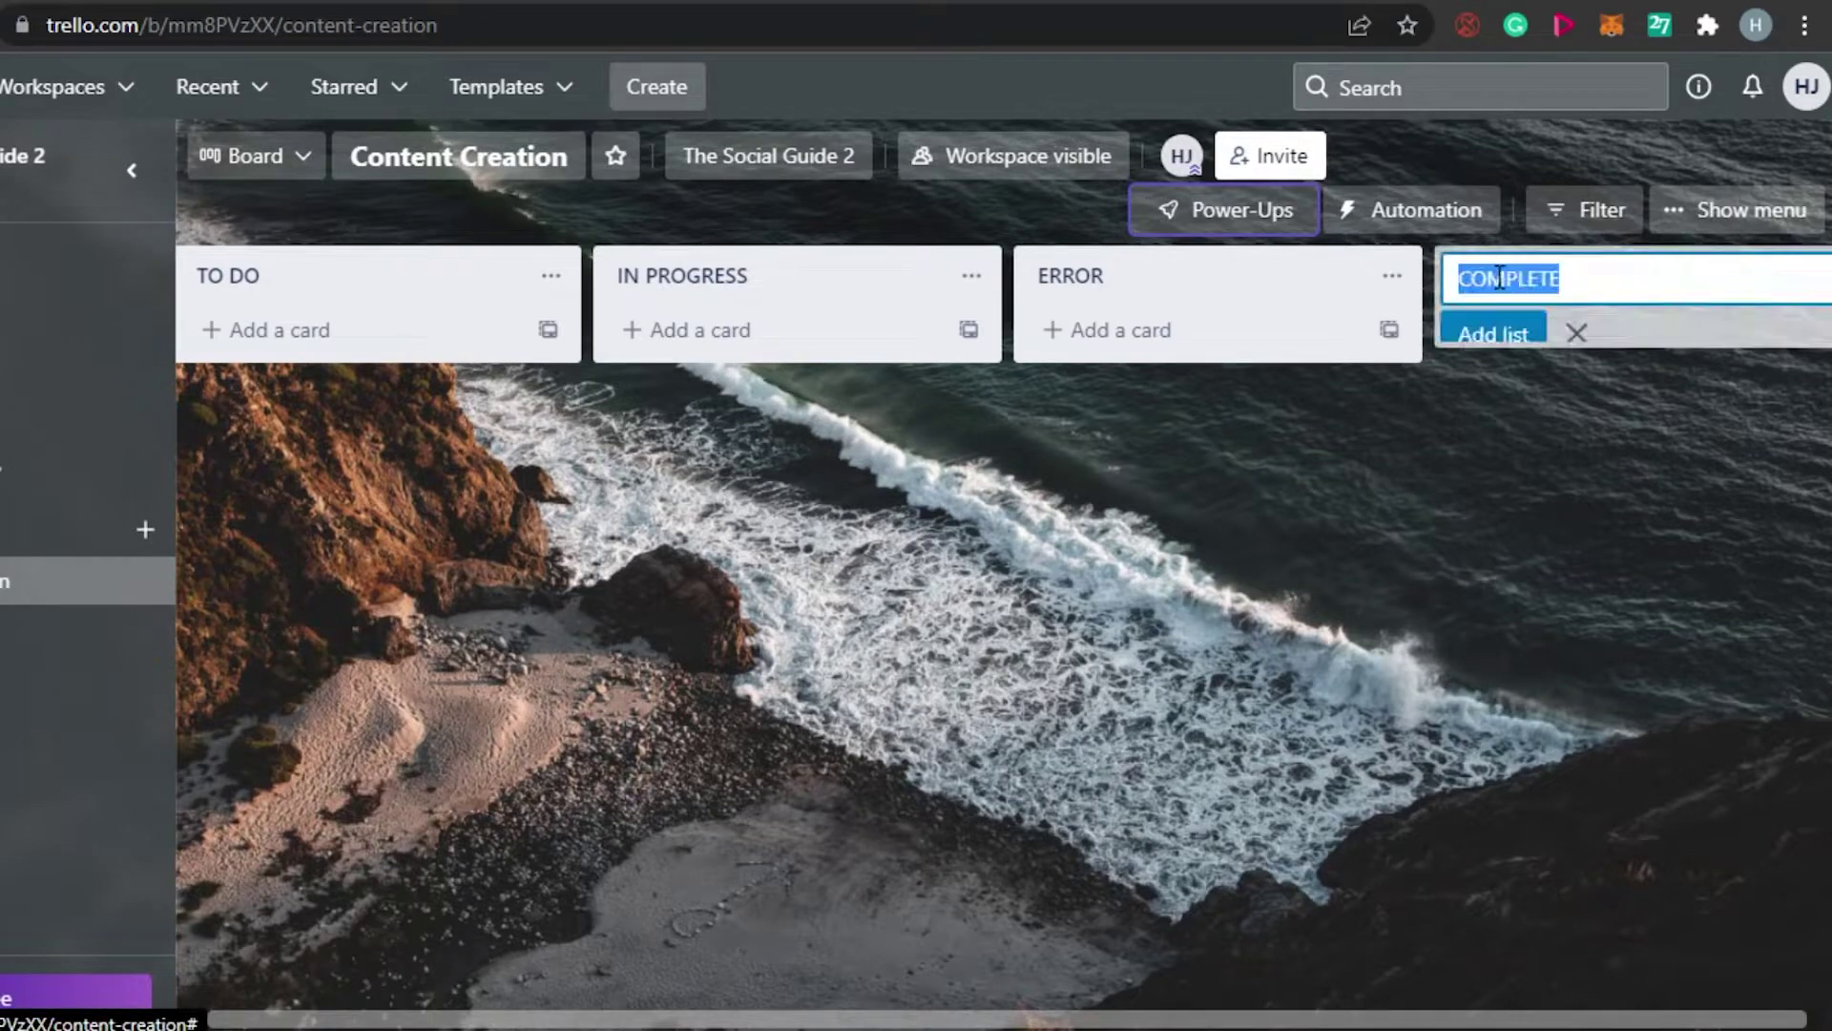
left_click(1519, 341)
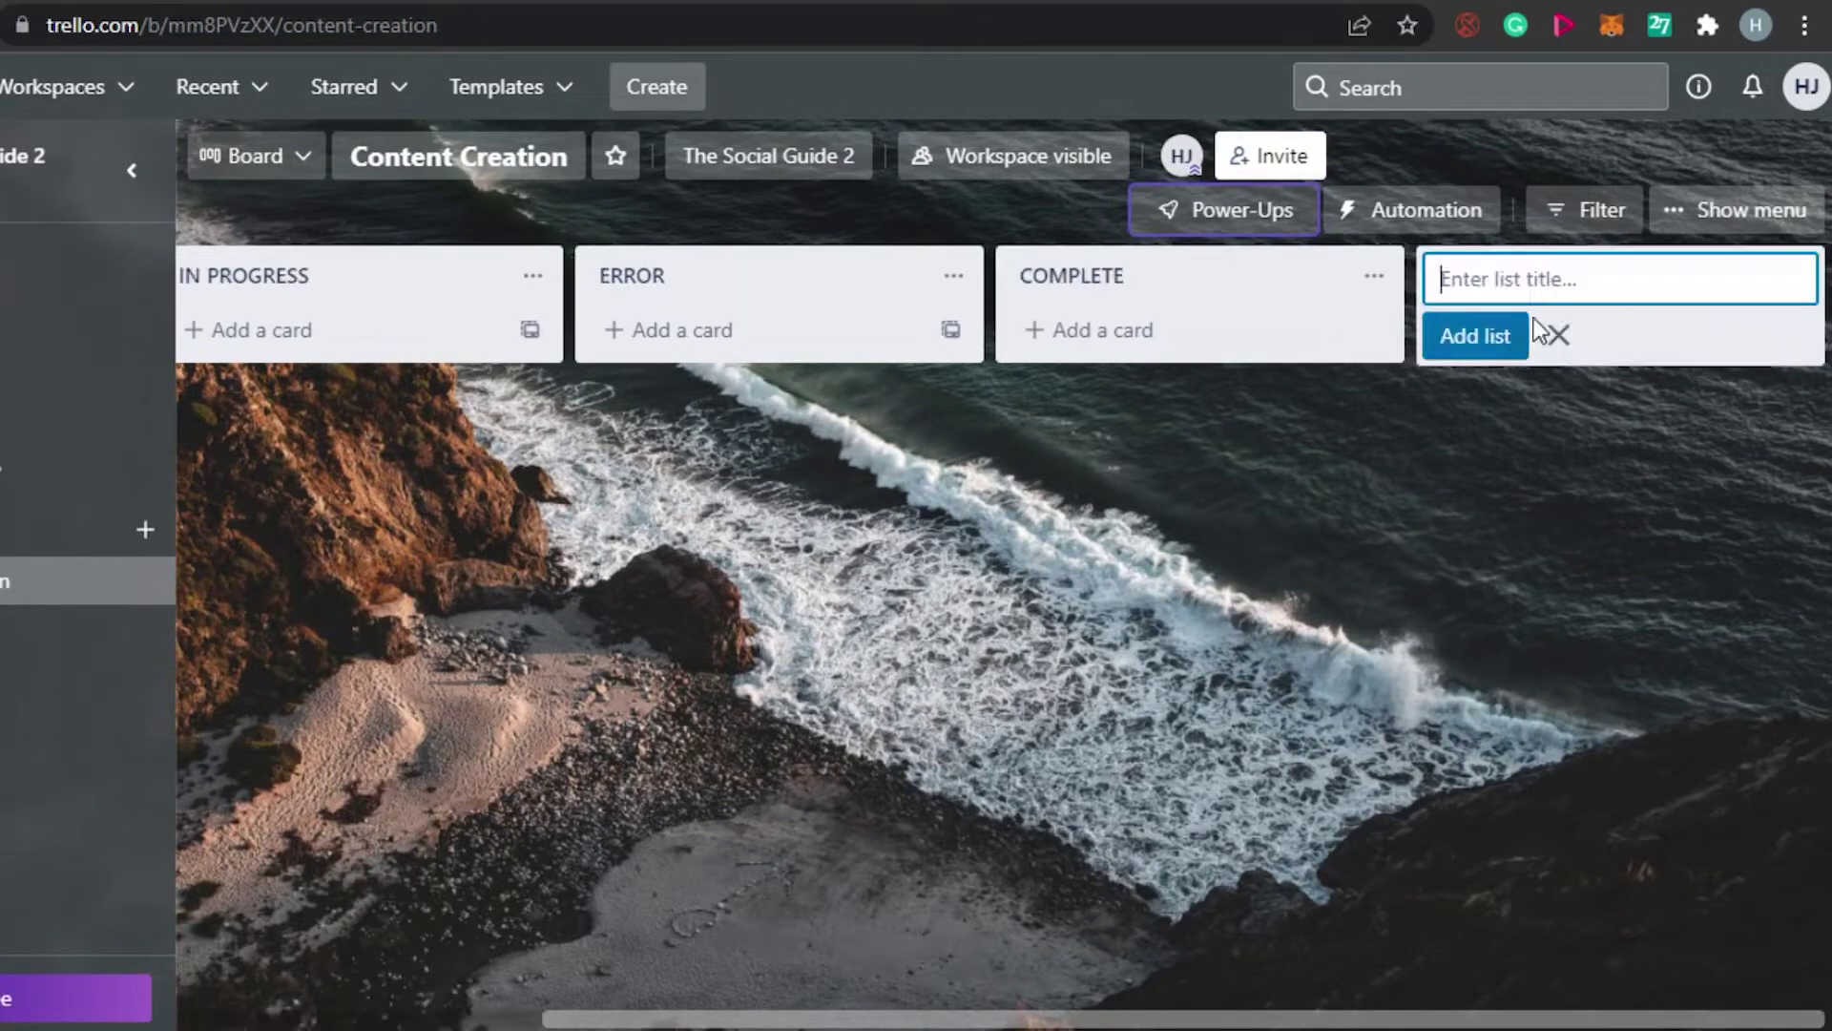
left_click(1557, 336)
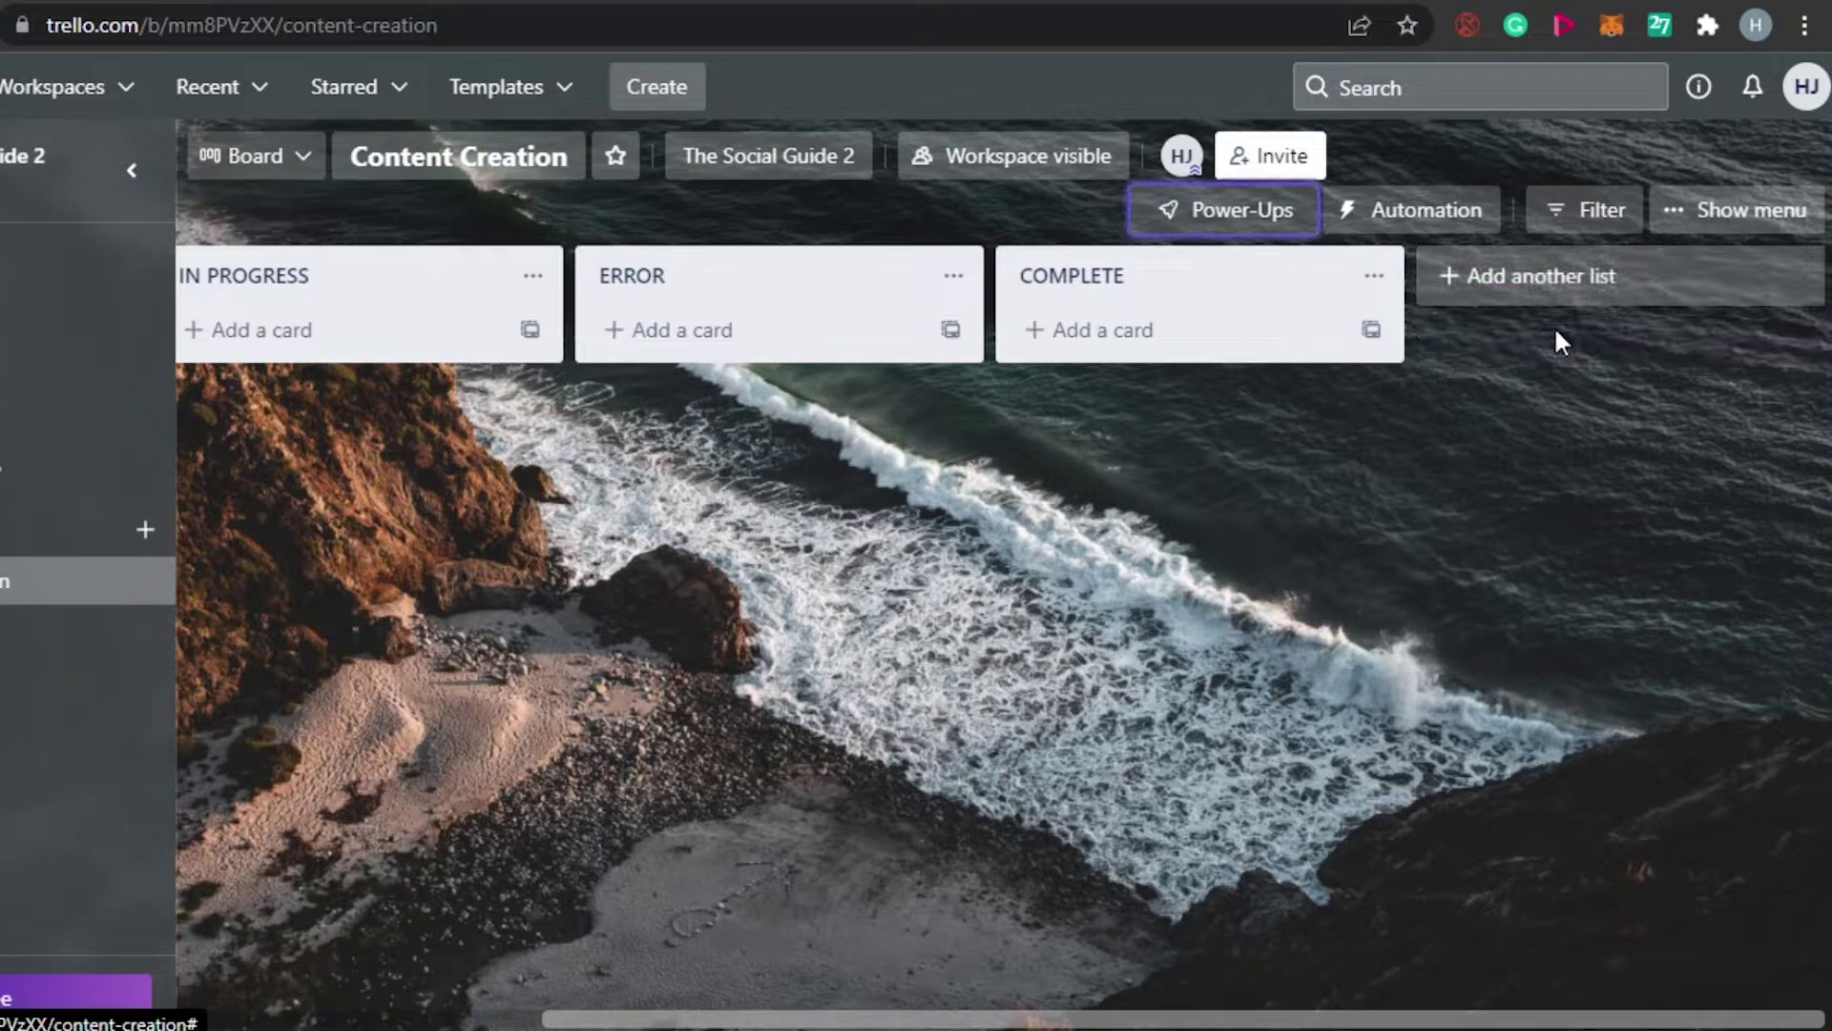
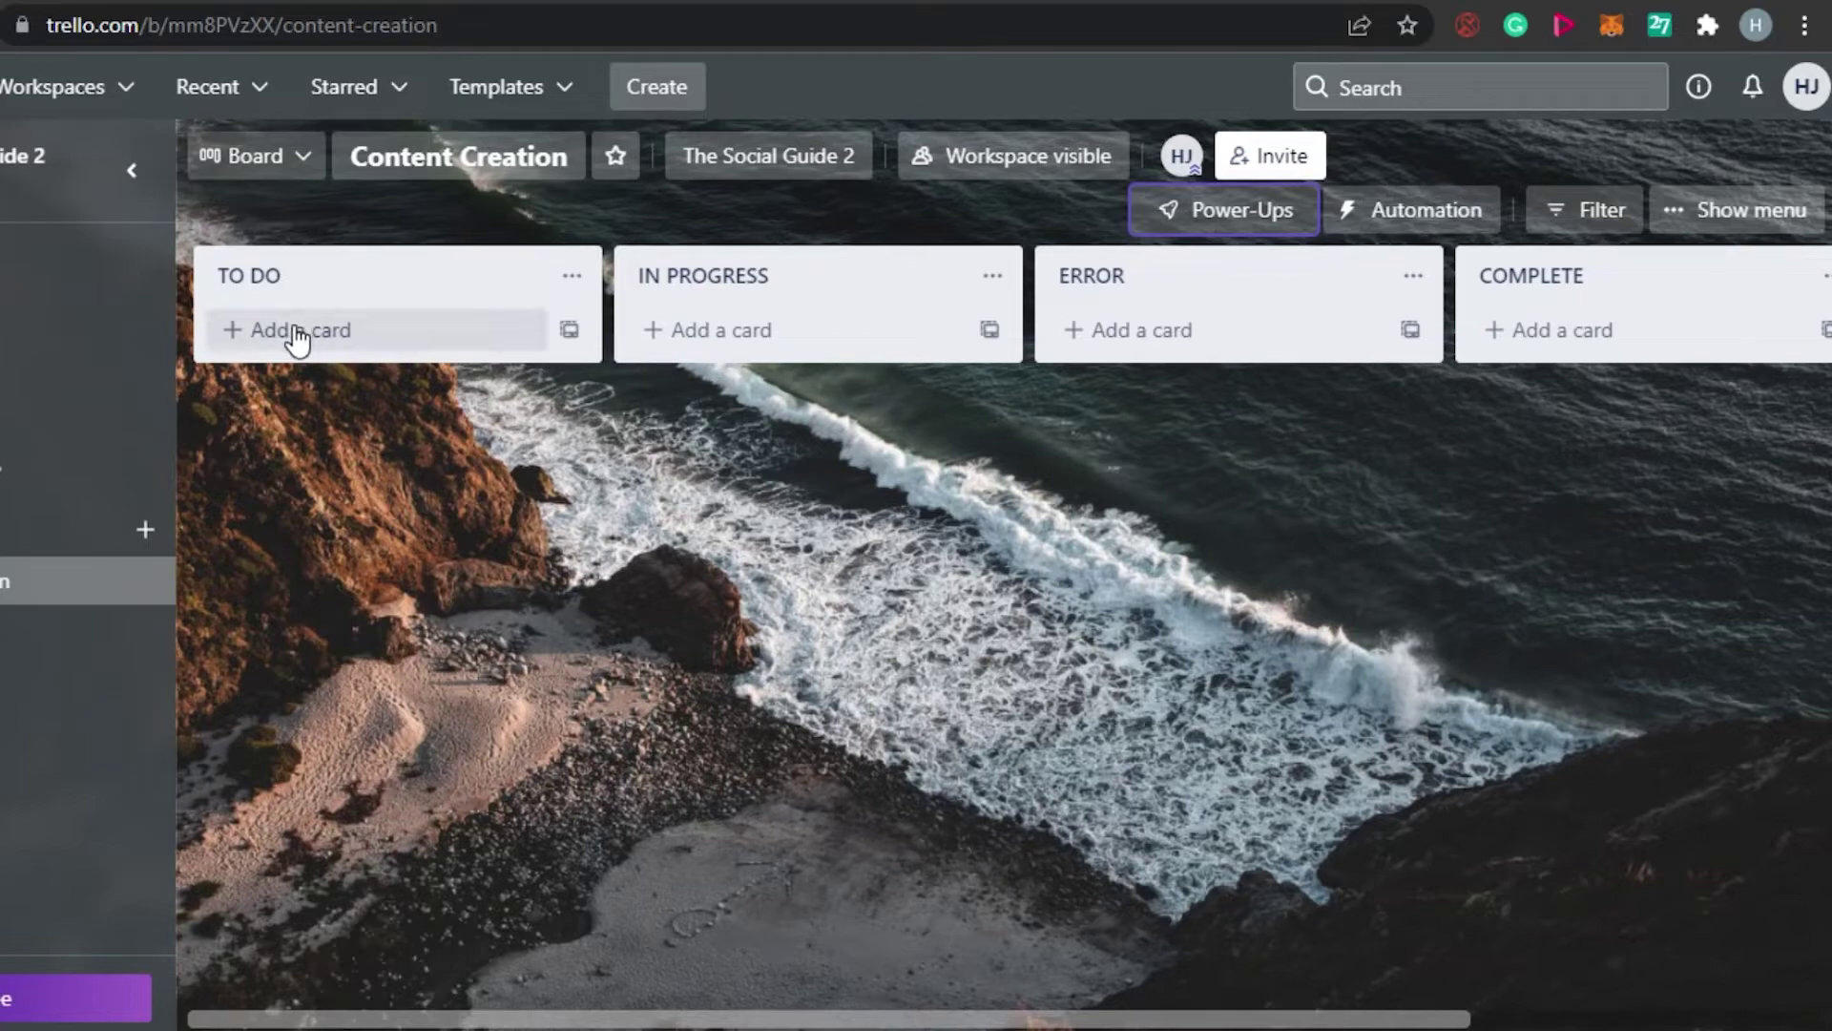
Step: Add four cards titled TASK 1, TASK 2, TASK 3 and TASK 4 to the TO DO list
left_click(297, 324)
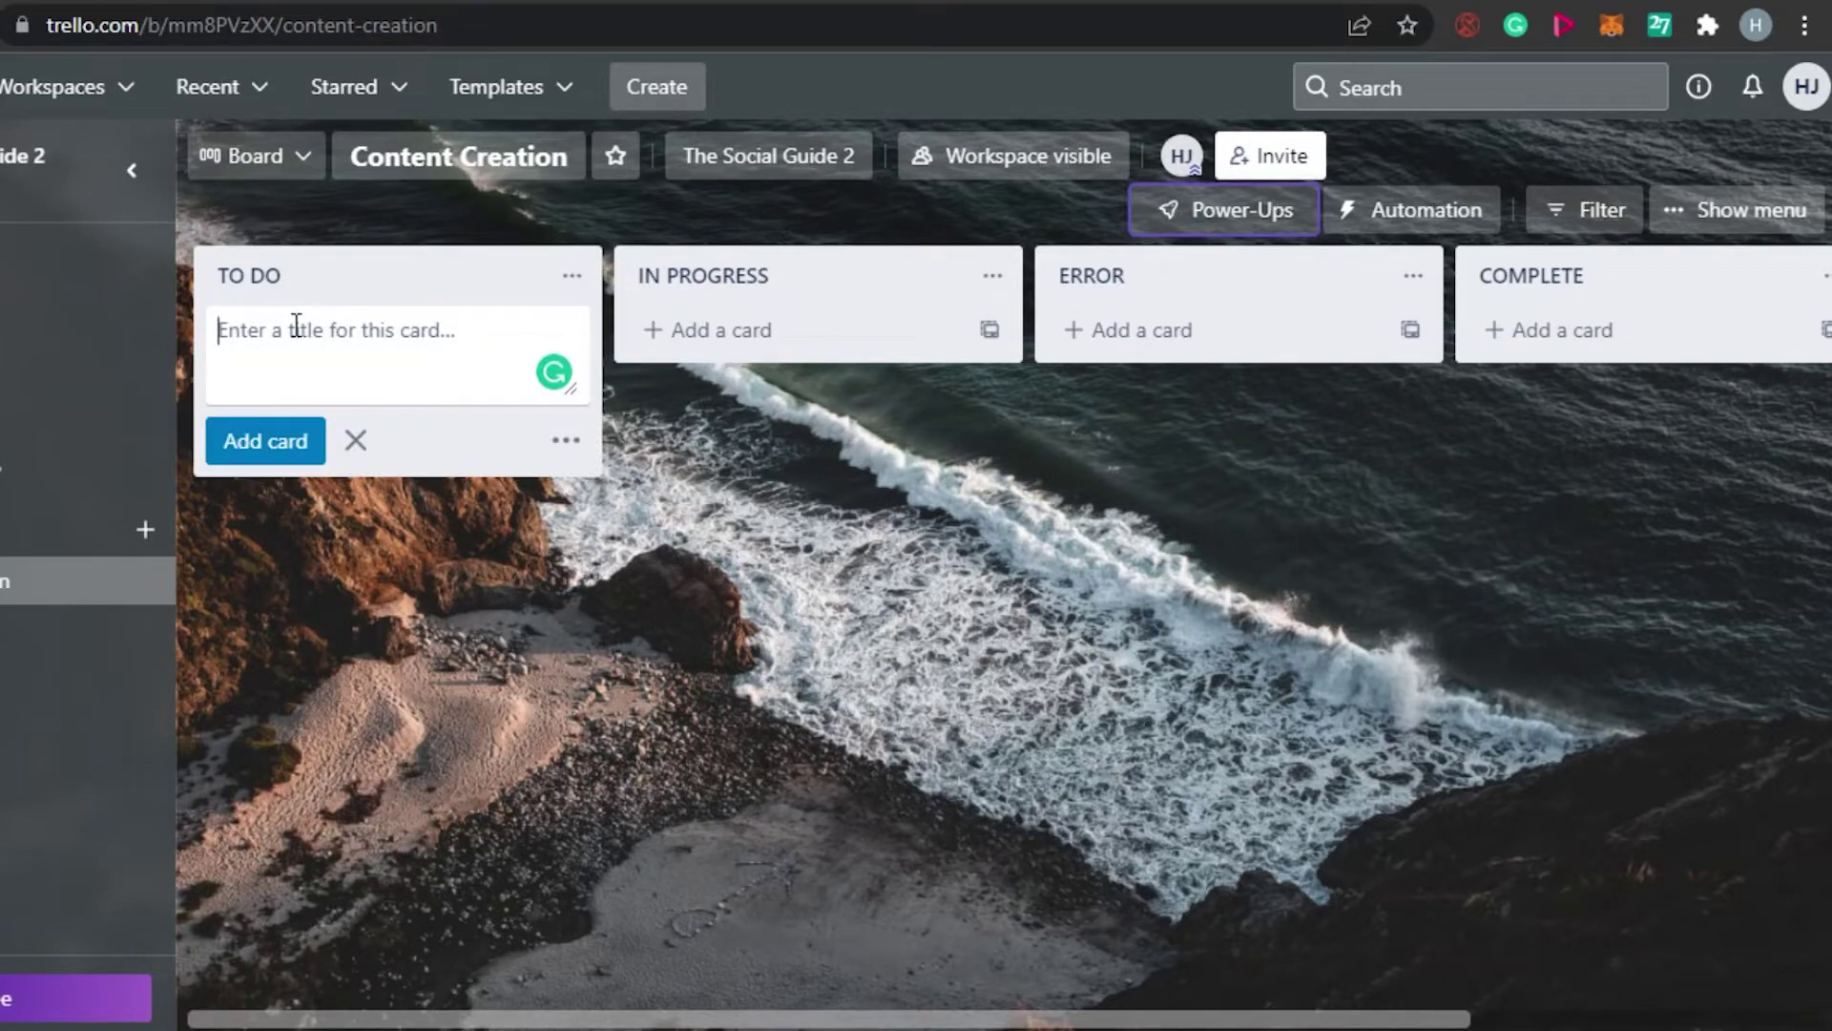
type("TASK 1")
left_click(278, 441)
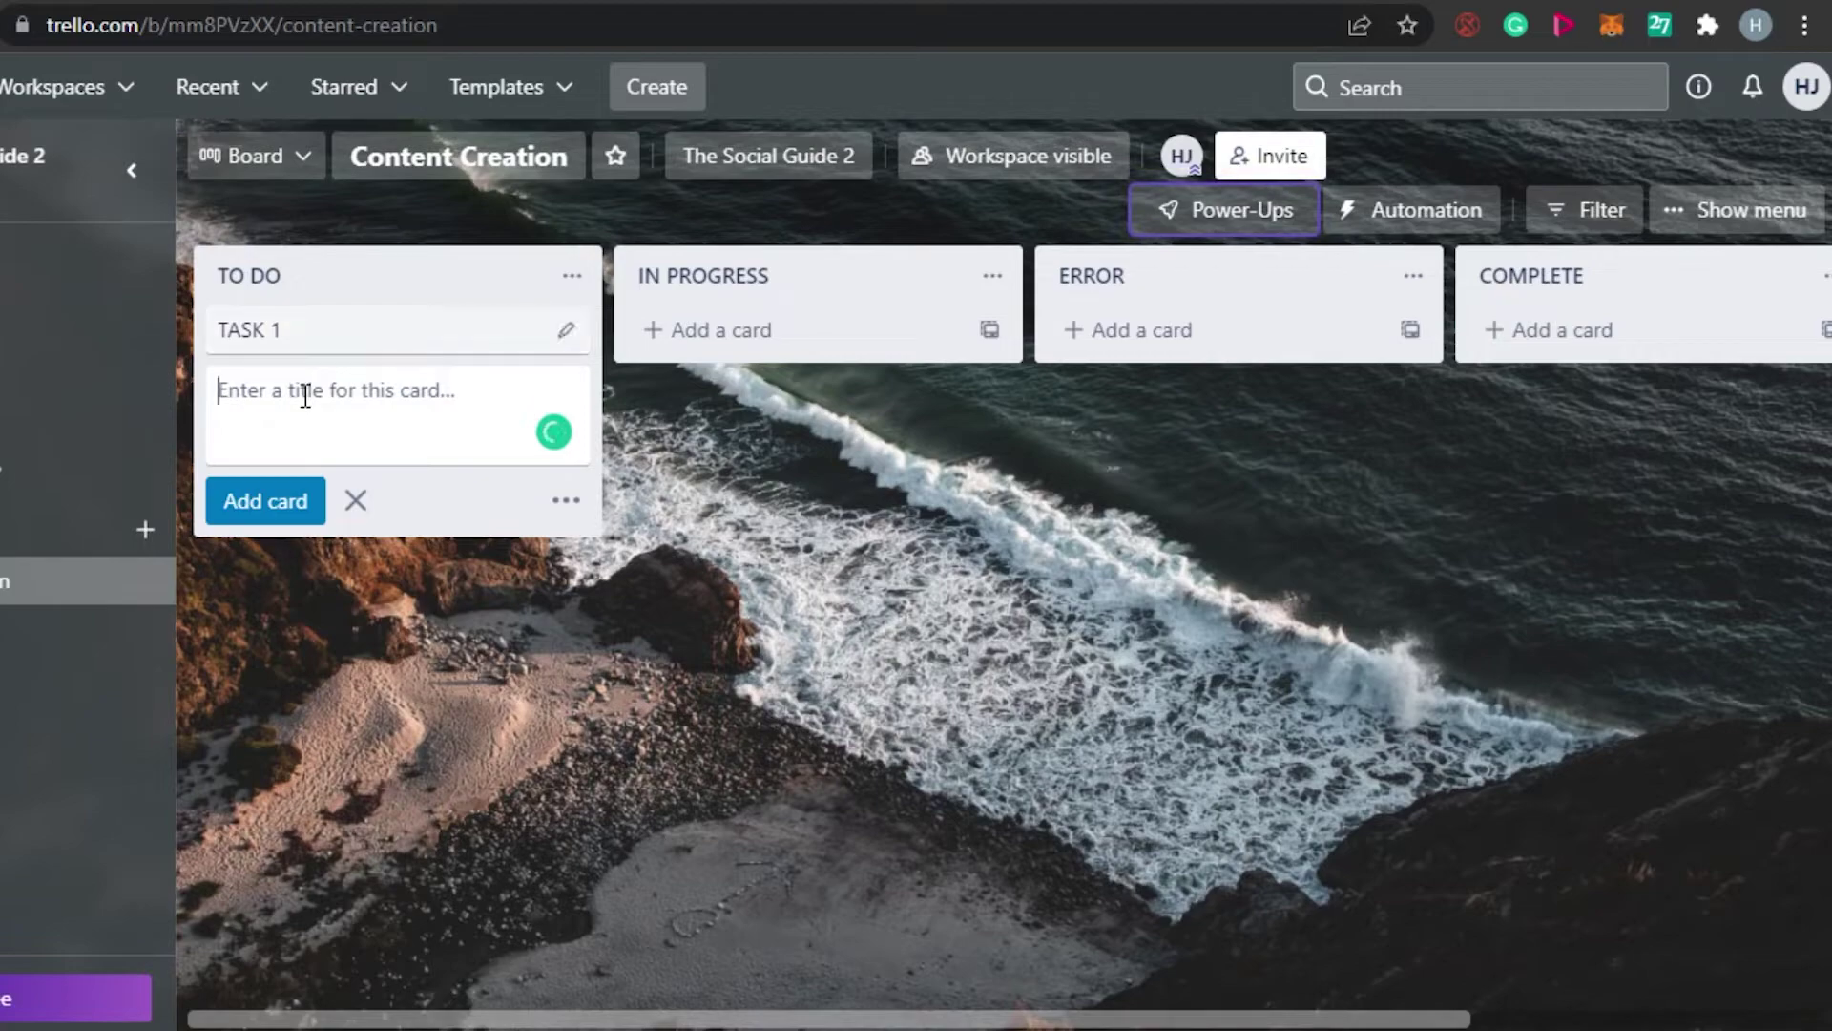
type("TASK 2")
key("Return")
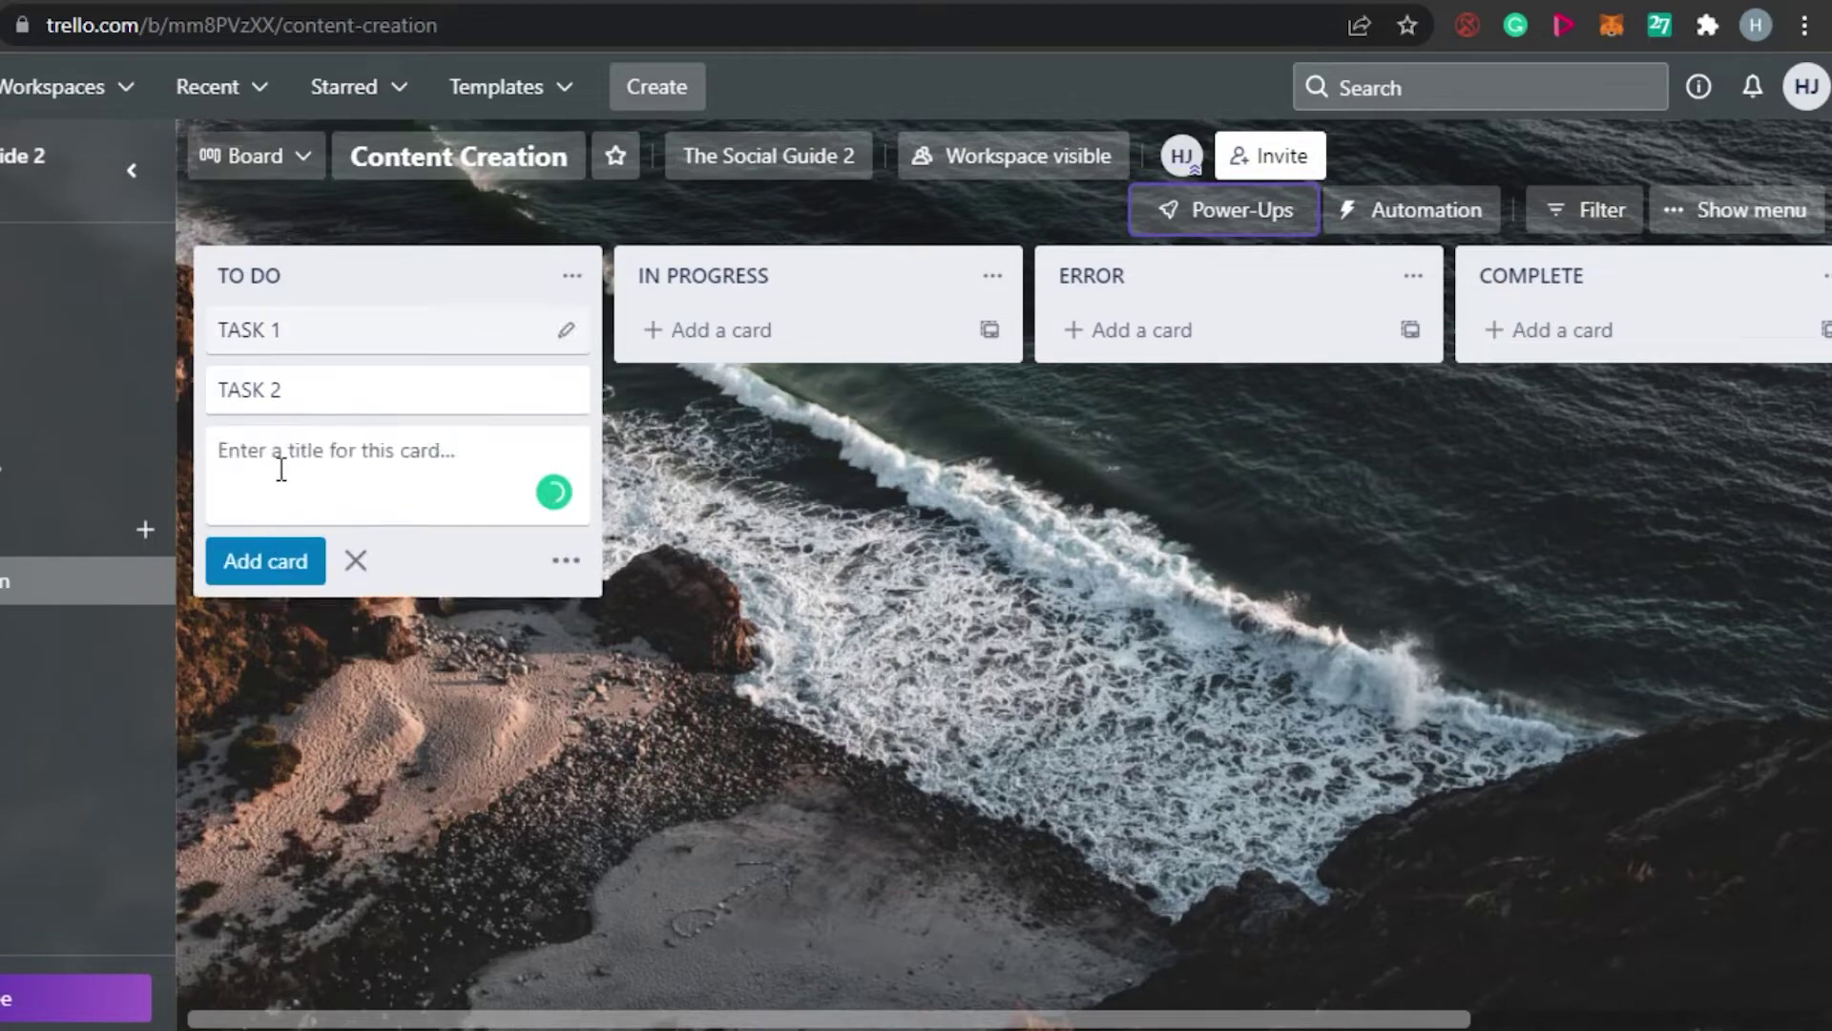
type("TASK 3")
key("Return")
type("T")
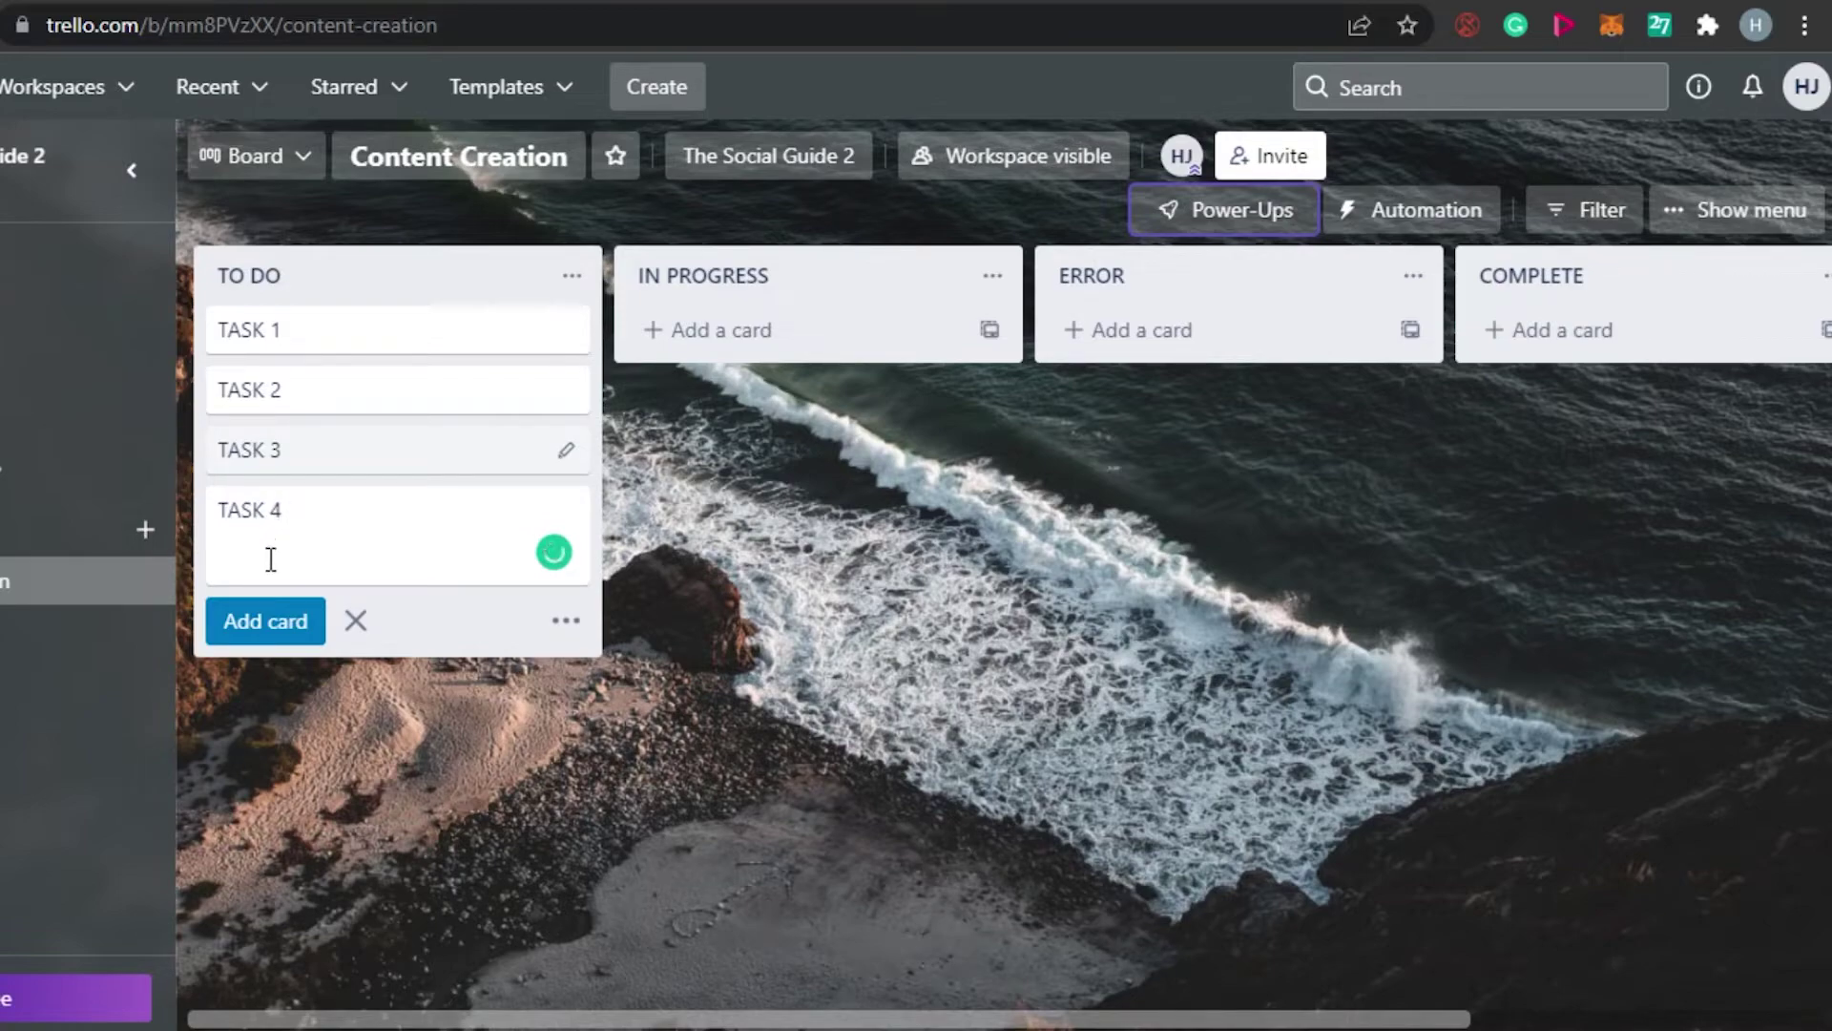
left_click(268, 625)
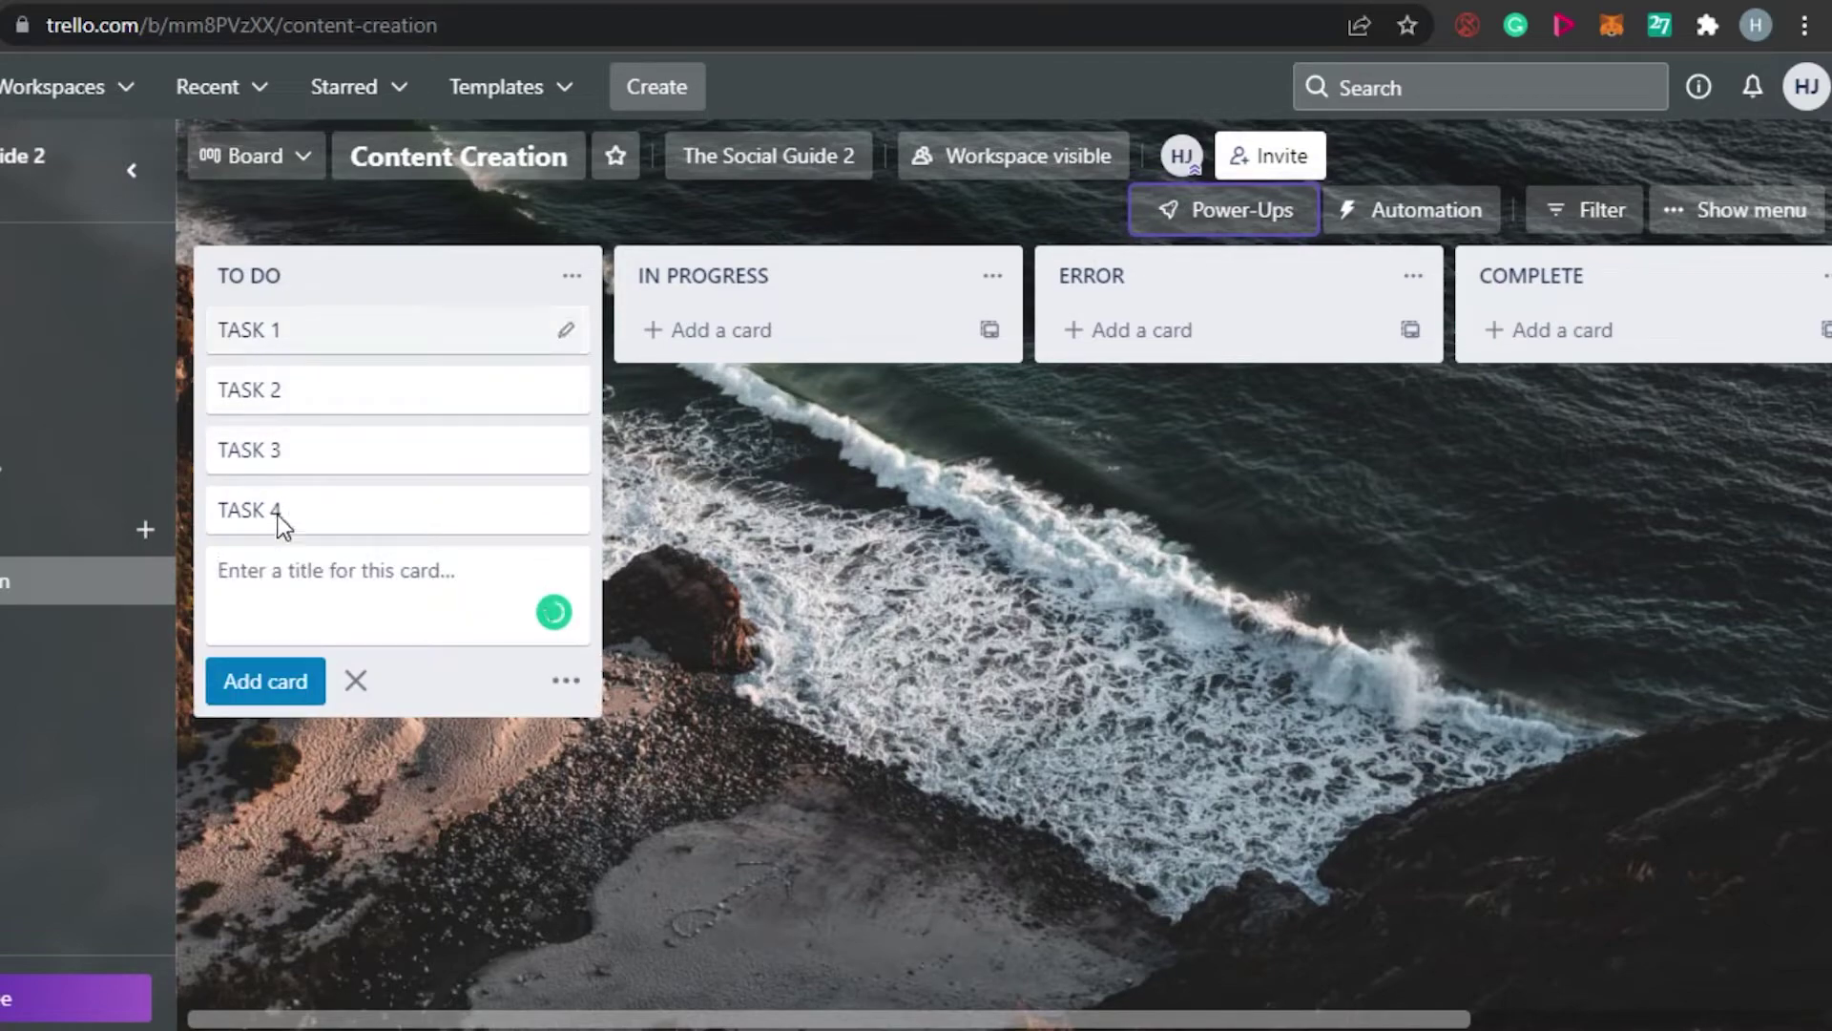
left_click(356, 681)
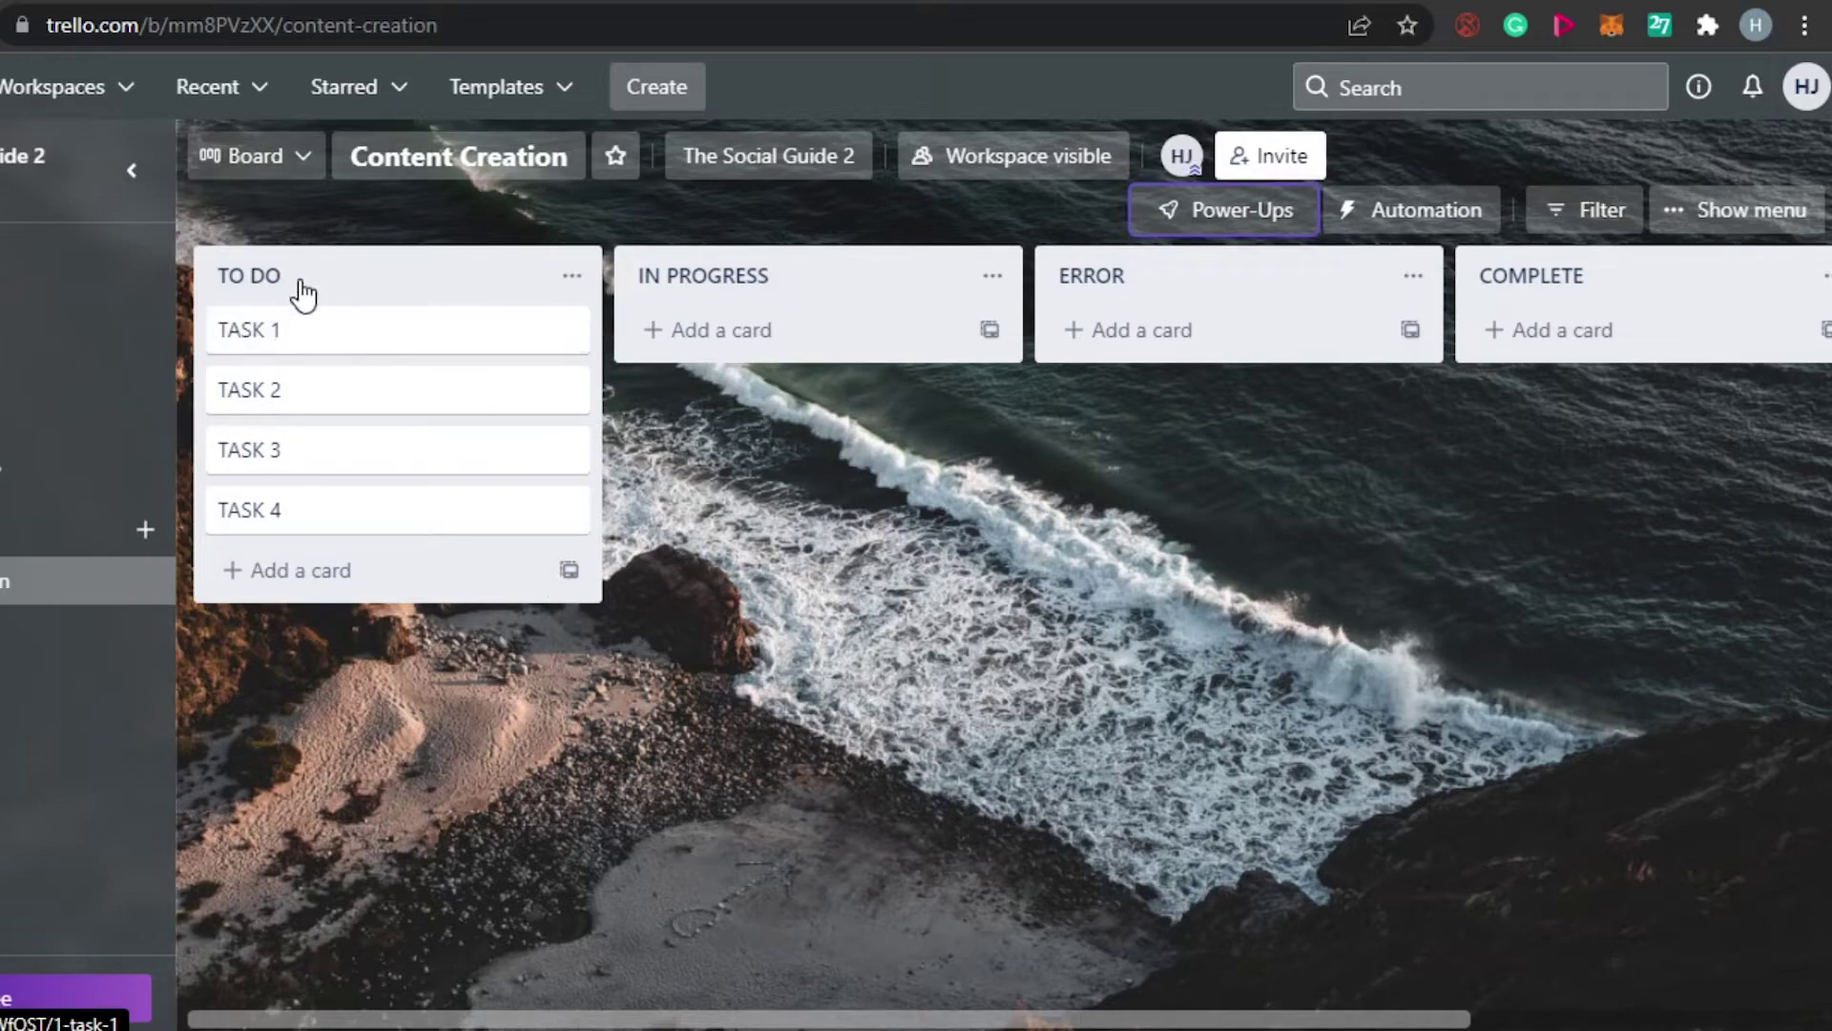
Step: Apply the green label to the TASK 1 card and name that label Complete
left_click(569, 332)
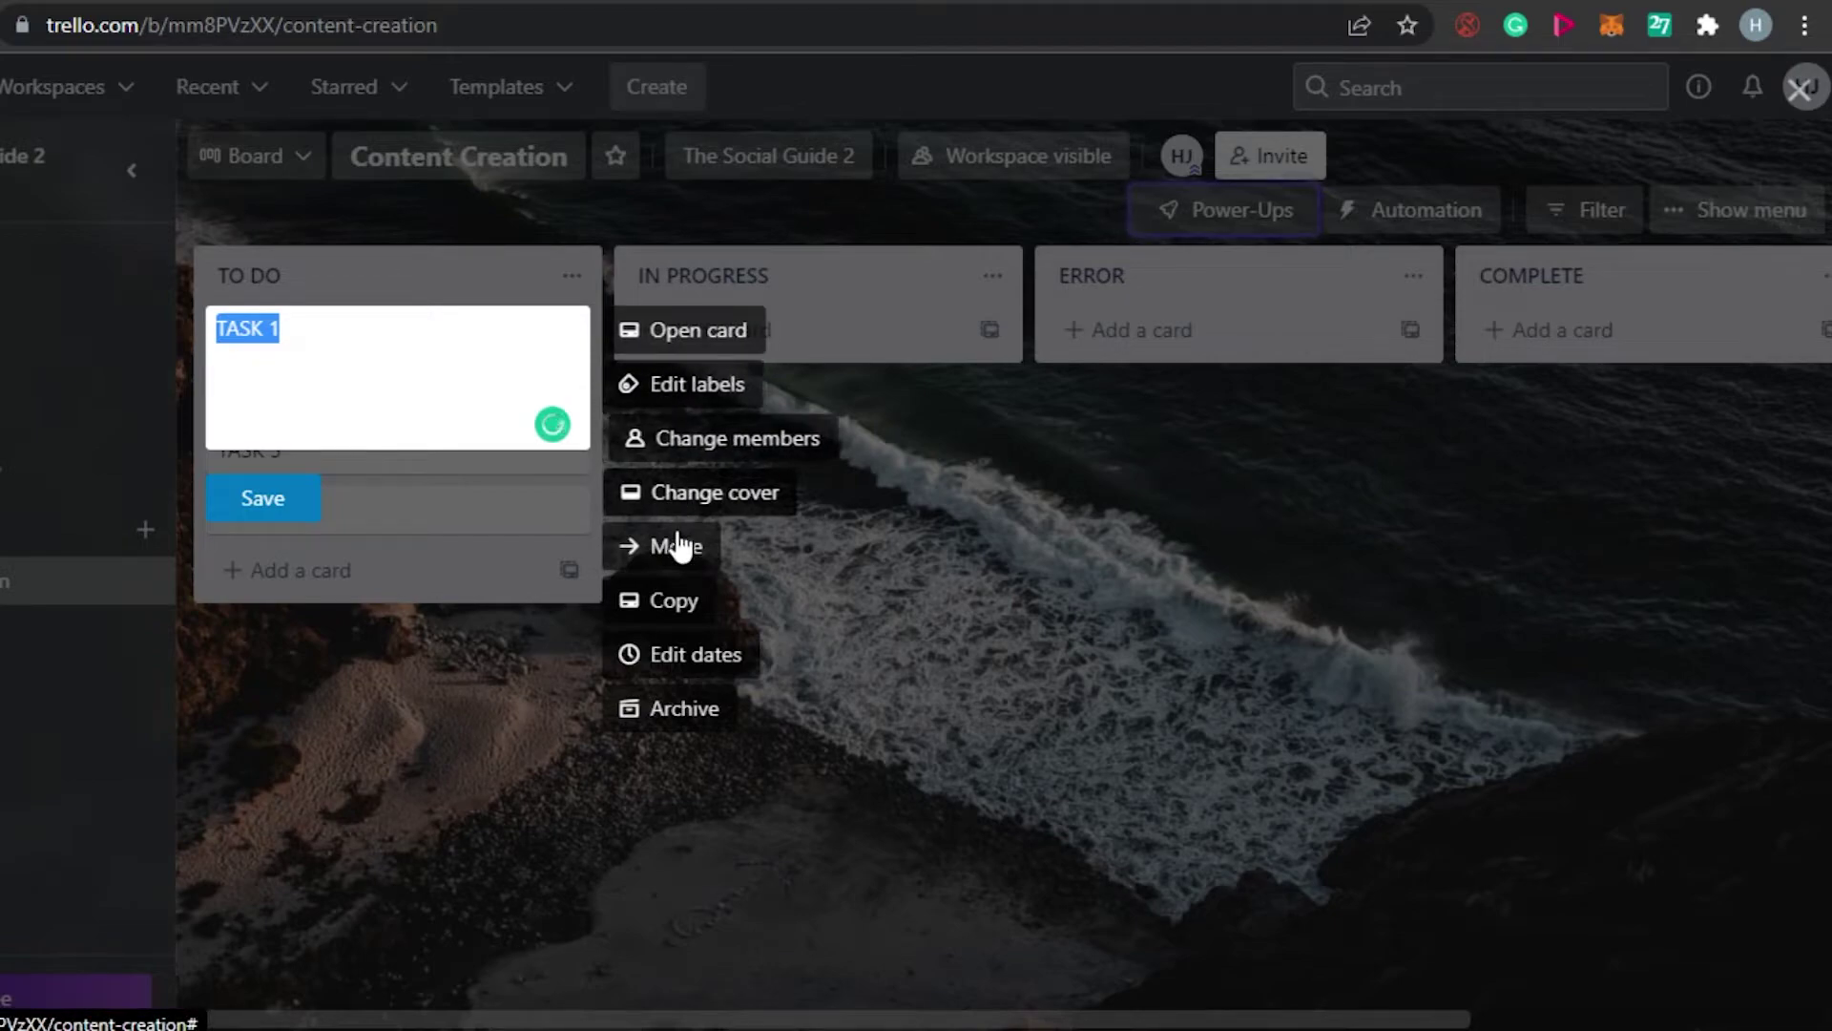
left_click(652, 392)
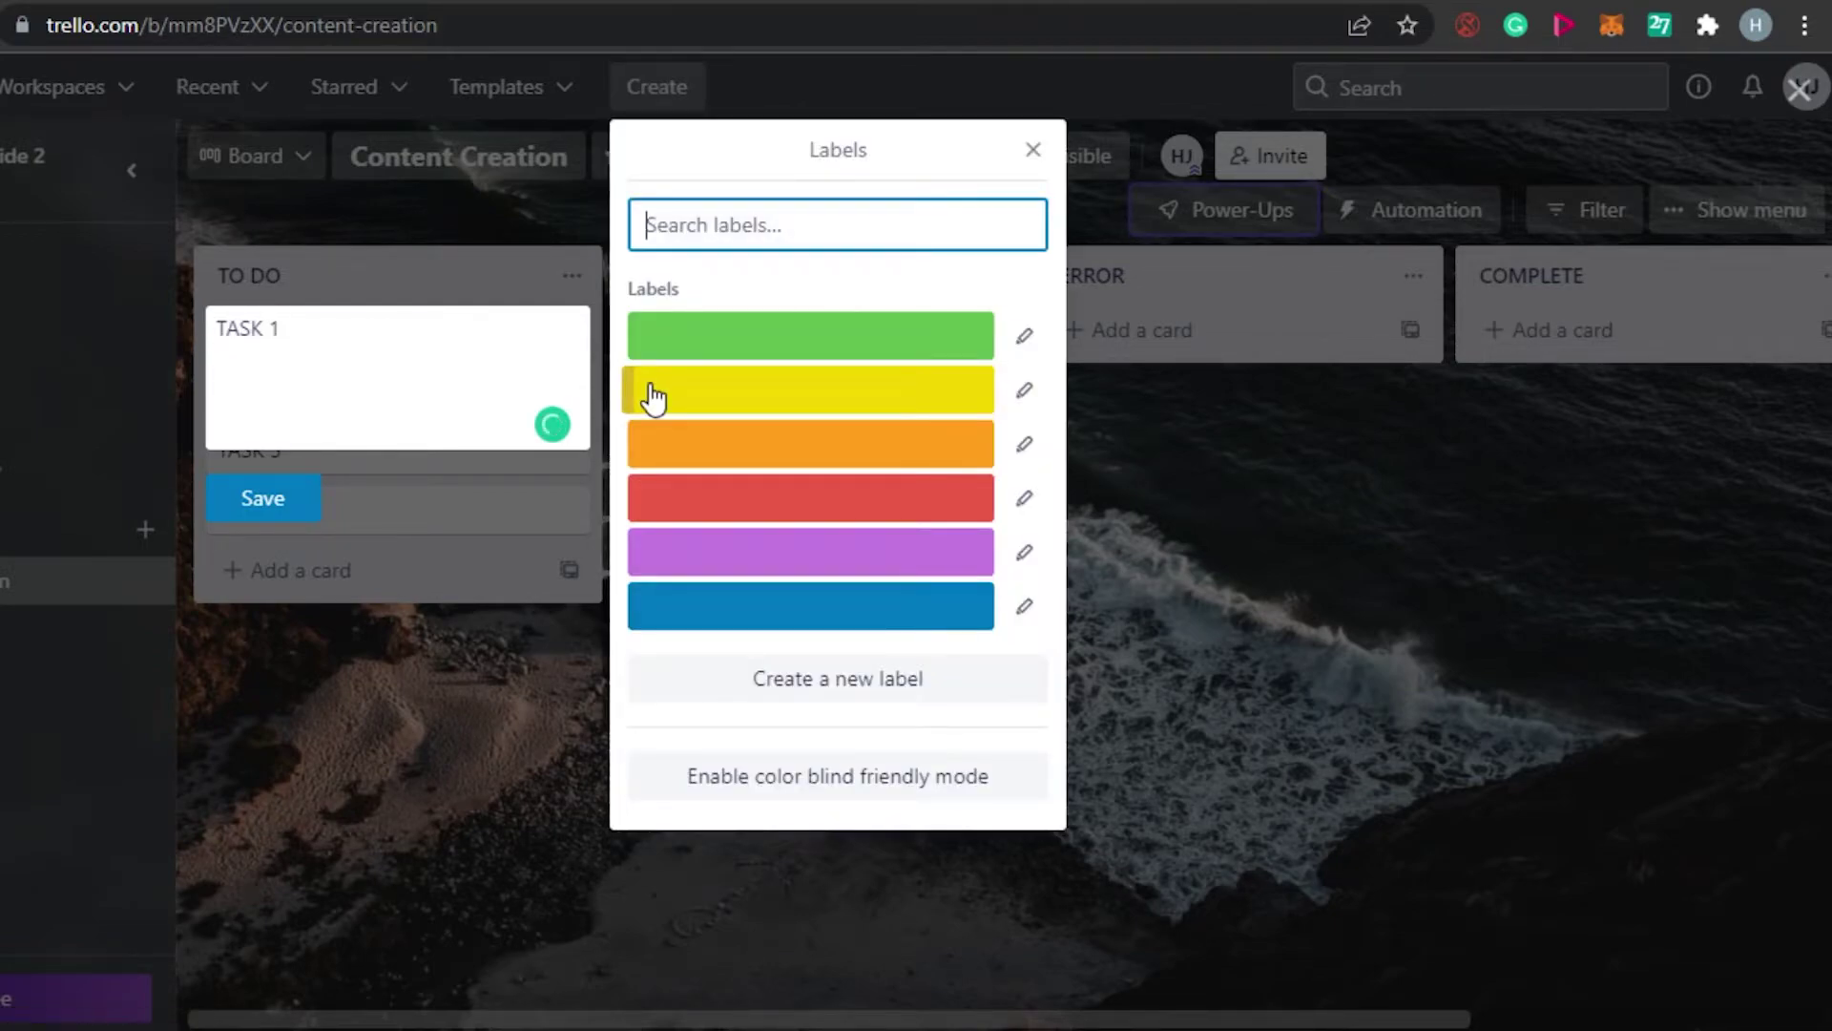
left_click(731, 350)
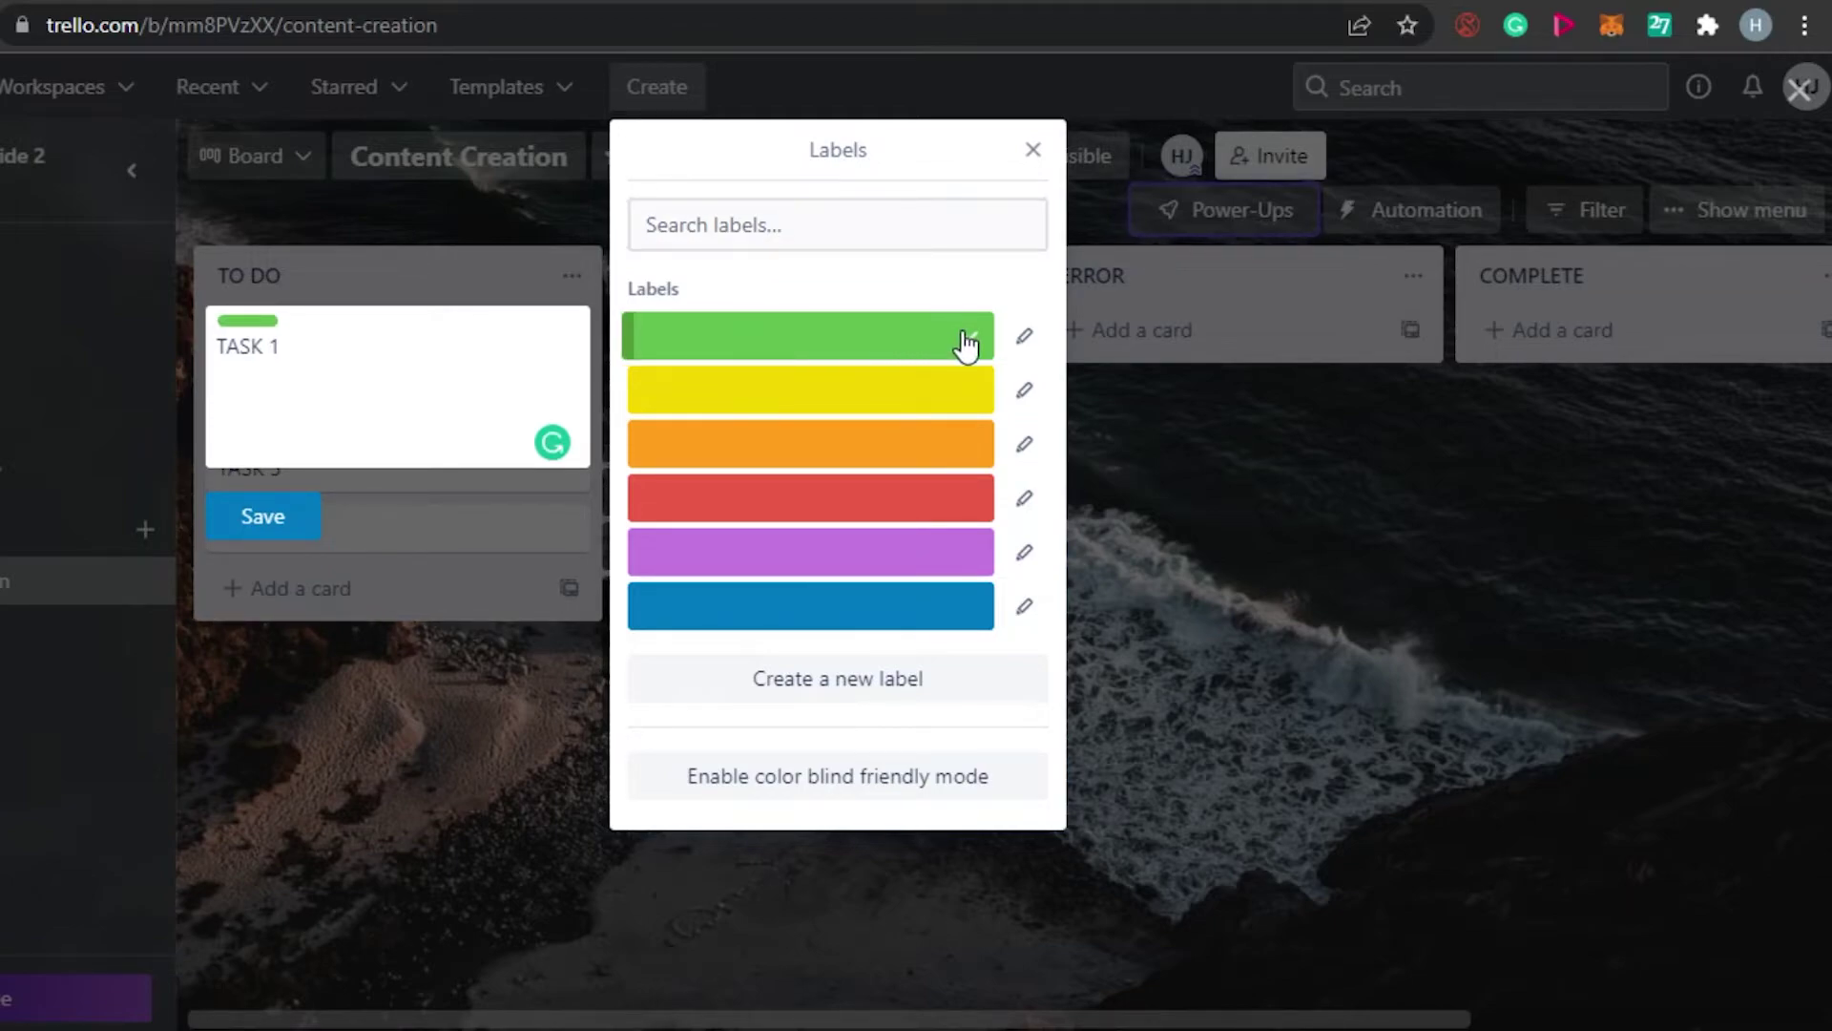
left_click(1026, 337)
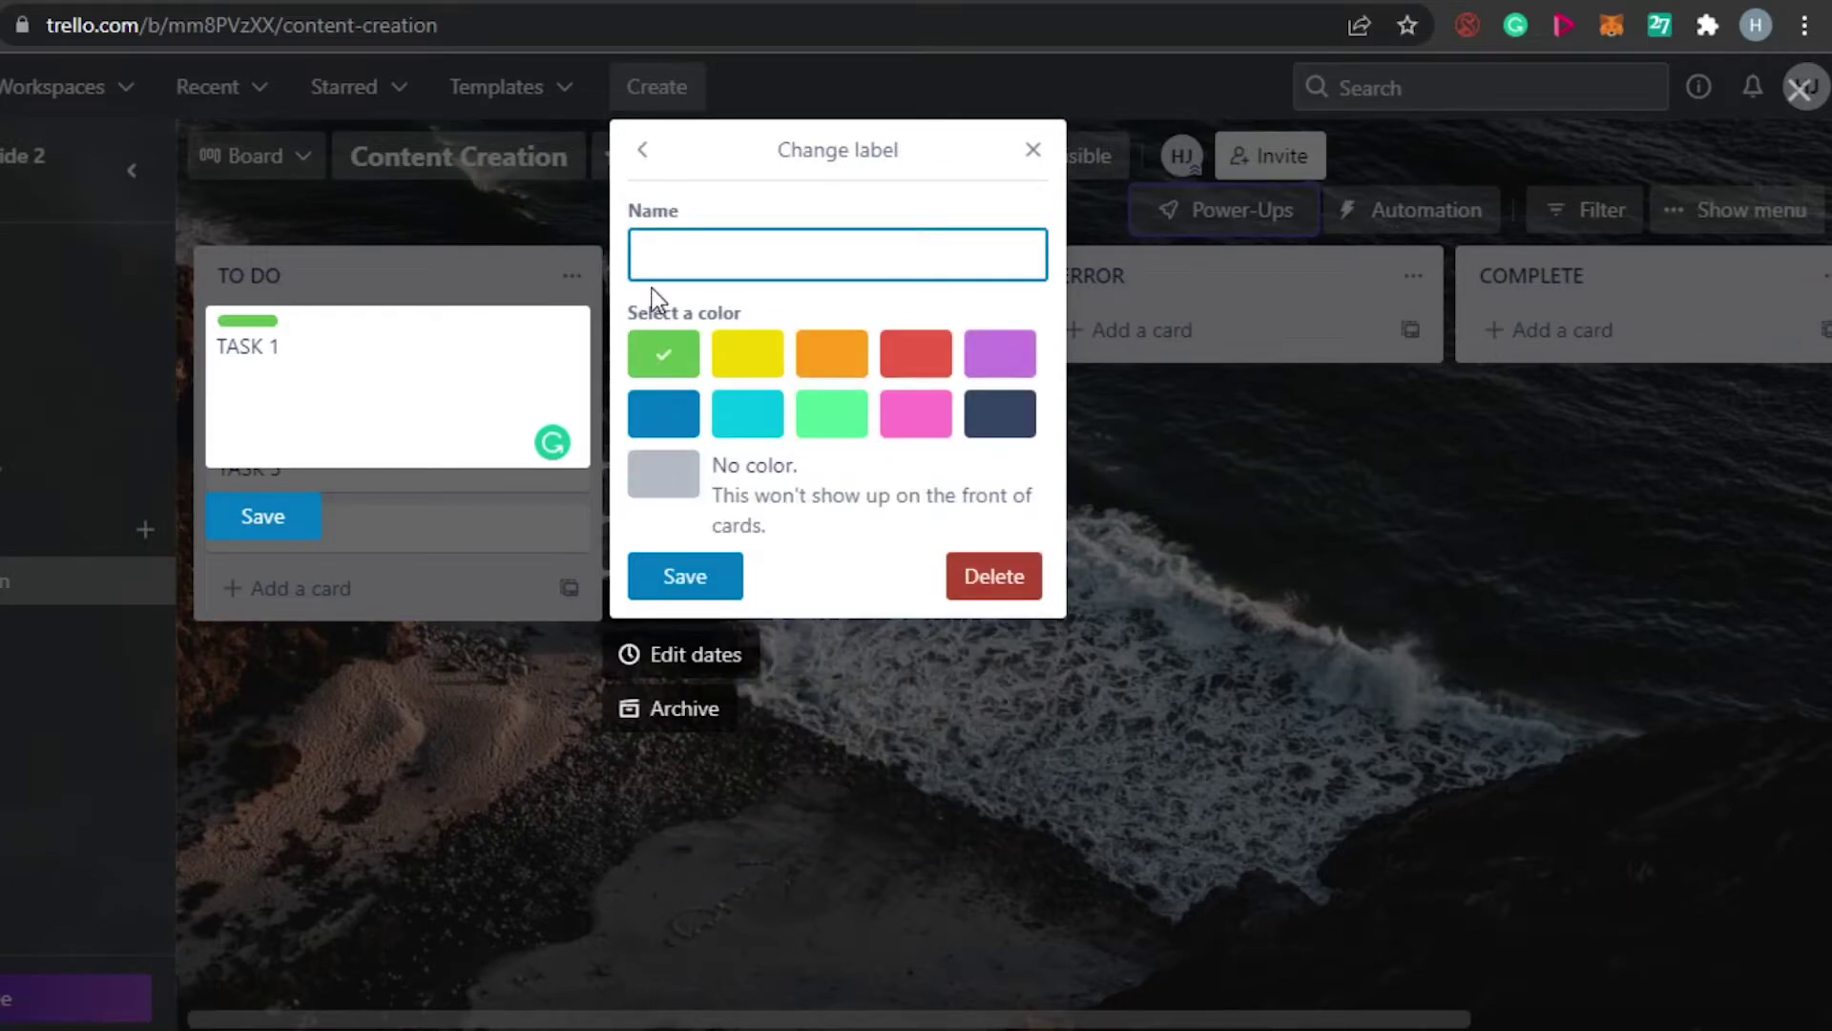
type("COM")
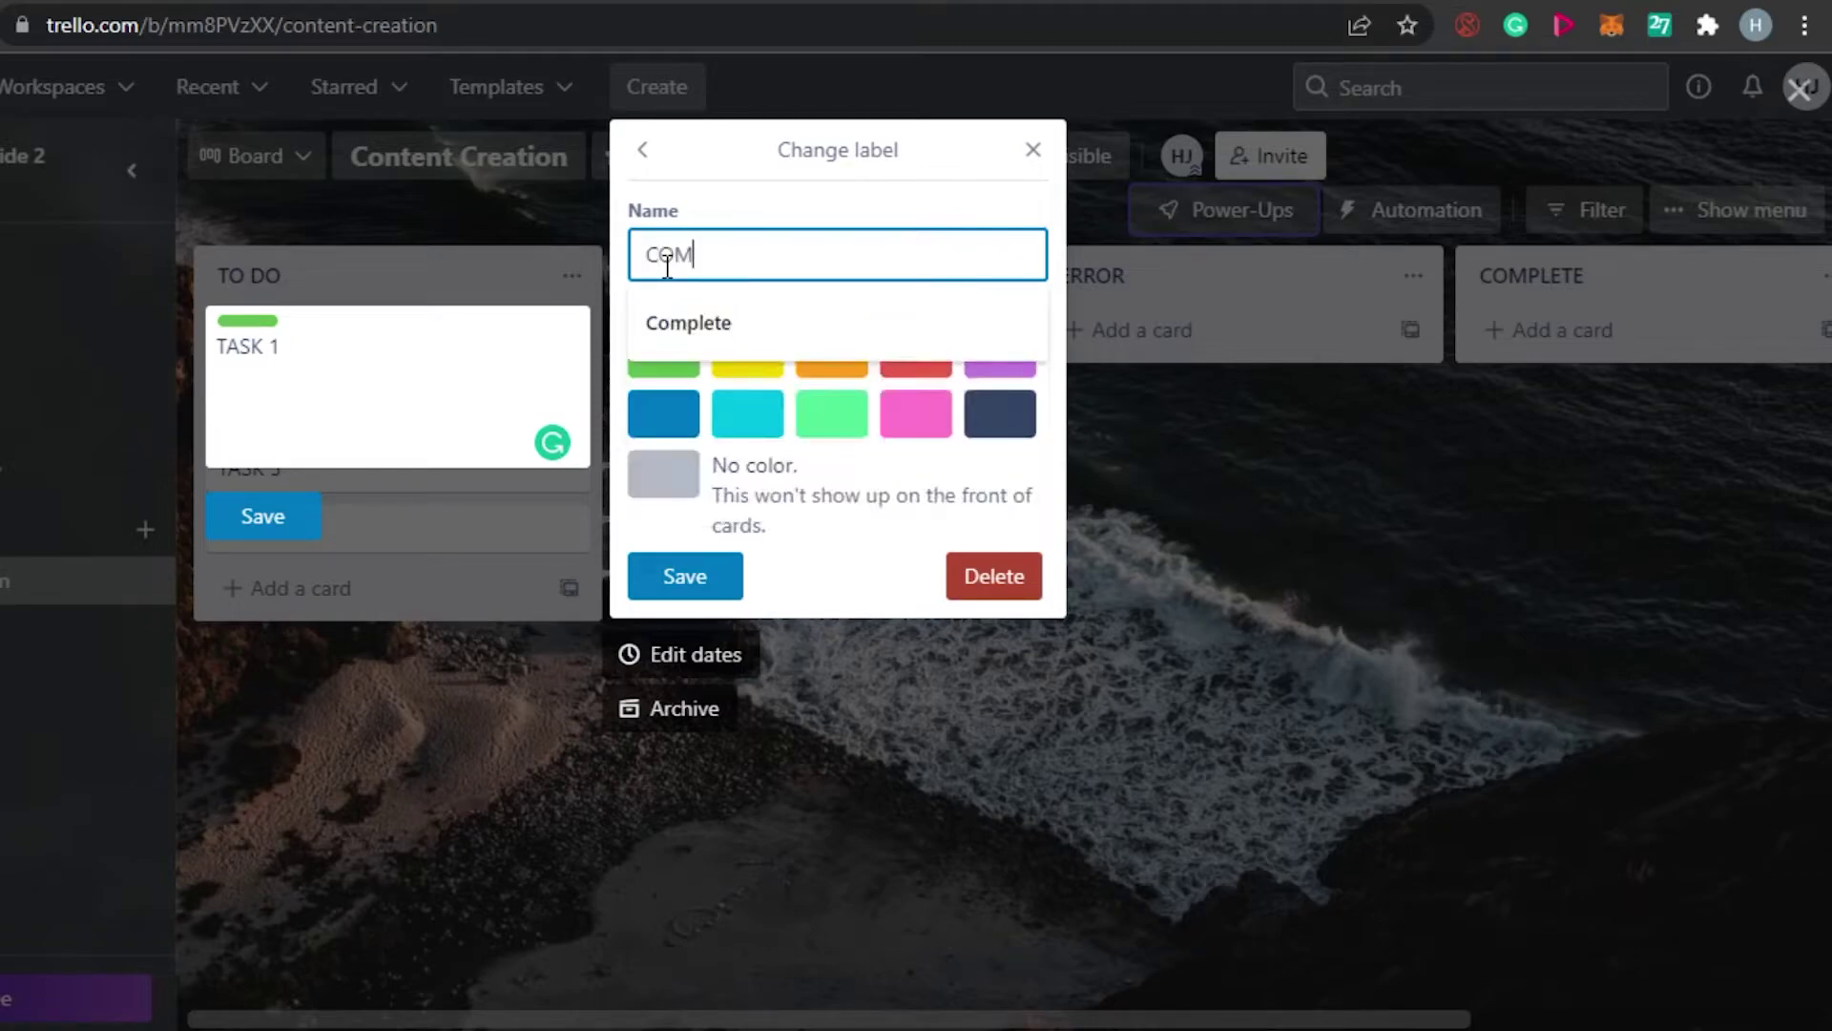
type("PLETE")
left_click(688, 323)
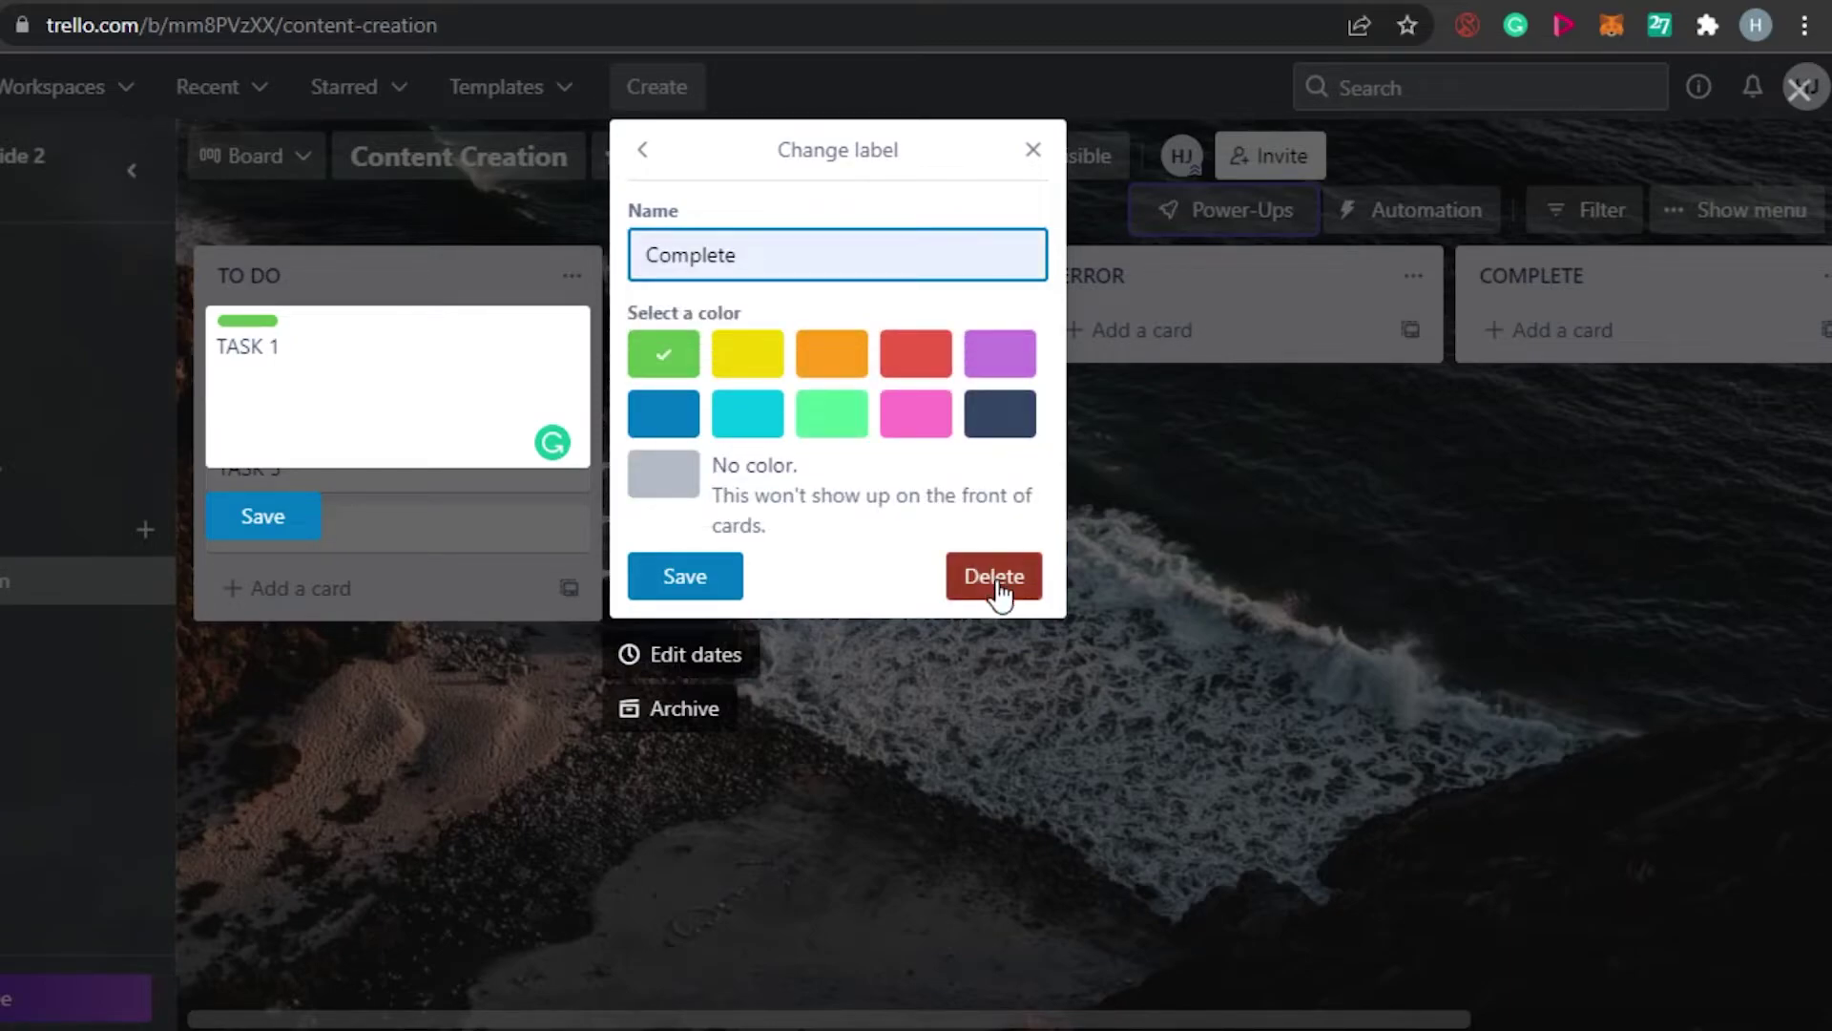
left_click(687, 581)
Step: Apply the yellow label to TASK 1 and name it "editing needed"
left_click(849, 396)
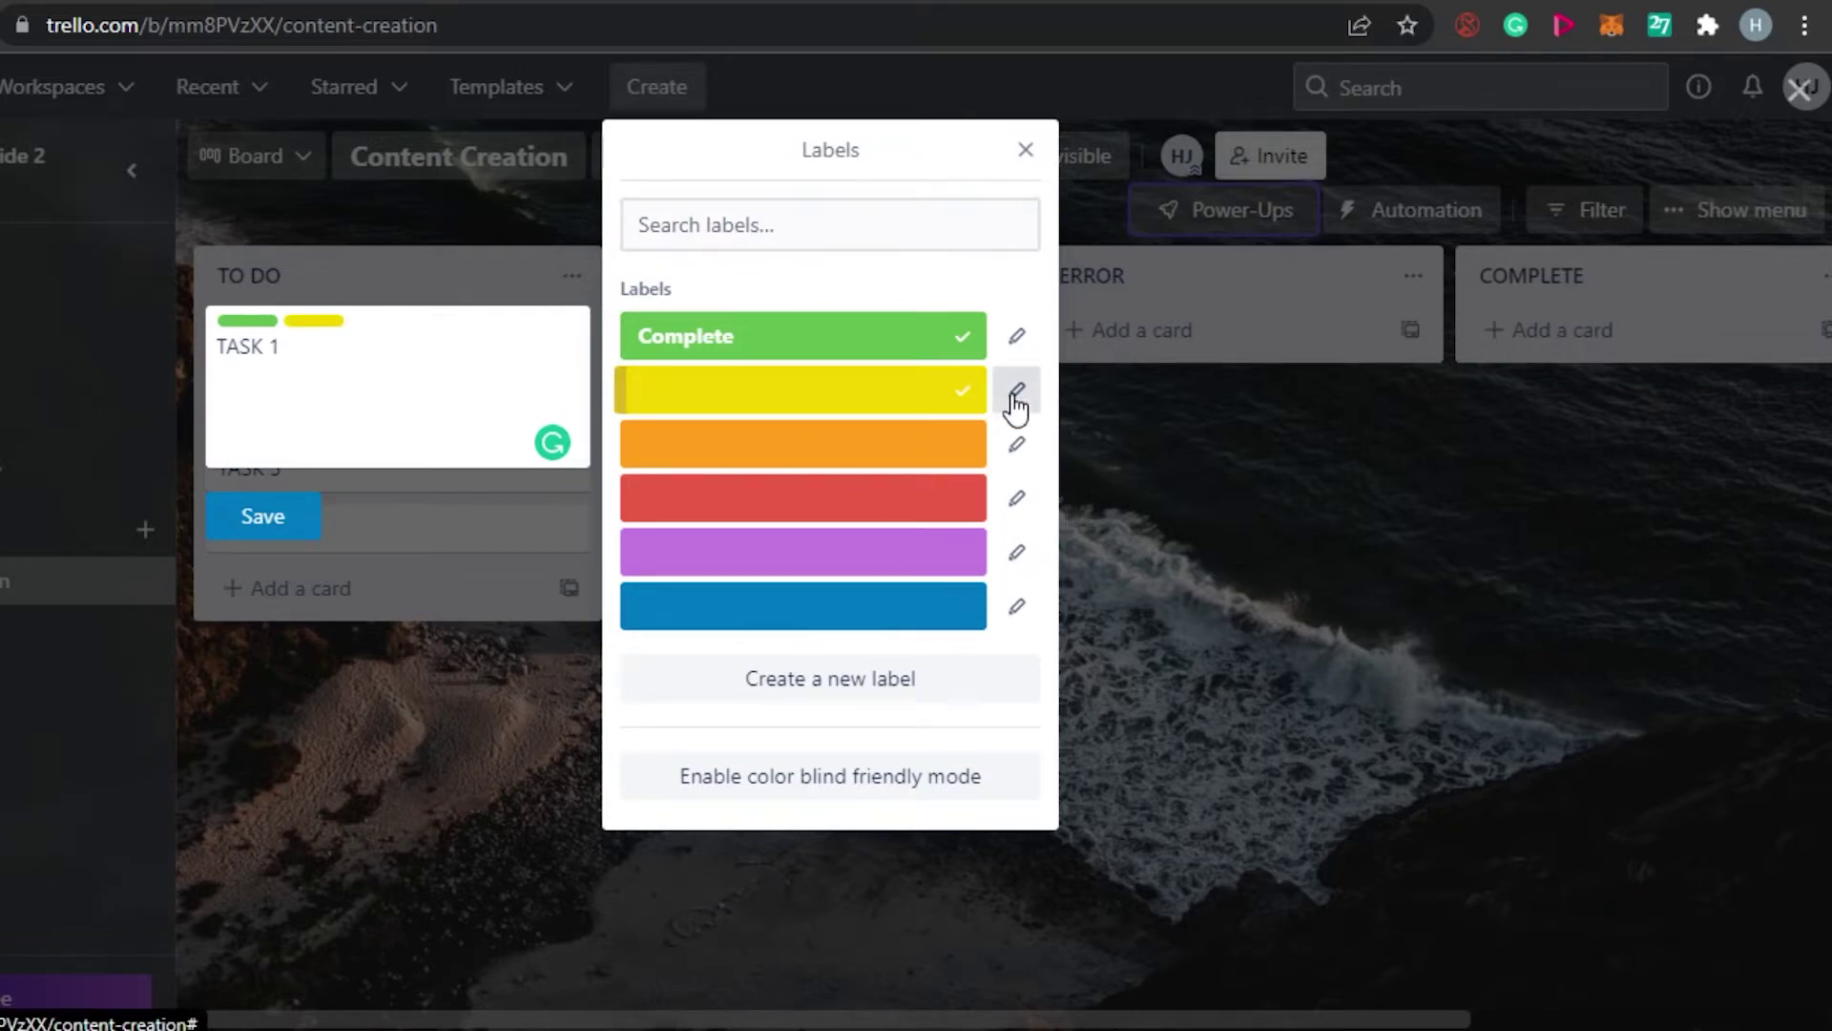
left_click(1015, 392)
type("EDITING")
left_click(798, 325)
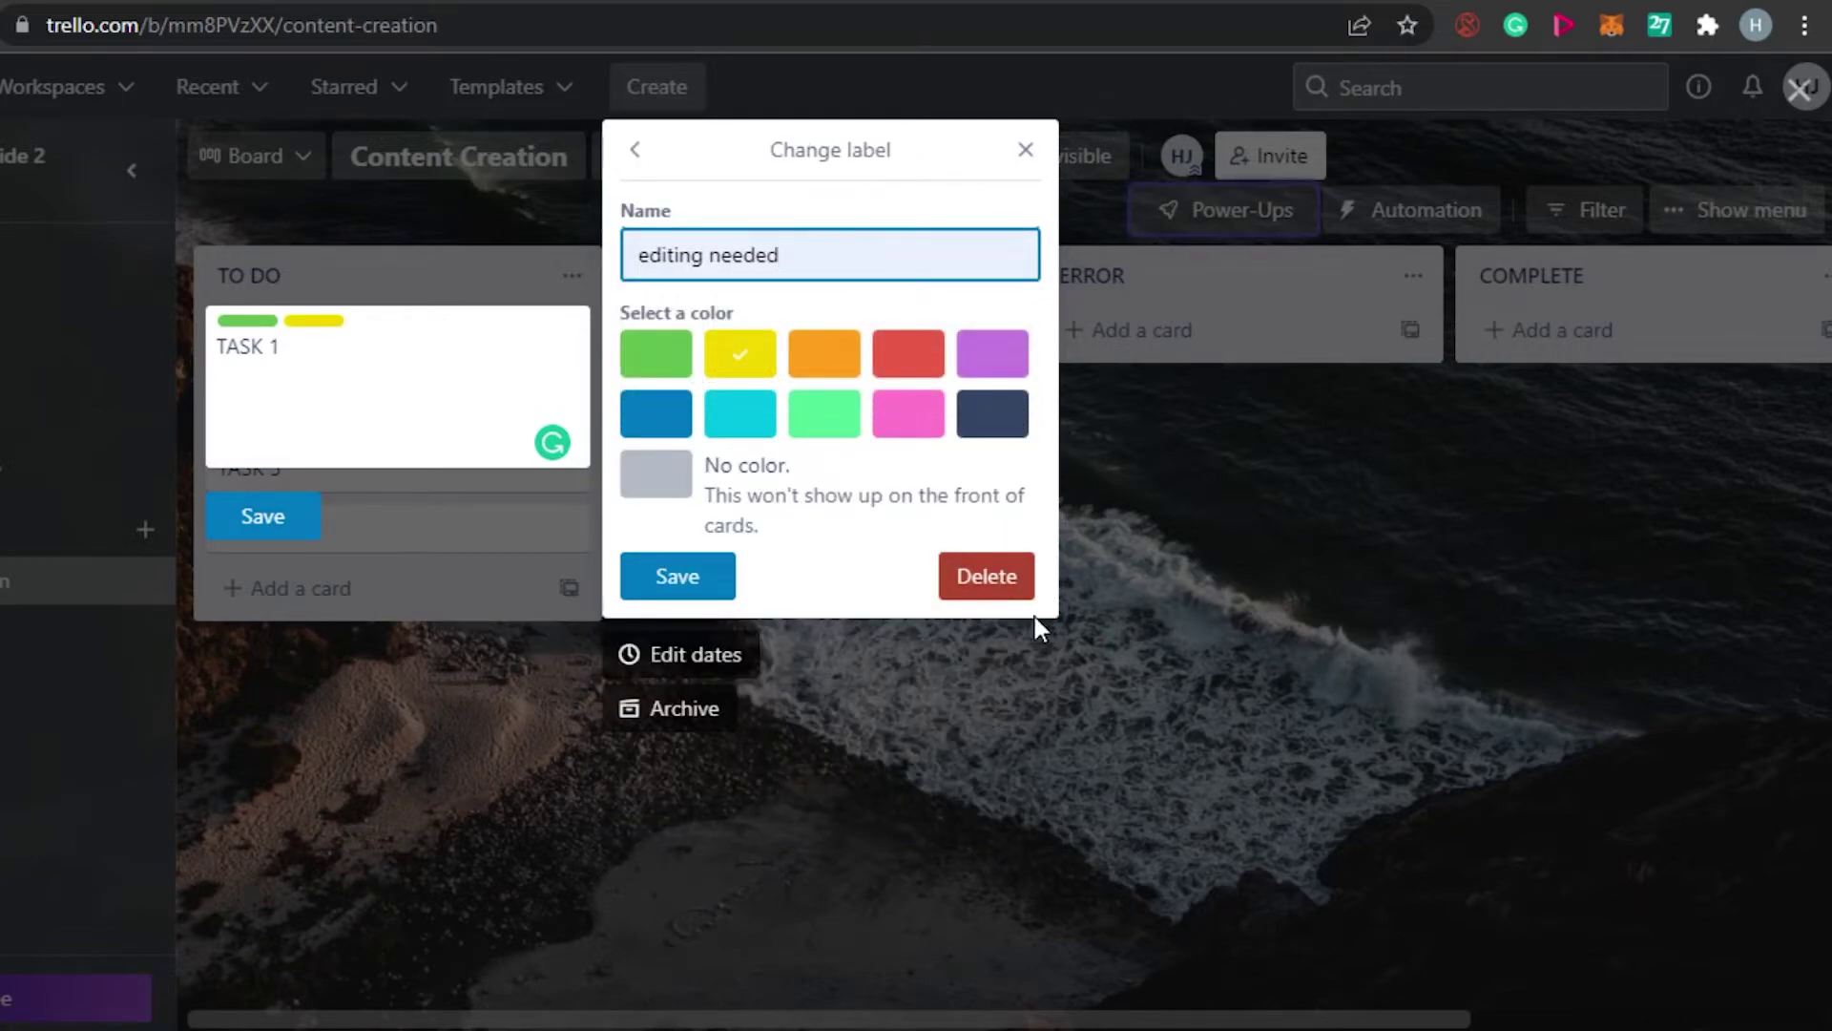
left_click(677, 577)
Step: Apply the orange label to TASK 1 and name it REVIEW
left_click(902, 457)
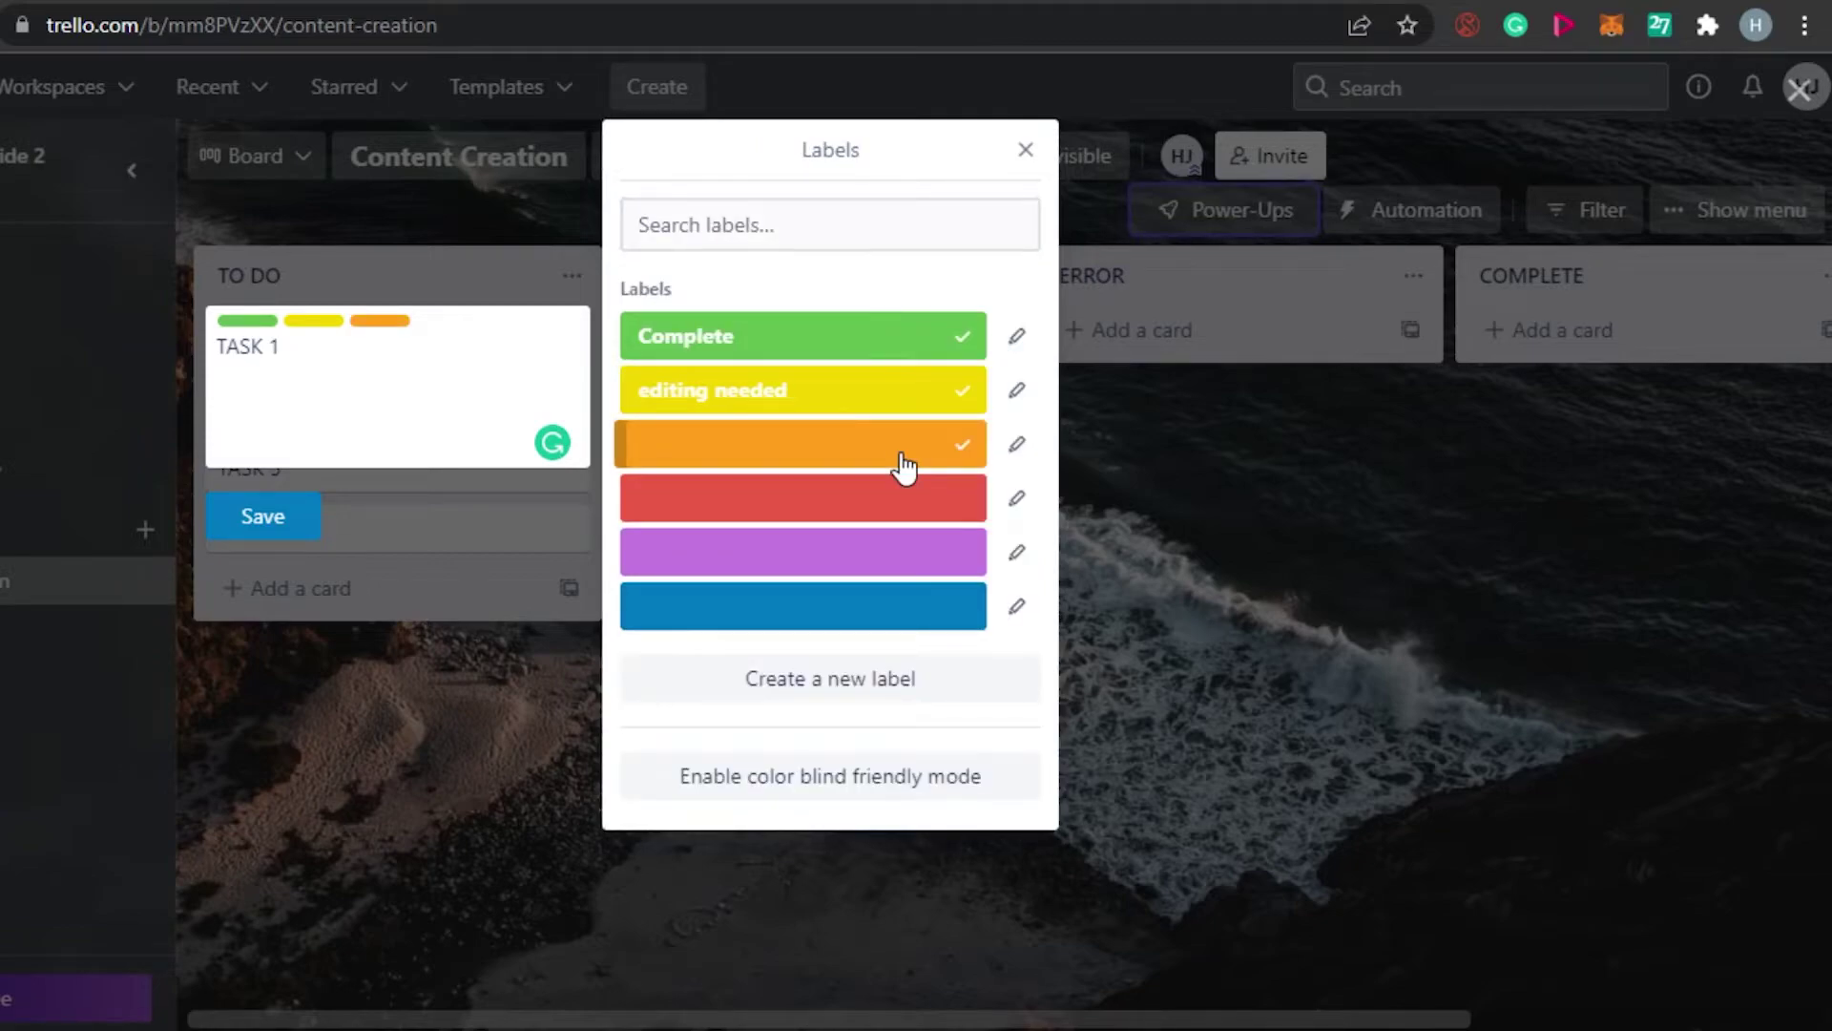
left_click(1027, 447)
type("REVIE")
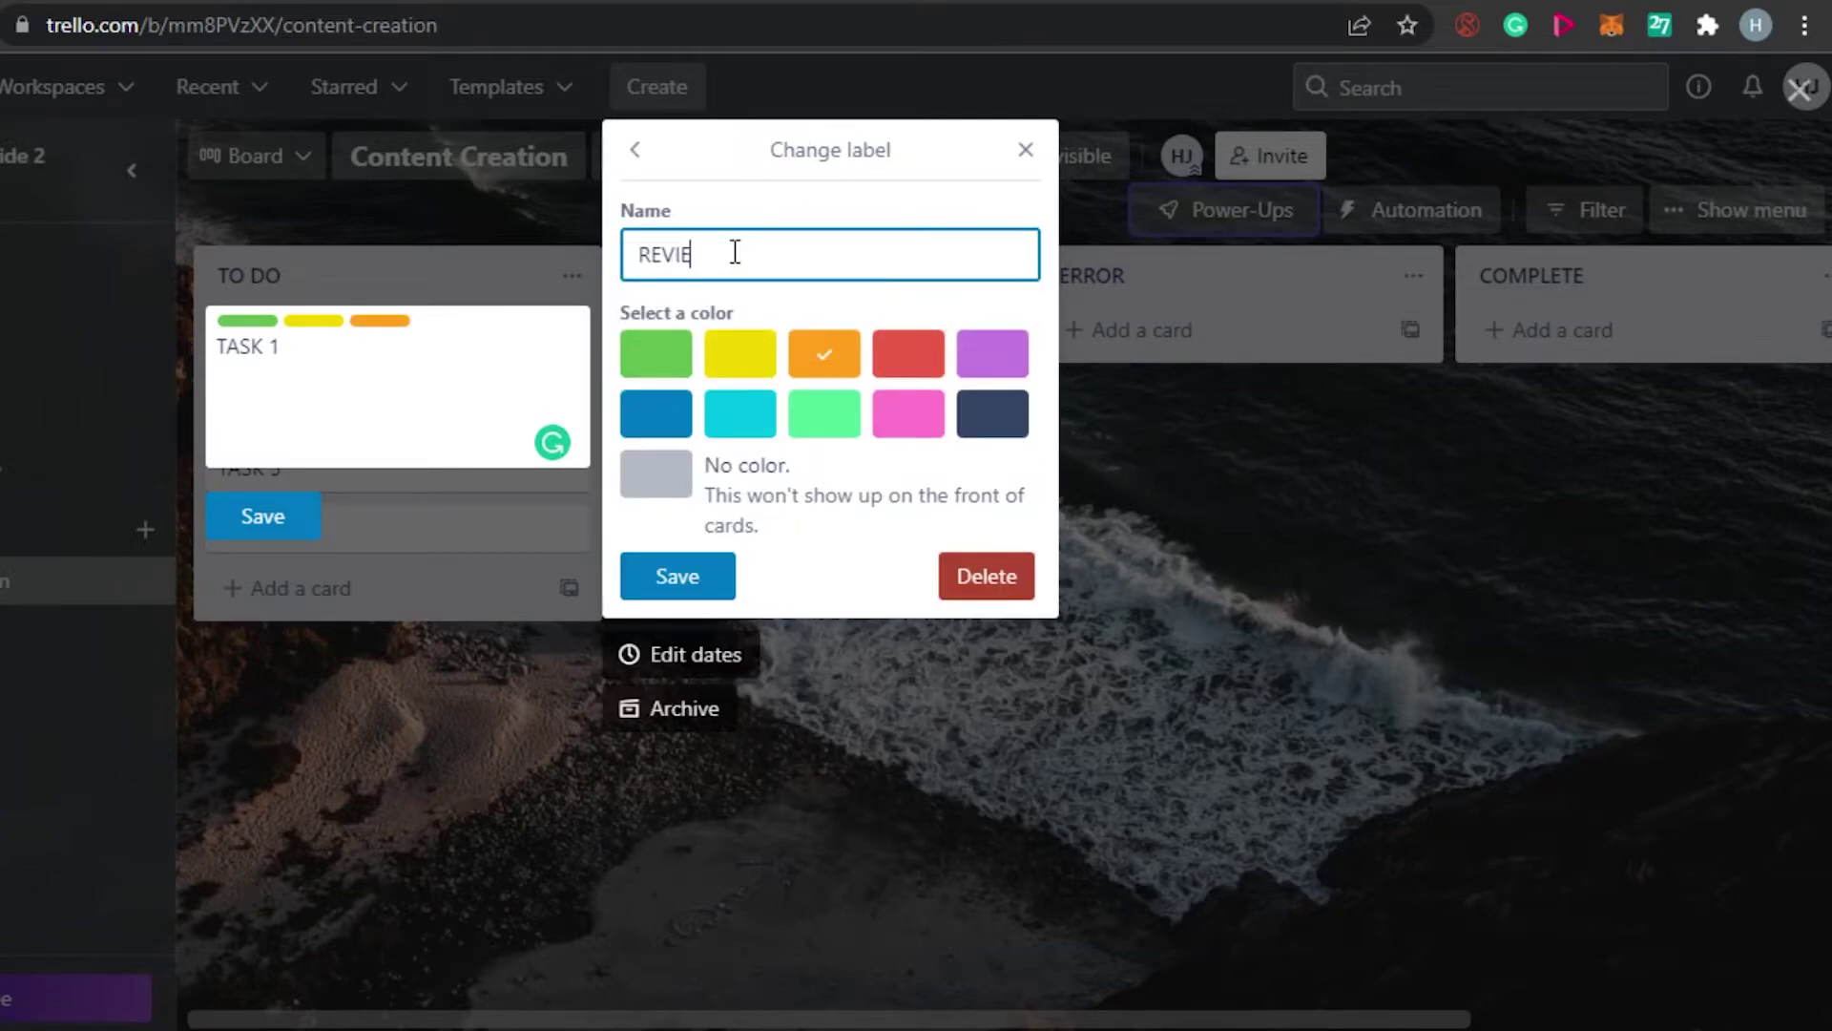
type("W")
key("Return")
Step: Apply the red label to TASK 1 and name it IMPORTANT
left_click(789, 505)
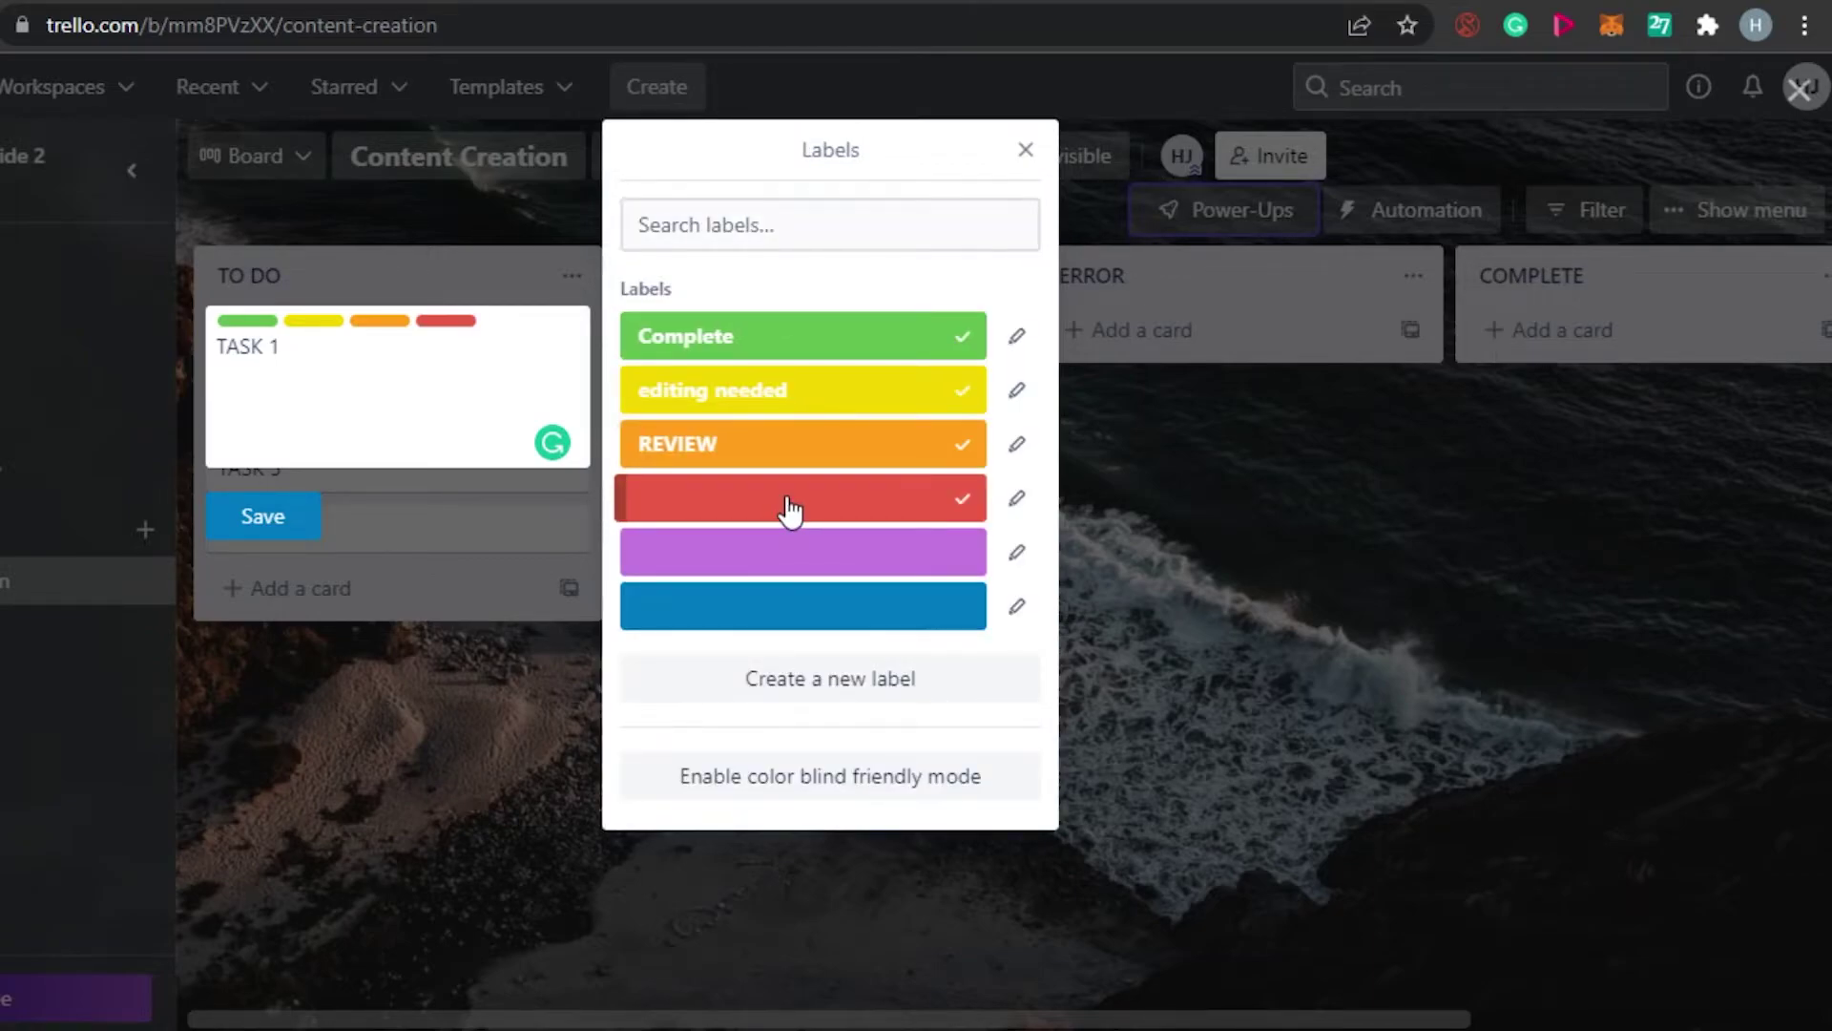
left_click(1018, 498)
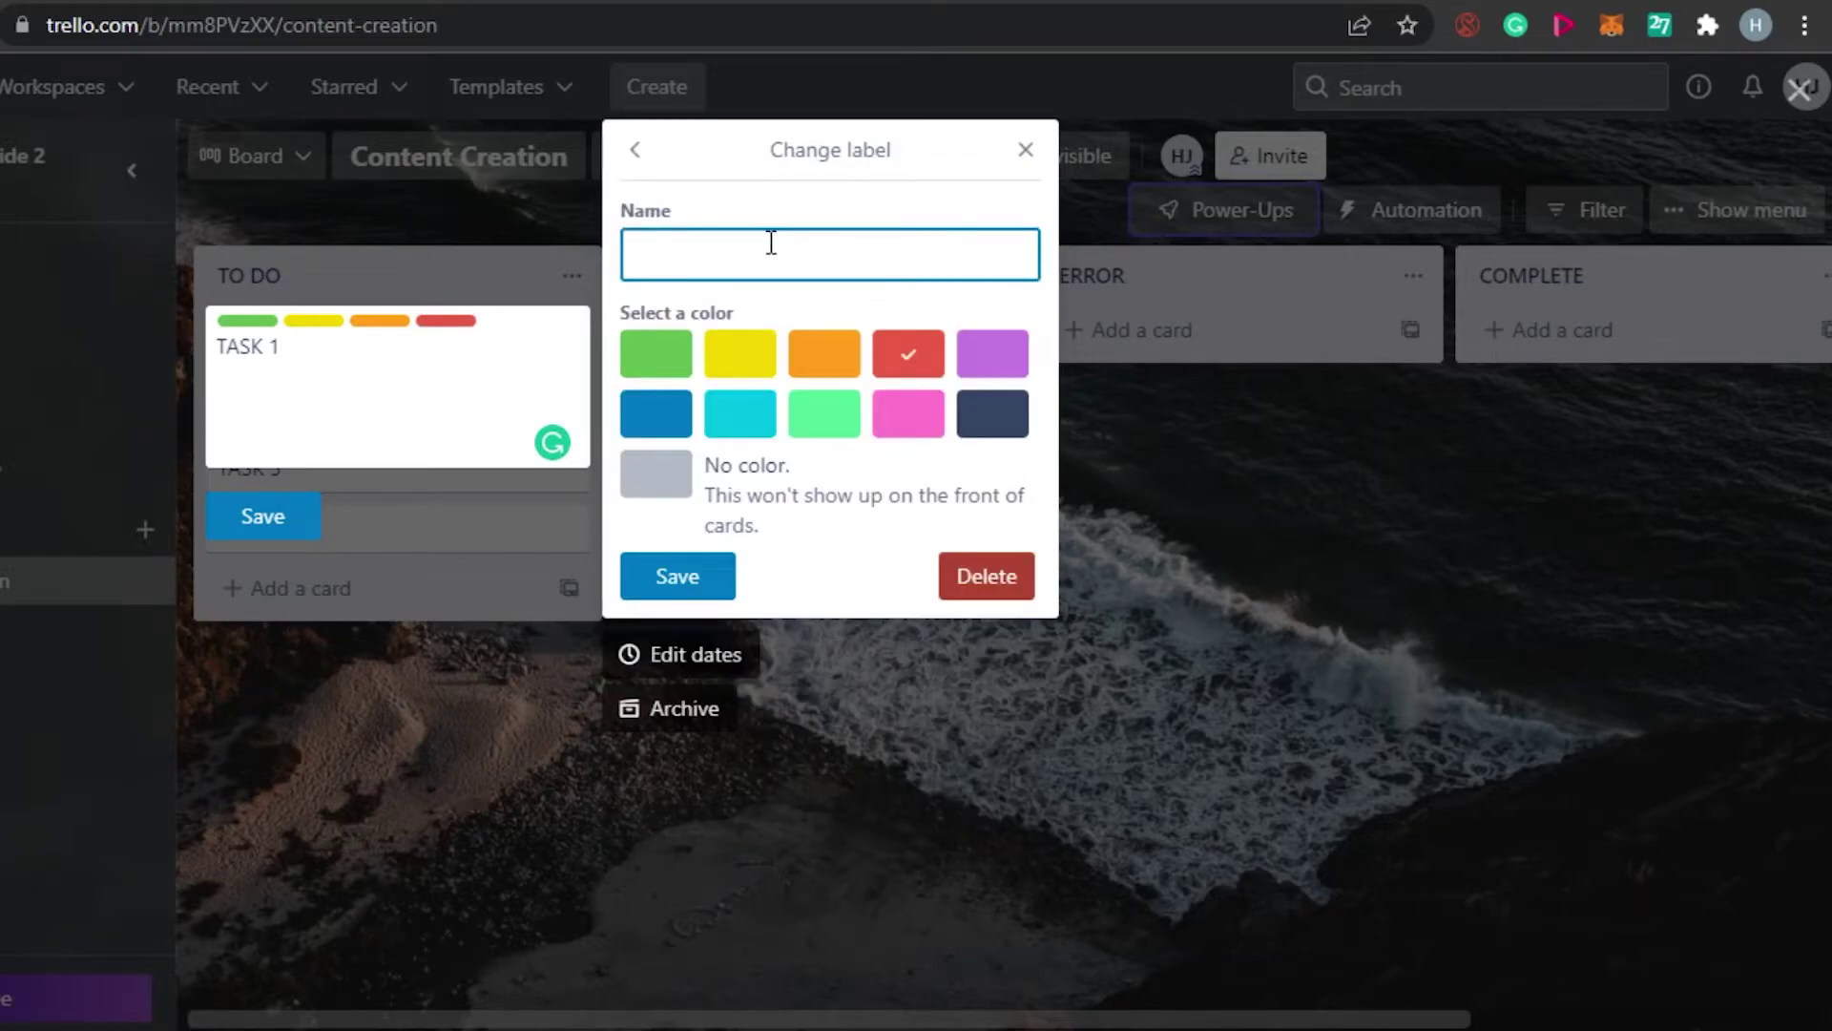
type("IMPORTANT")
key("Return")
Step: Apply the purple label to TASK 1 and name it EDITING DONE
left_click(866, 553)
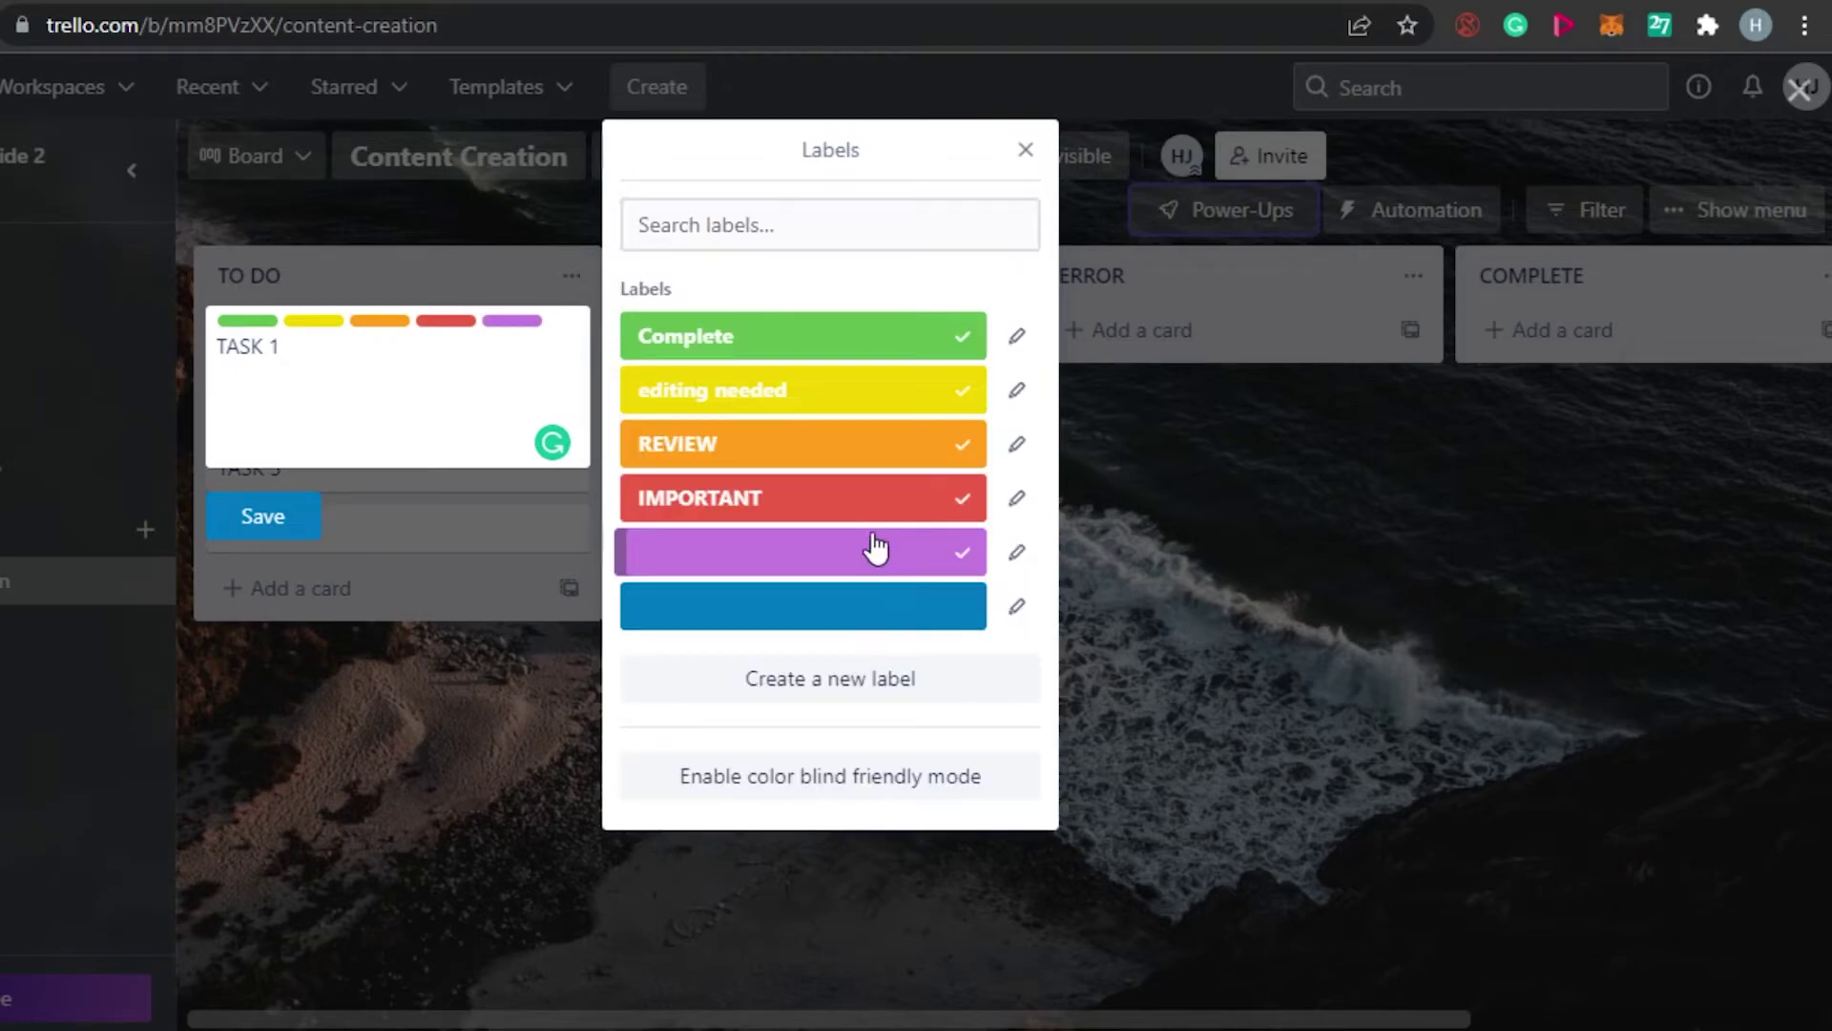
left_click(1020, 552)
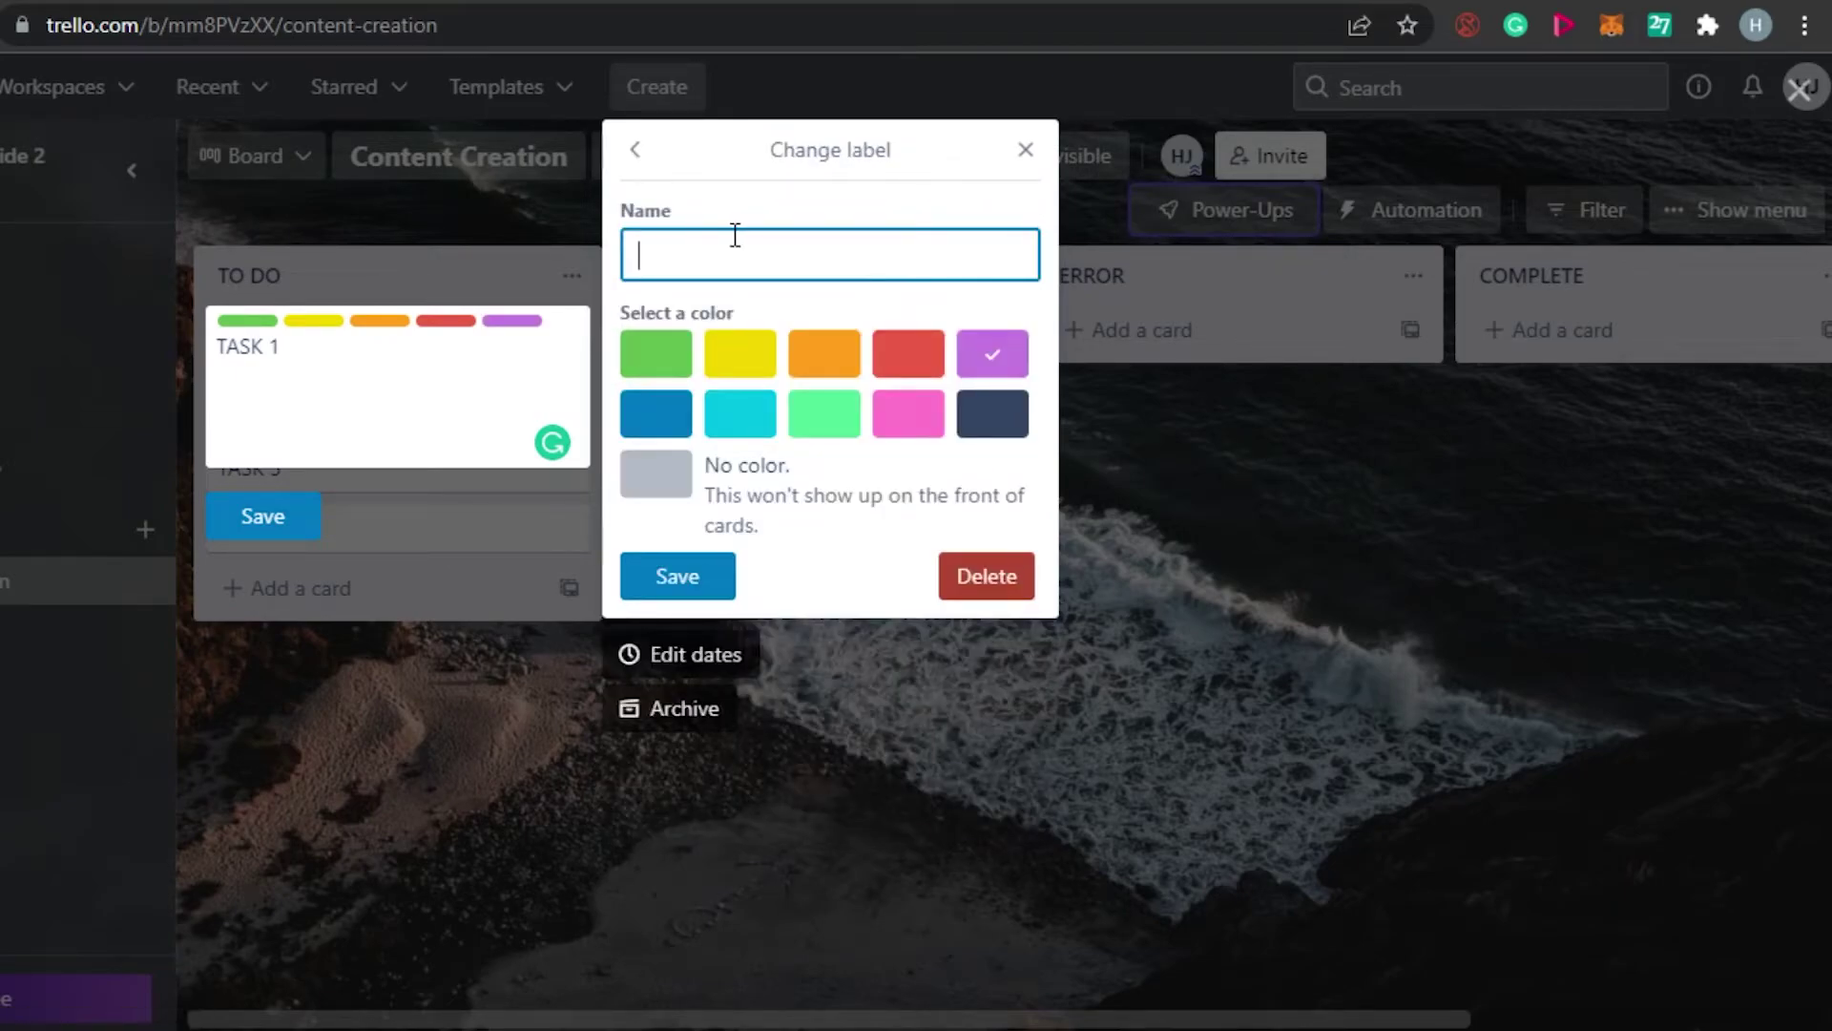
type("EDIT")
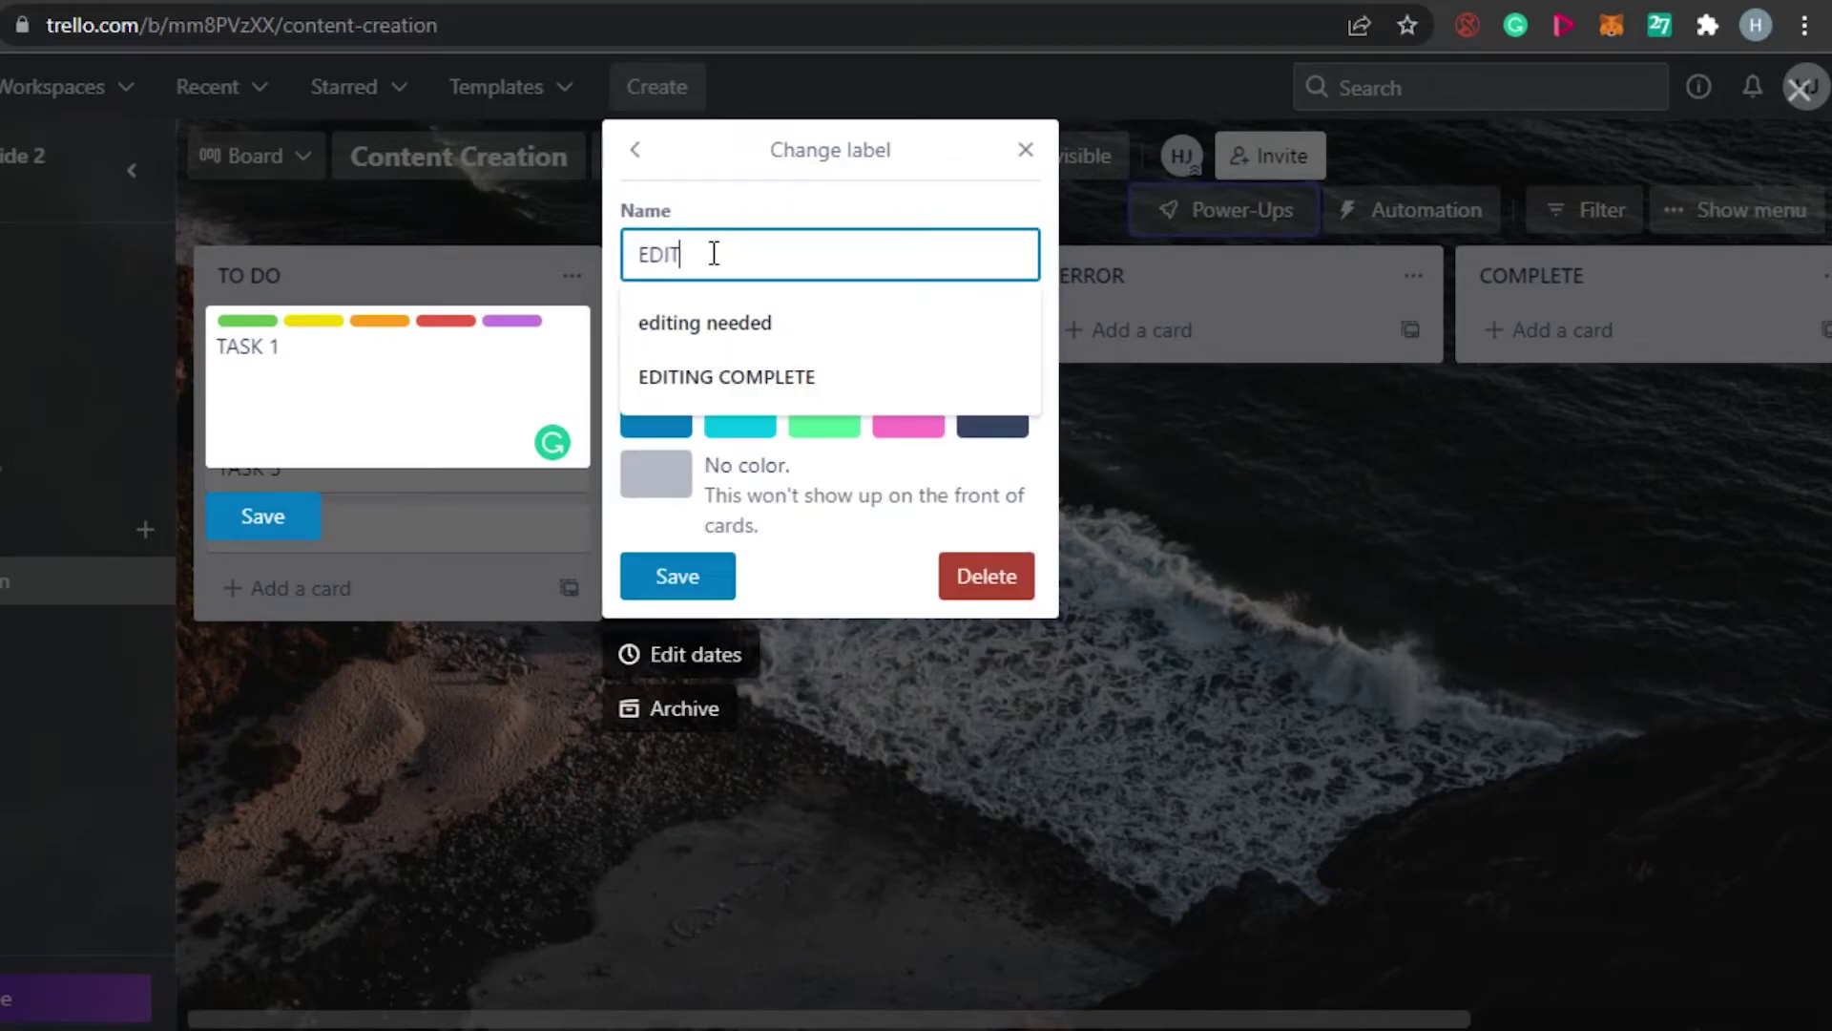
type("ING DONE")
key("Return")
Step: Reduce the labels on TASK 1 to only "editing needed" and IMPORTANT, and save the card
left_click(964, 355)
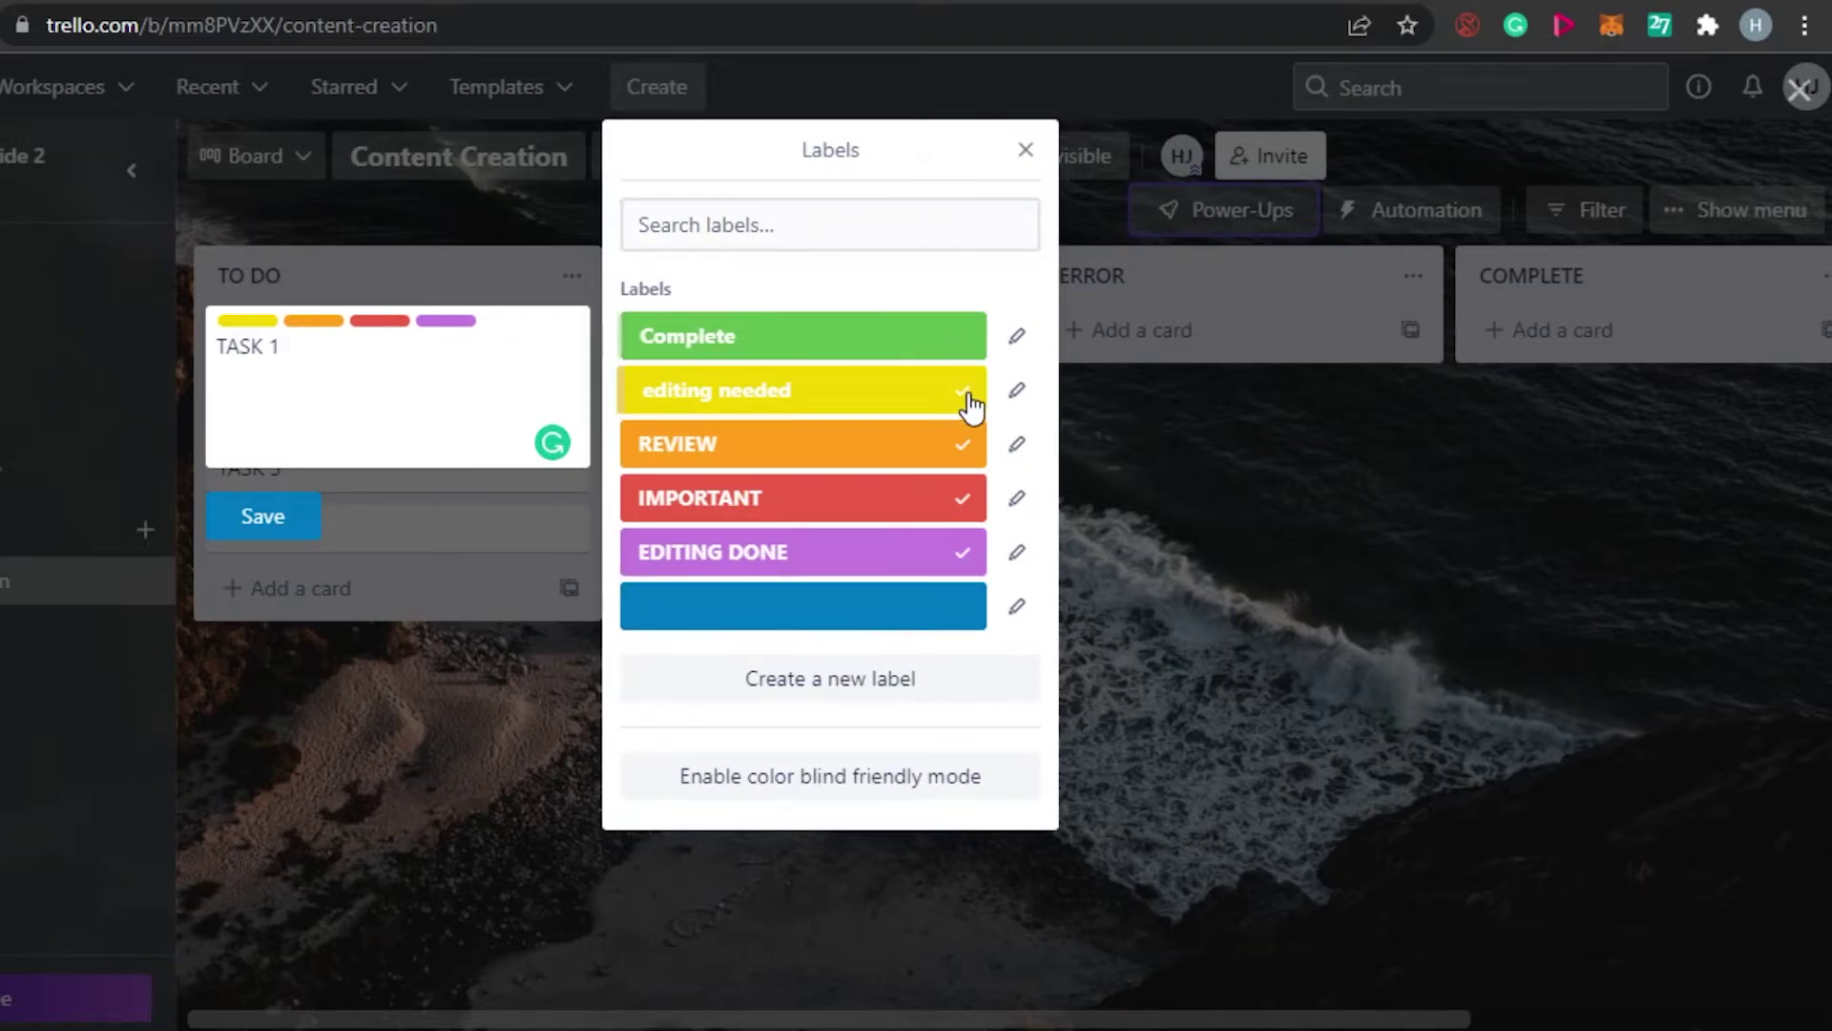
left_click(969, 396)
left_click(968, 449)
left_click(966, 497)
left_click(968, 551)
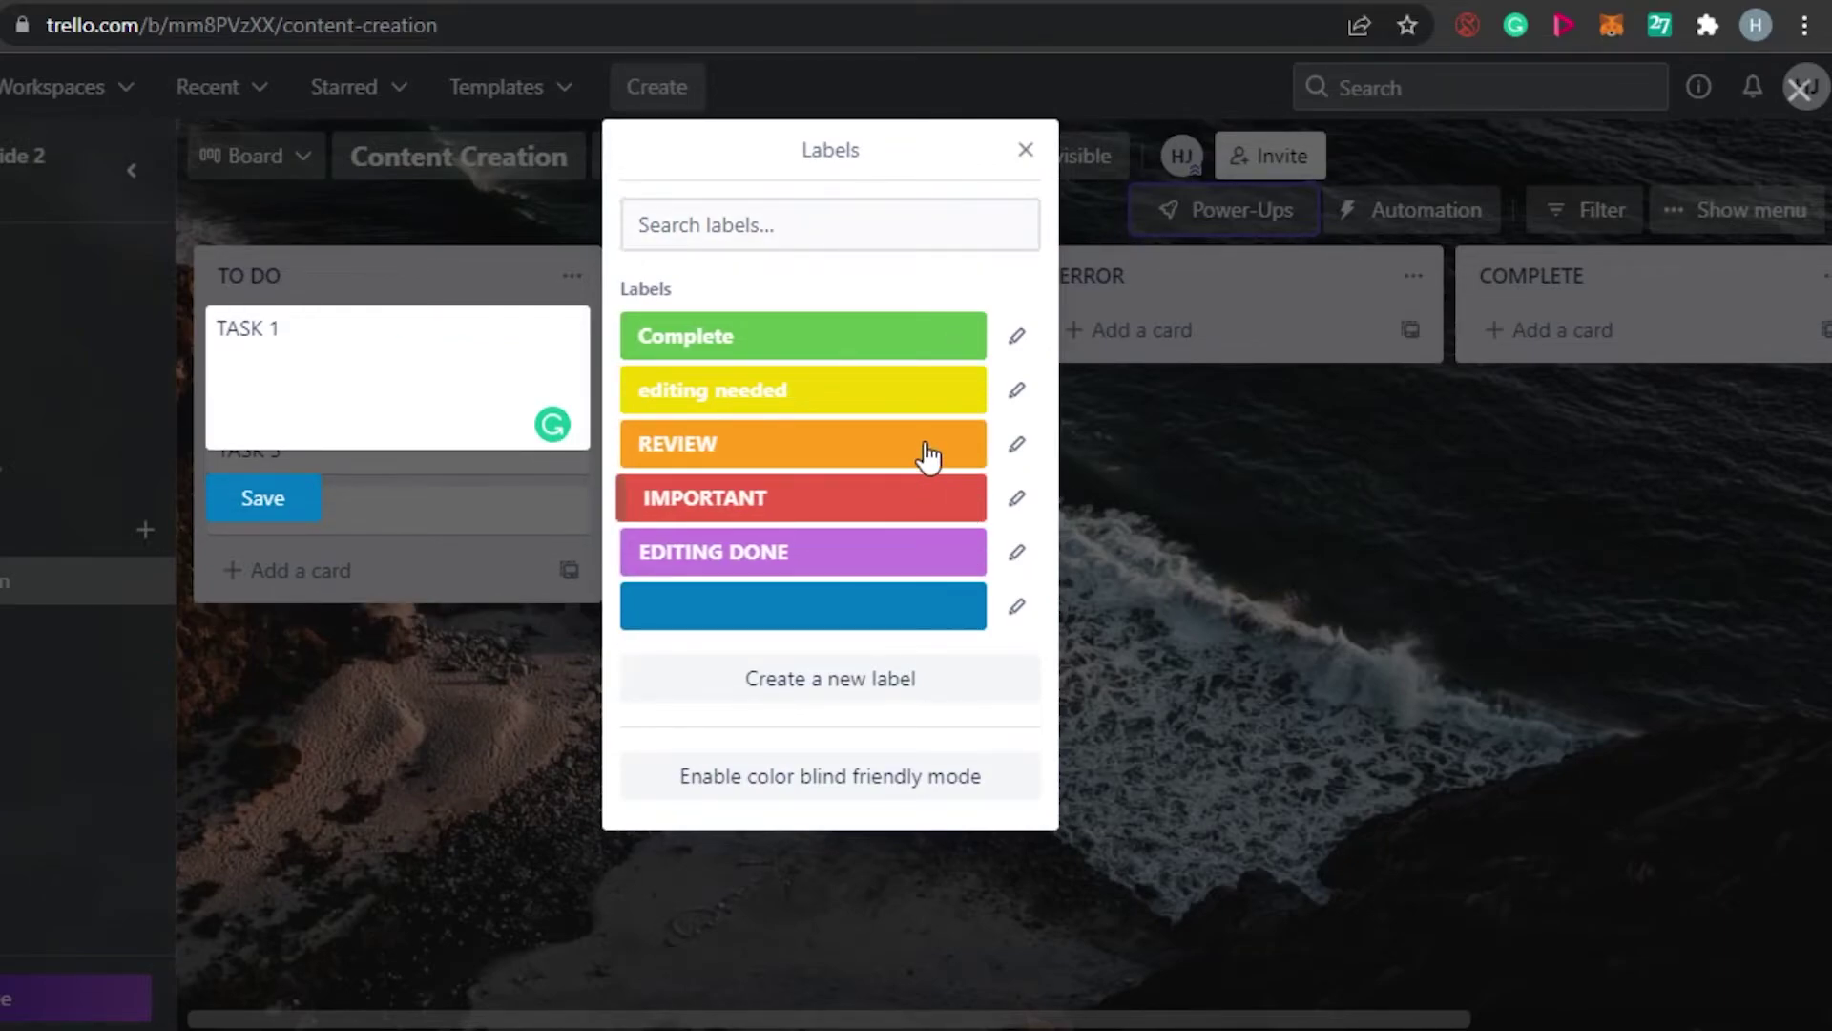
left_click(949, 399)
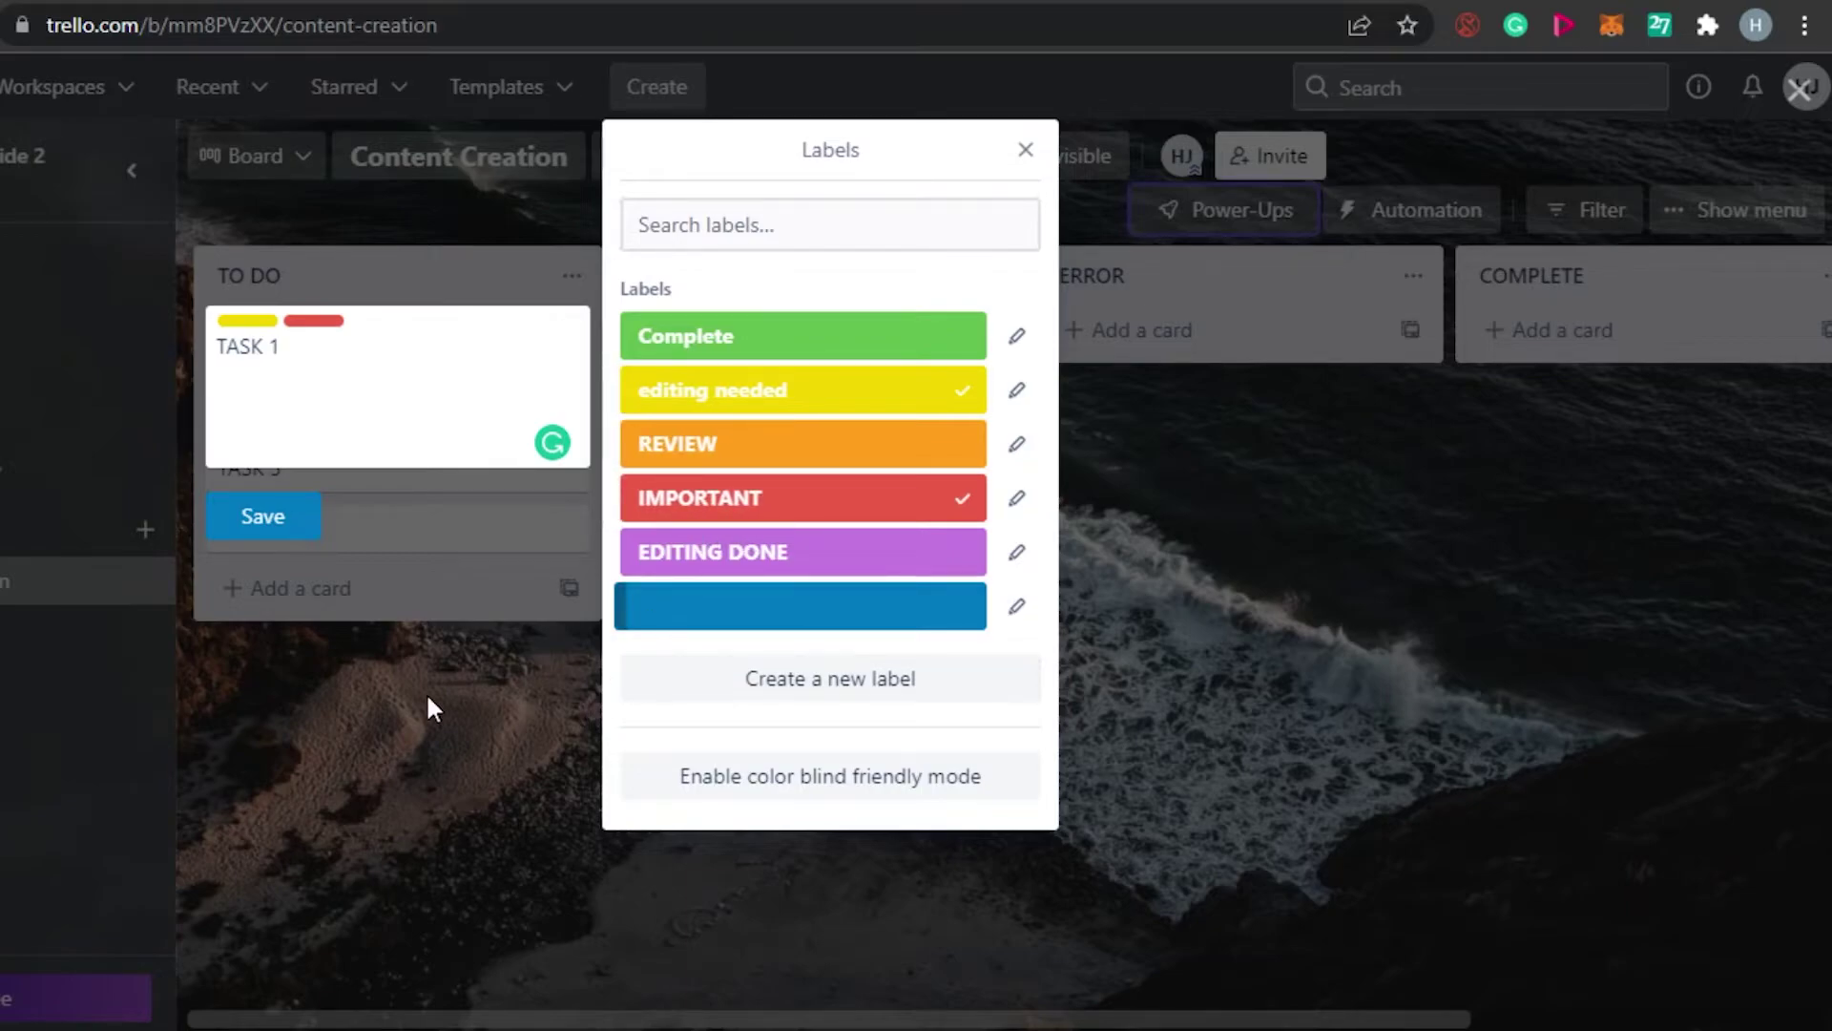
left_click(256, 518)
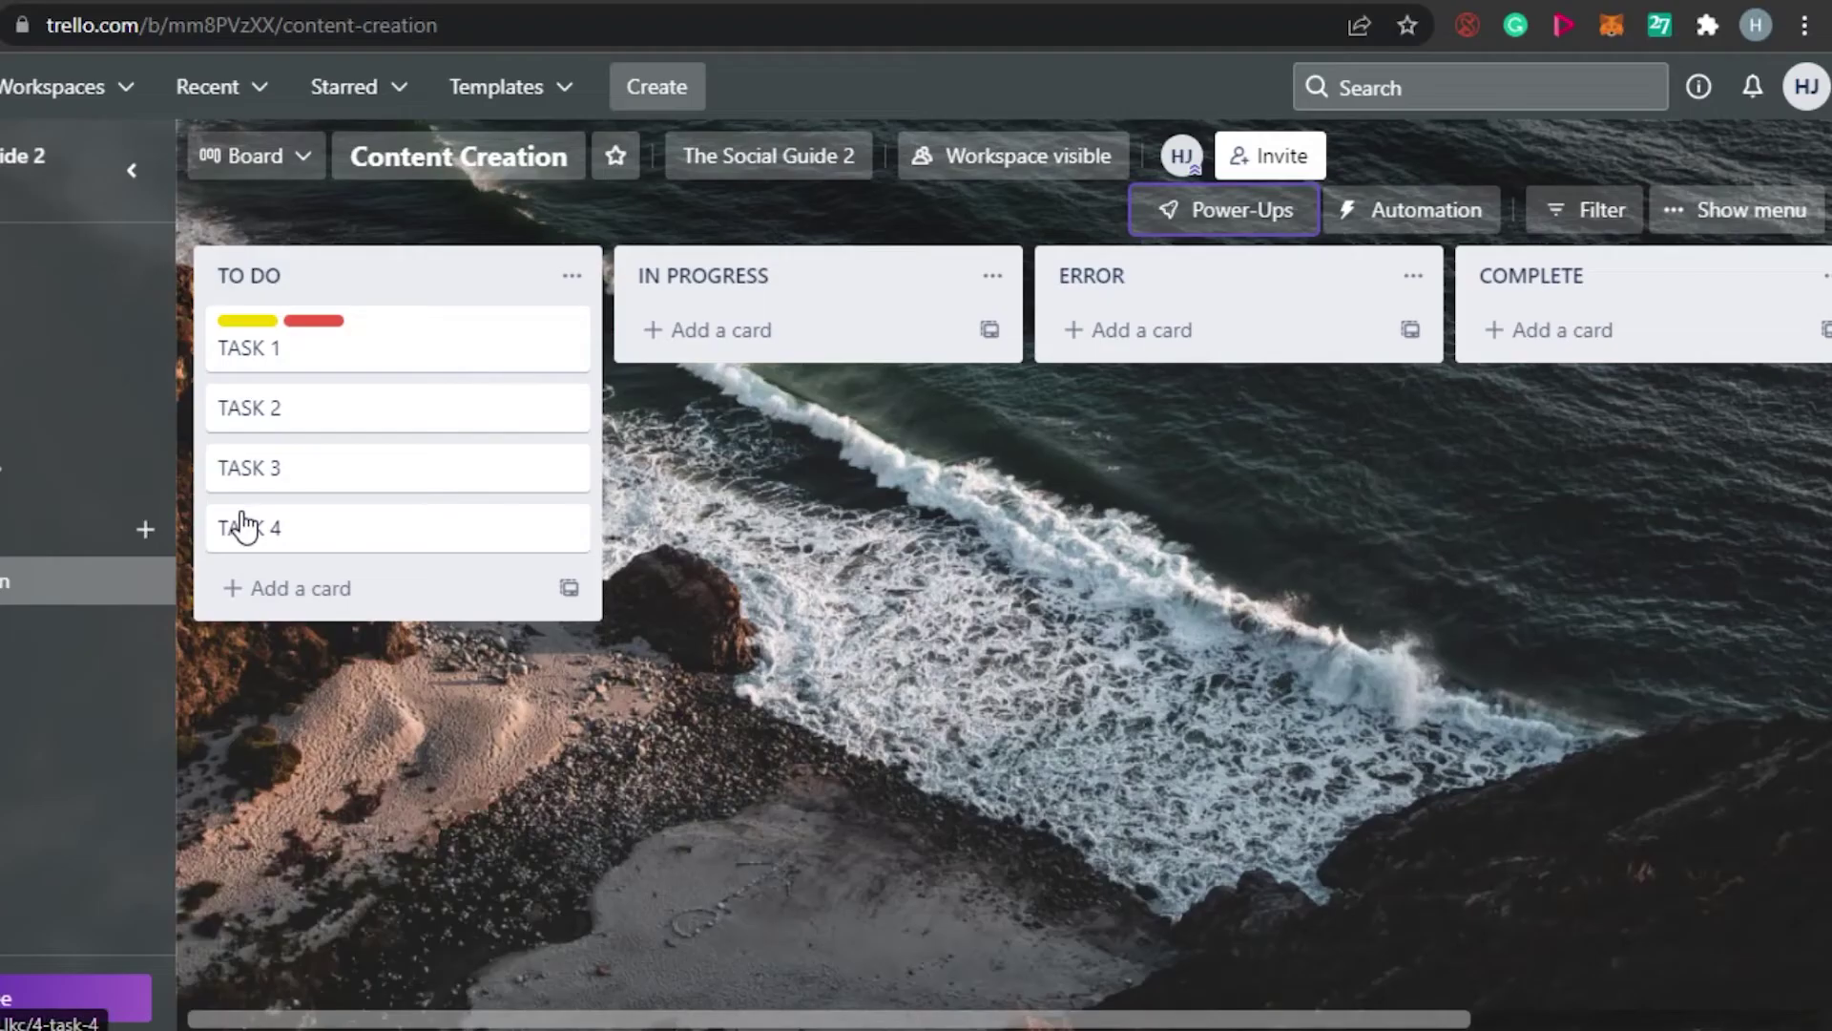
Step: Open the TASK 1 card and set its cover to the Unsplash photo of orange canyon rocks with blue-green water
left_click(572, 332)
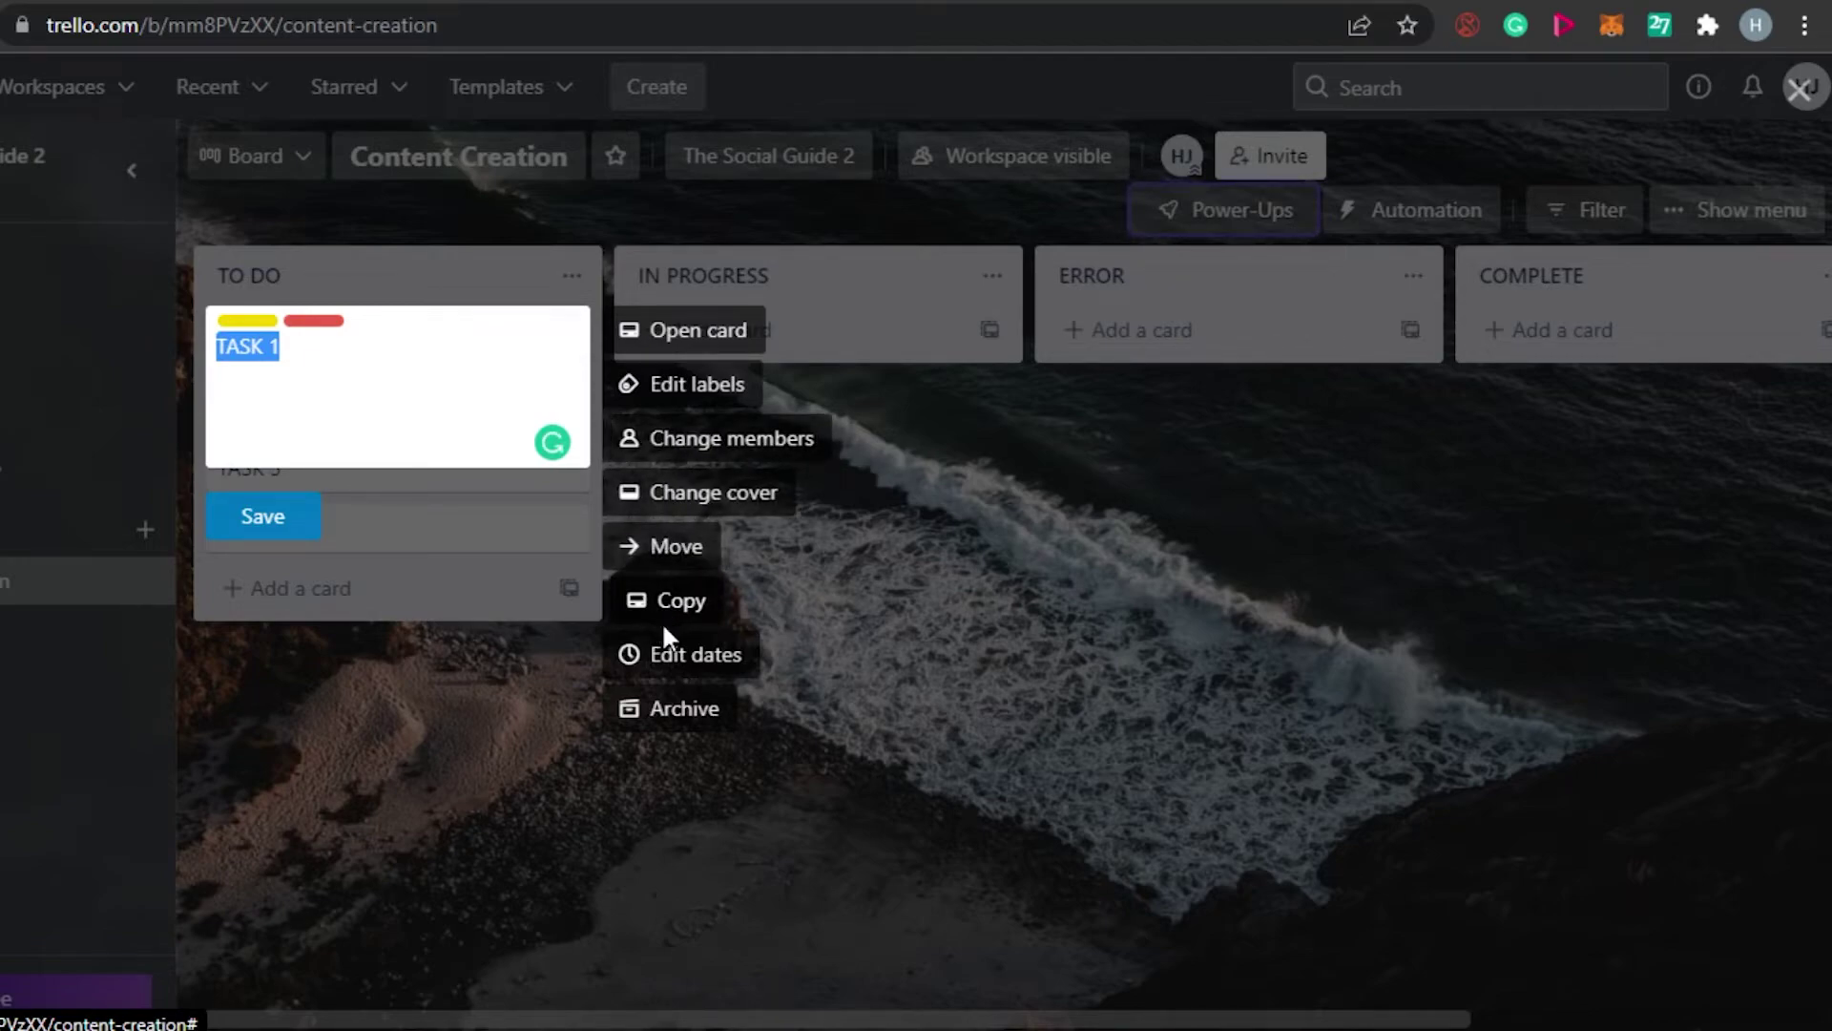
left_click(667, 334)
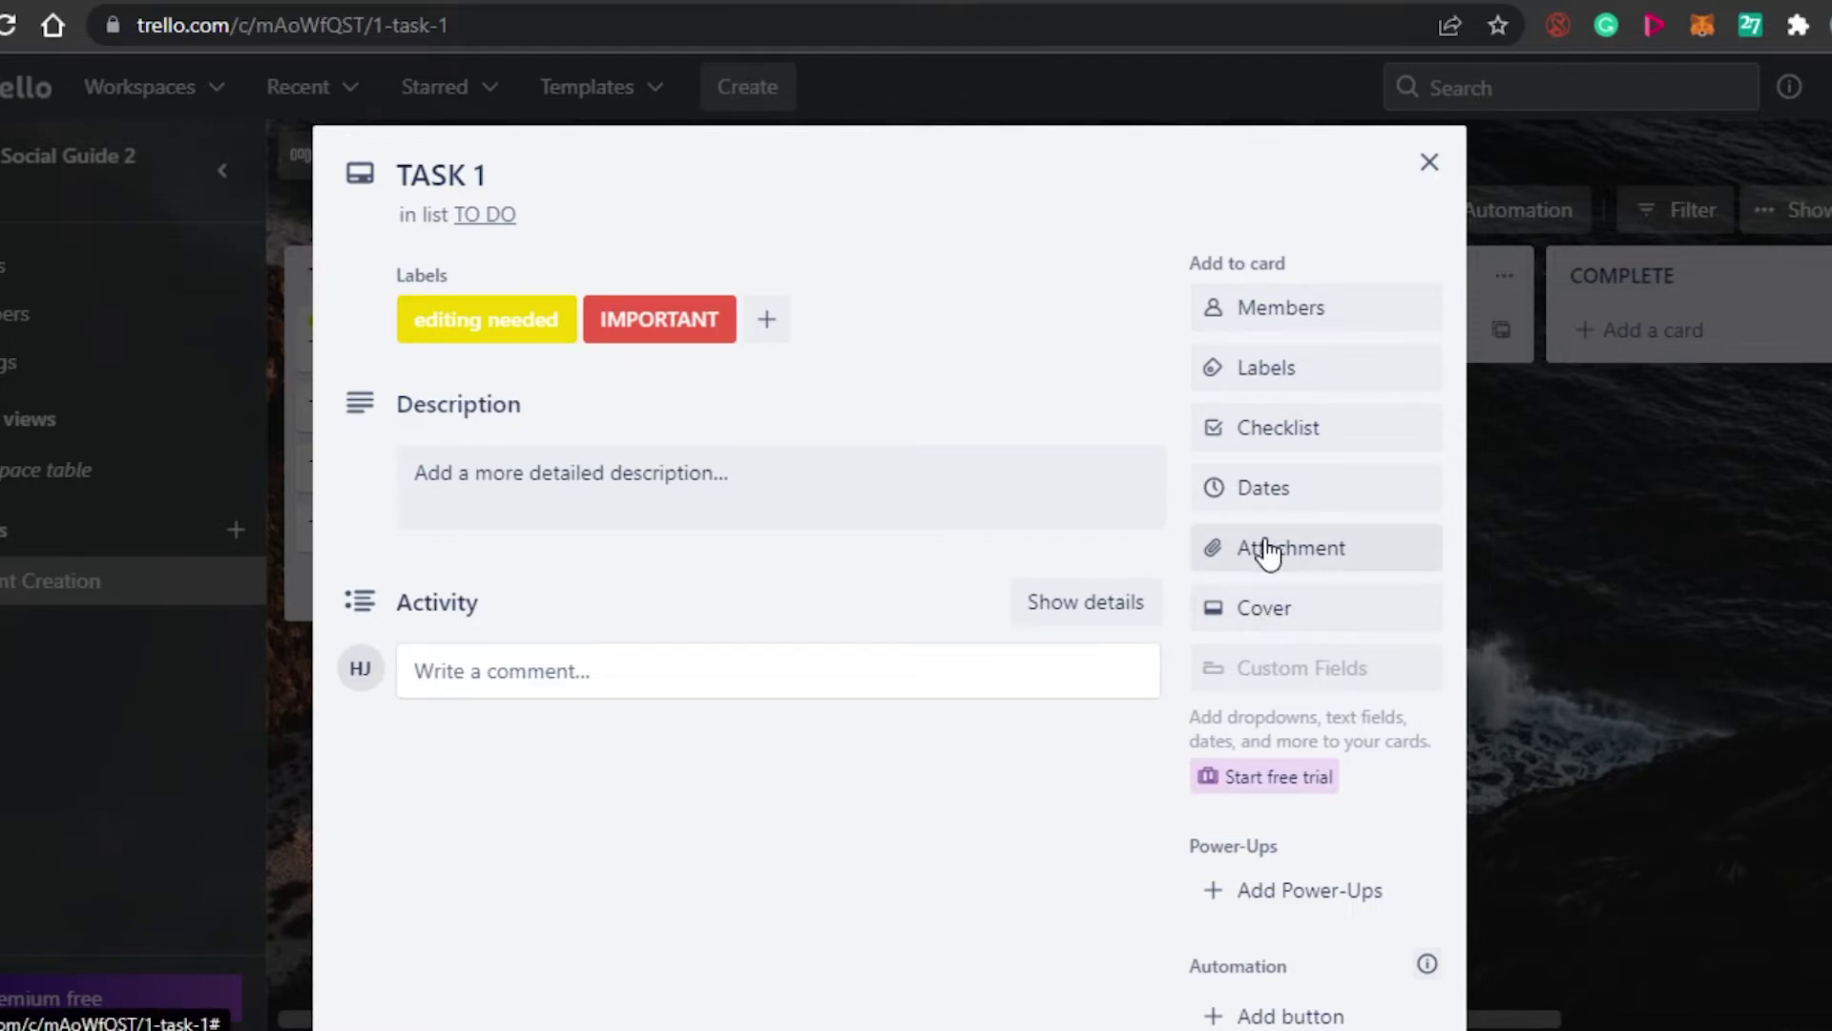
left_click(1244, 606)
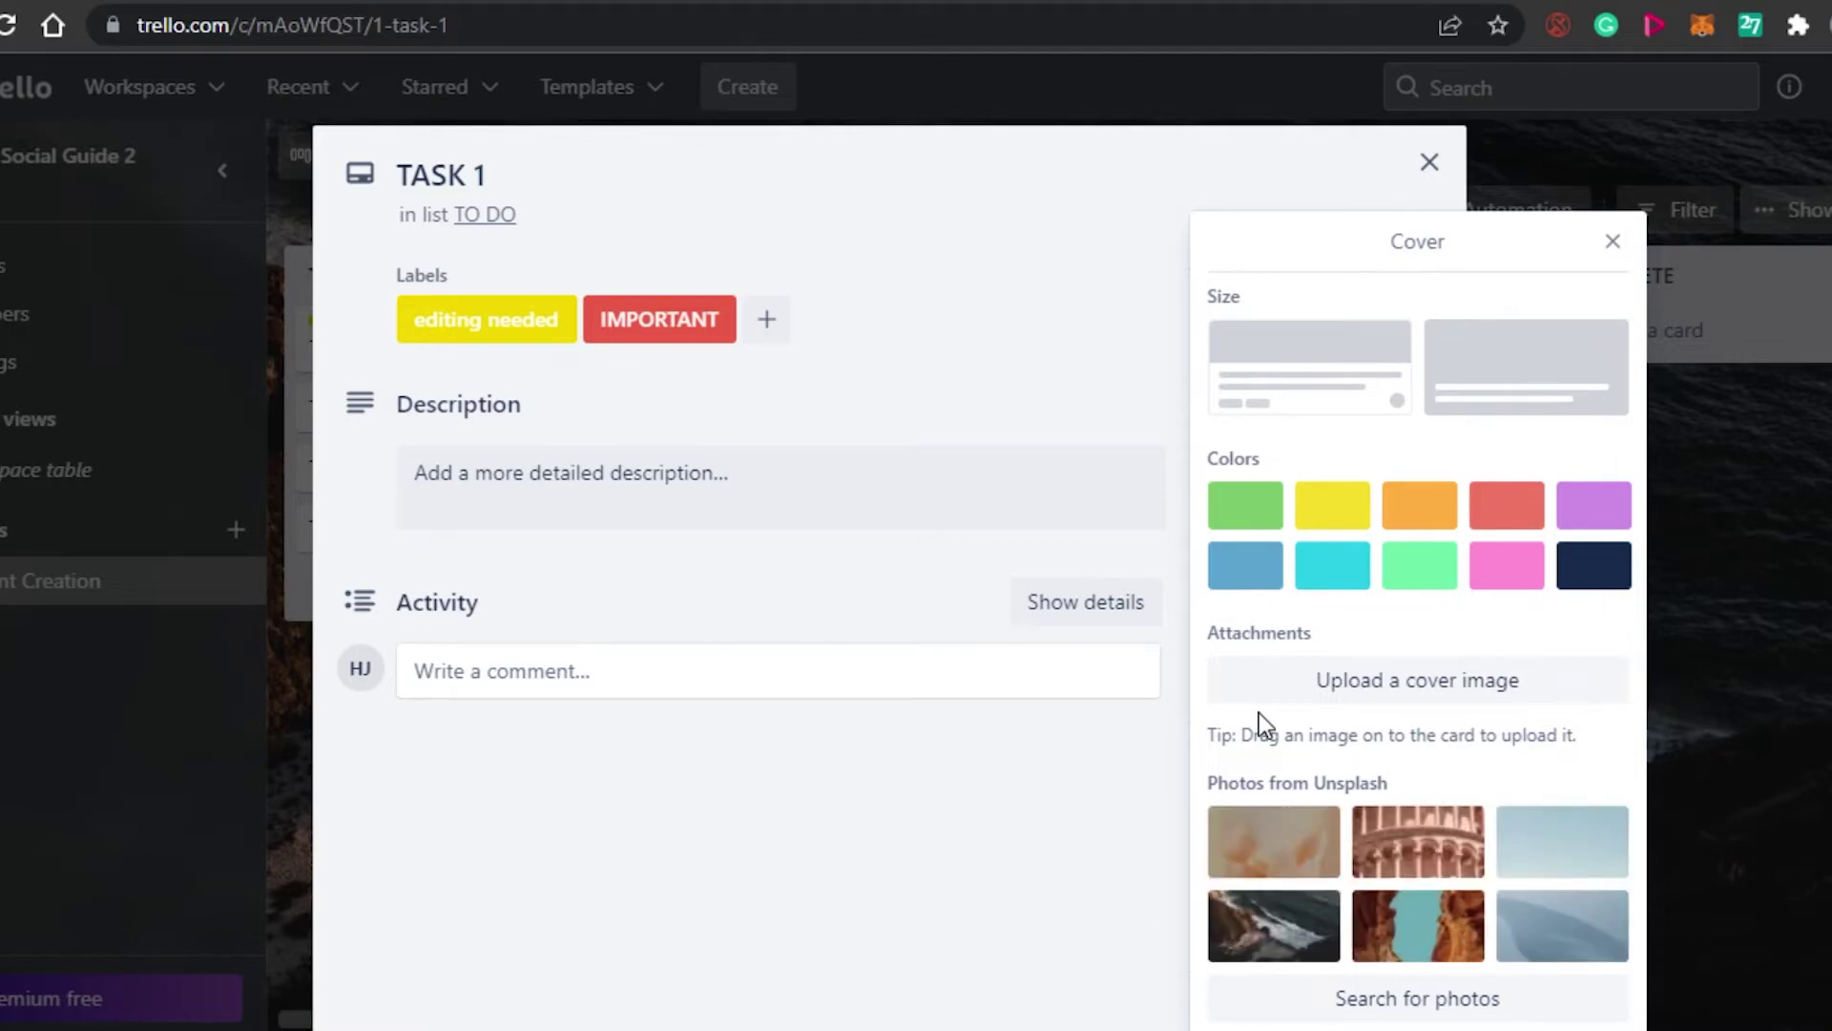
left_click(1421, 918)
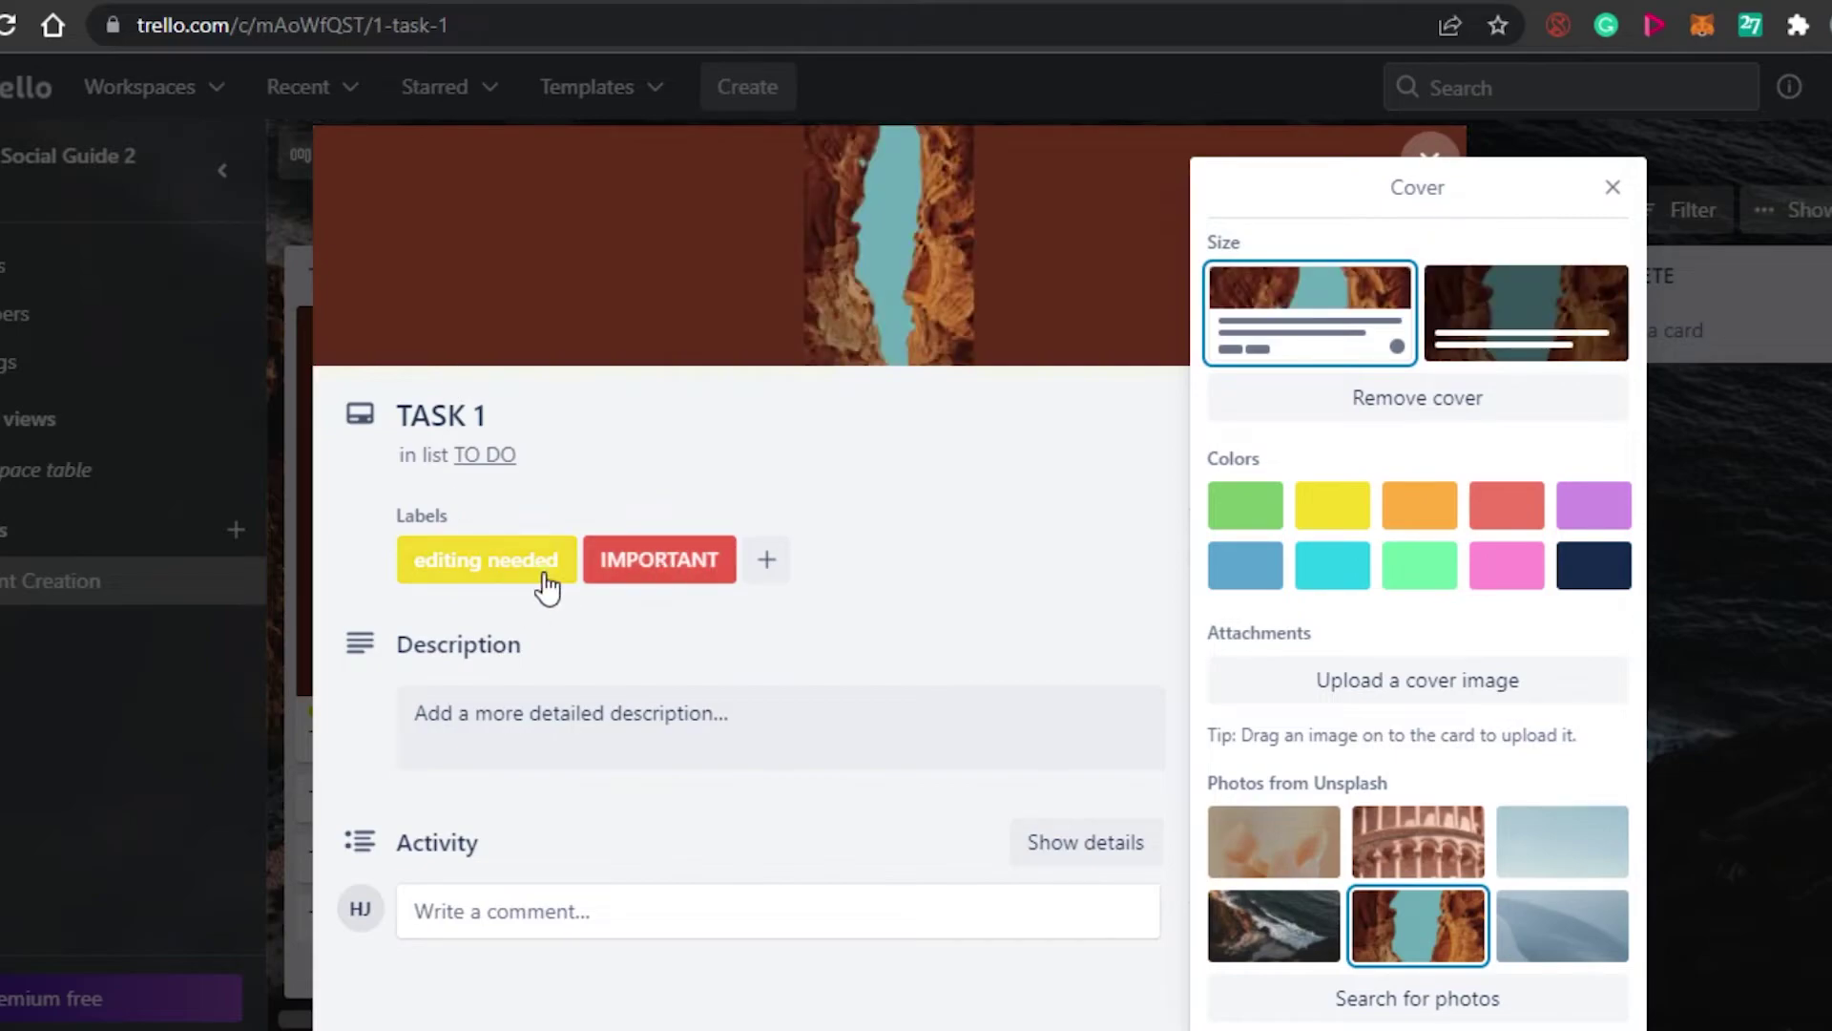
left_click(1022, 596)
Step: Enter "KEEP THE POINTS IN MIND." as the description of TASK 1
left_click(631, 716)
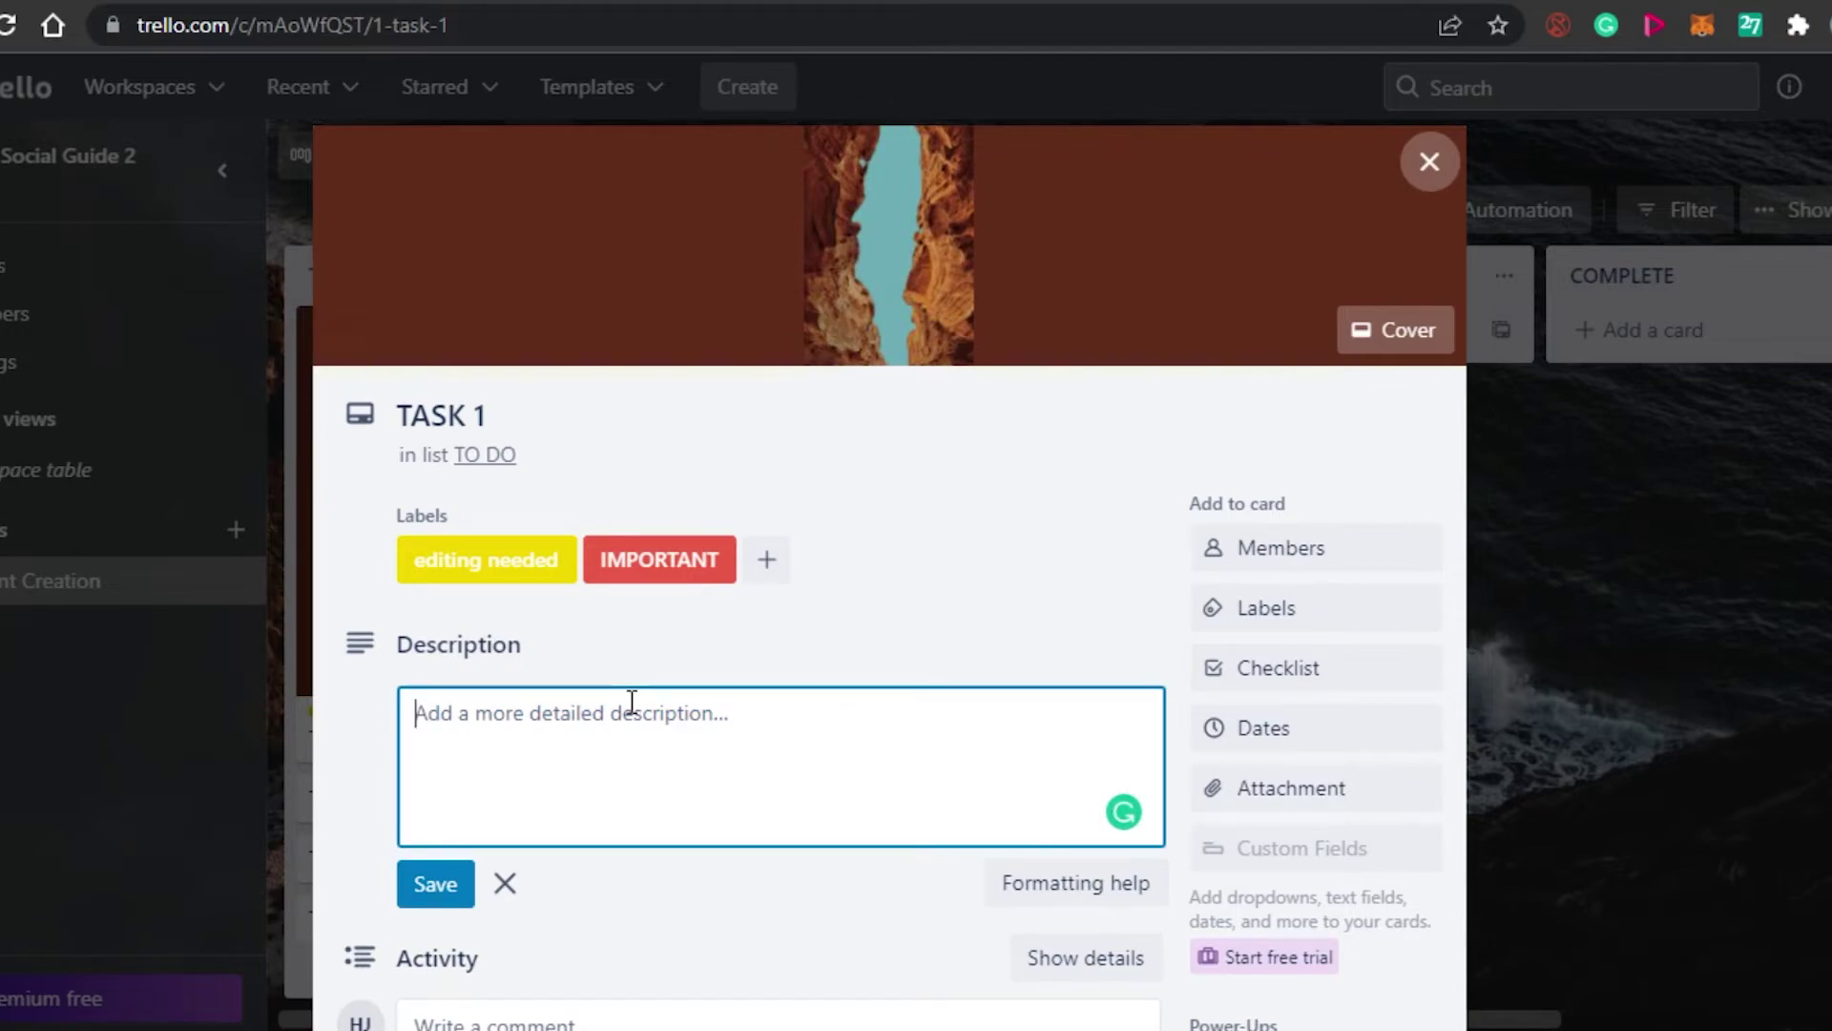
type("K")
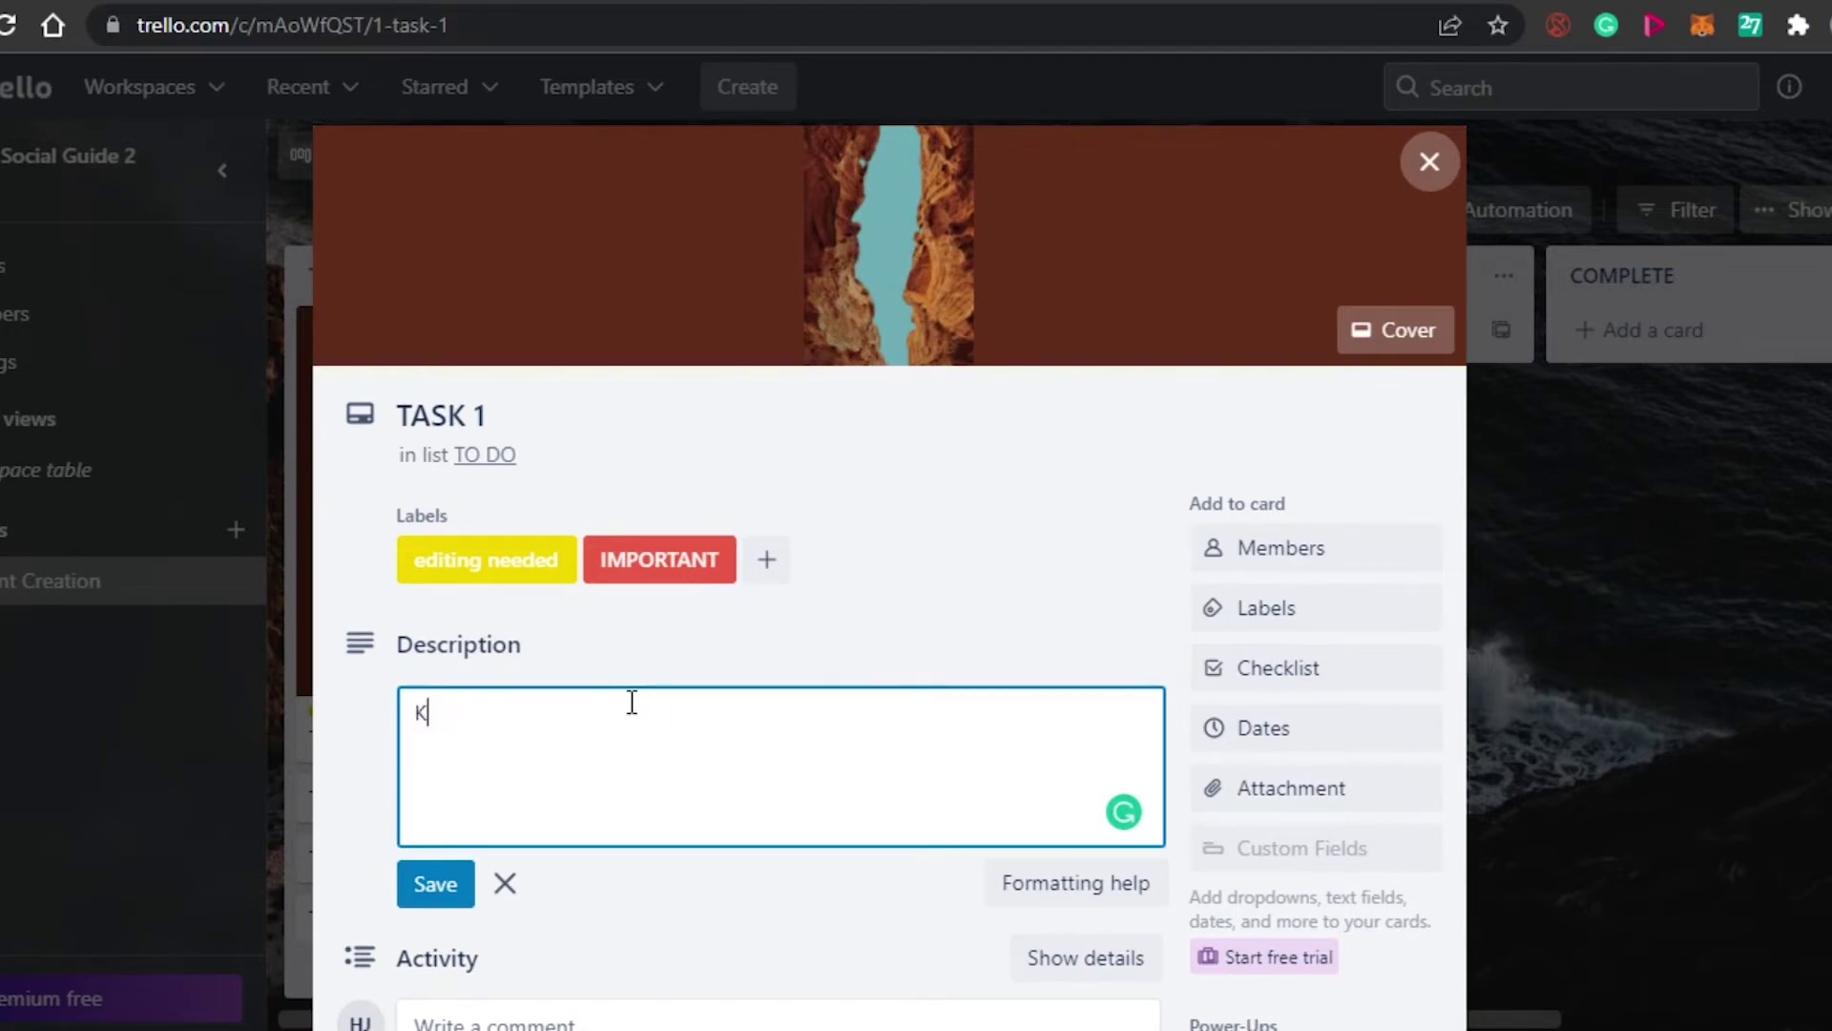
type("EEP THE POINTS IN MIND.")
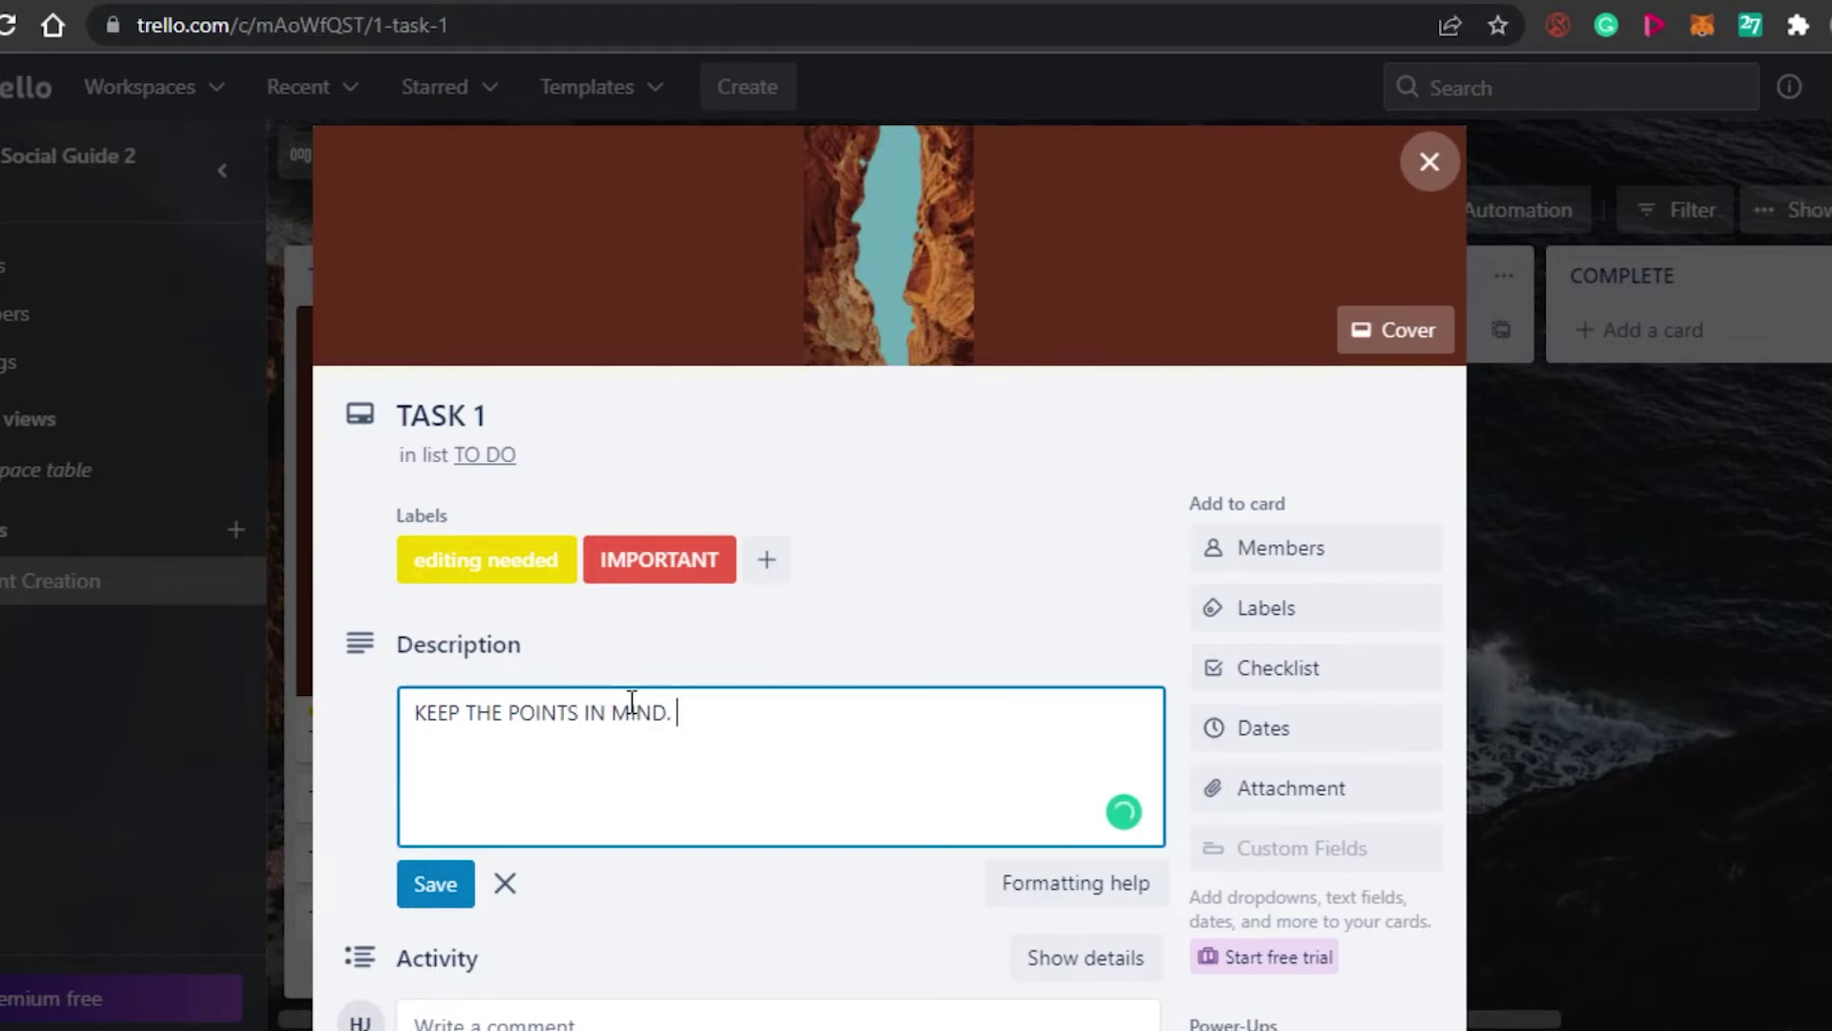
Step: Set the due date of TASK 1 to 02/18/2022 and save it
left_click(1281, 731)
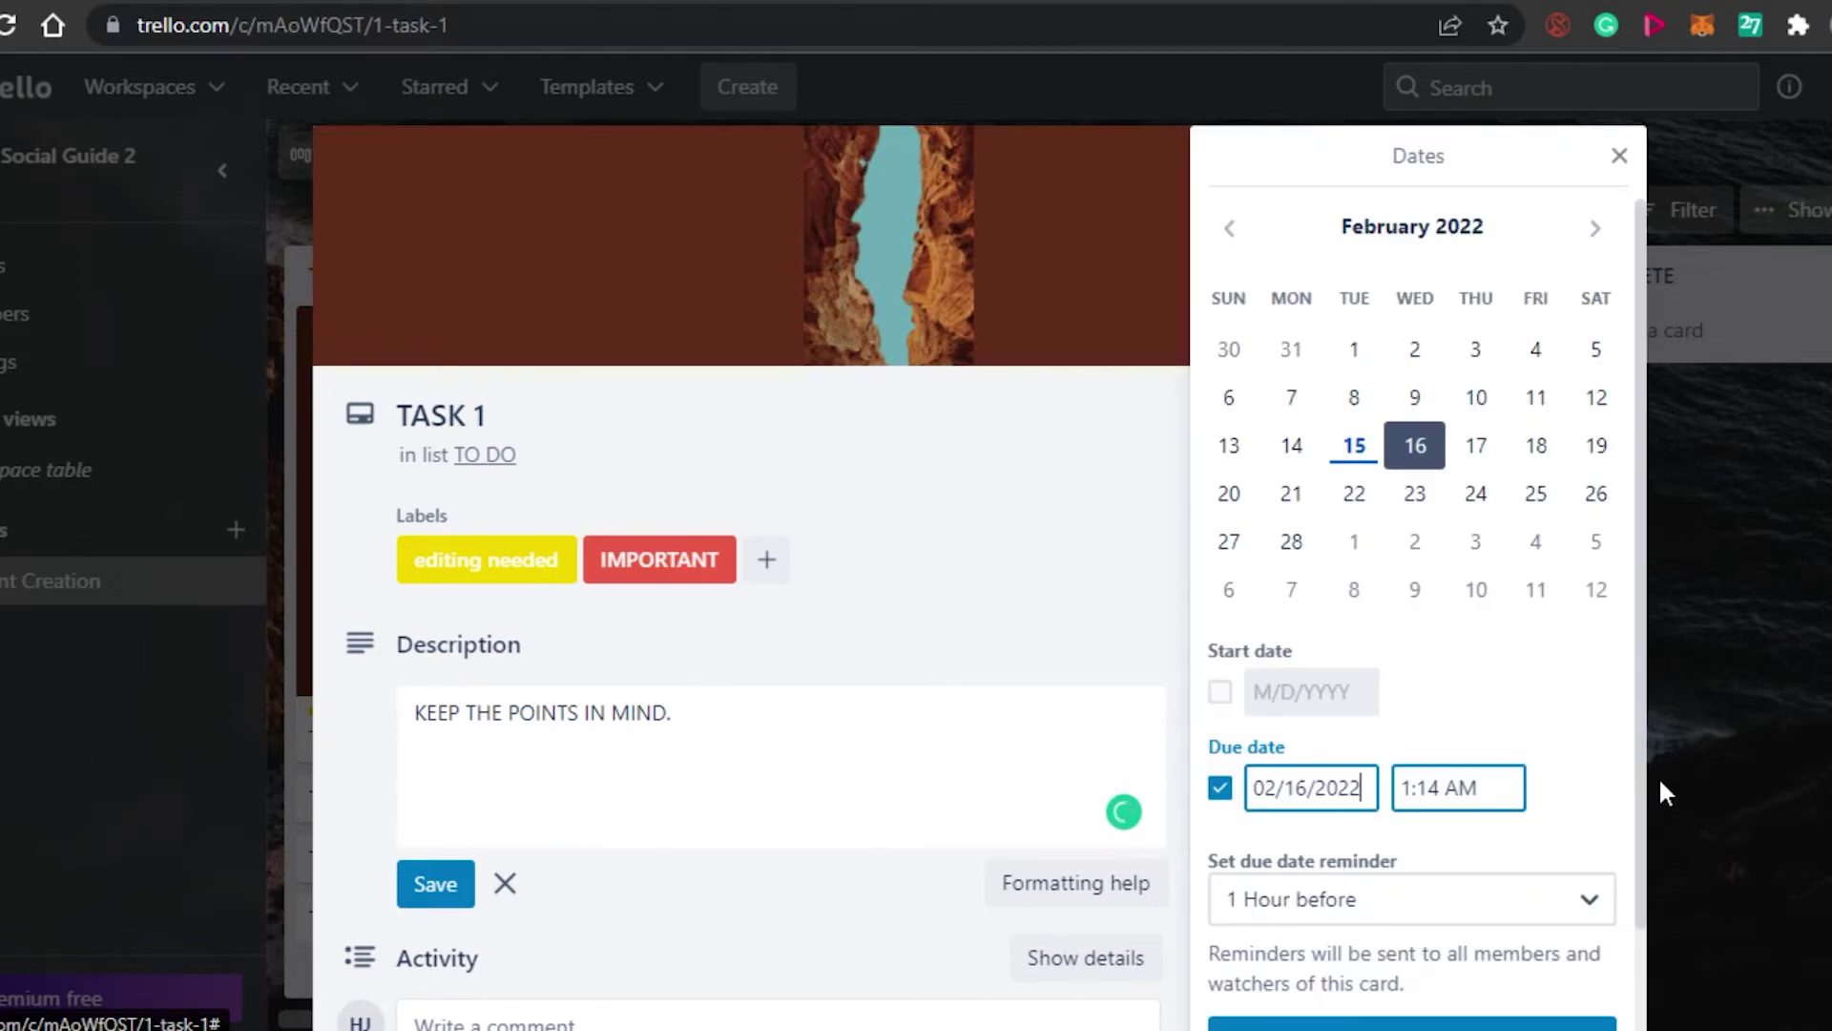
left_click(1541, 454)
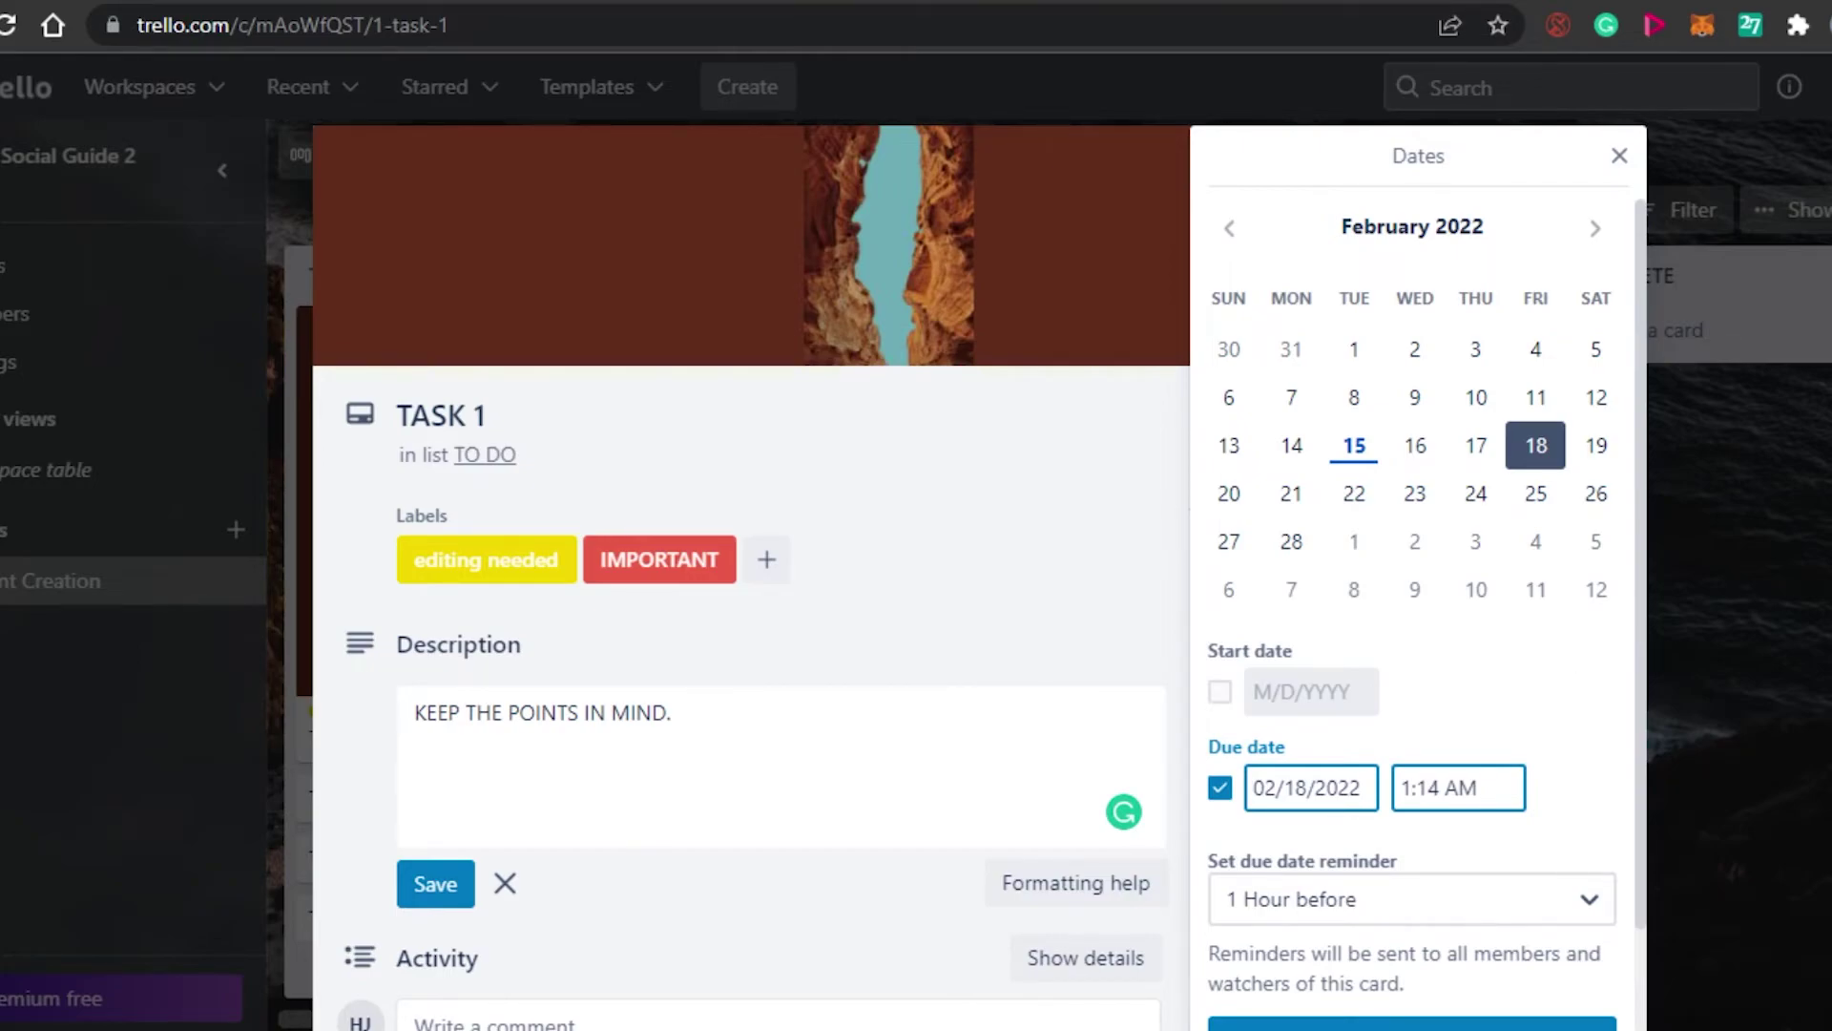
scroll(1652, 318, "down", 5)
scroll(1641, 531, "down", 1)
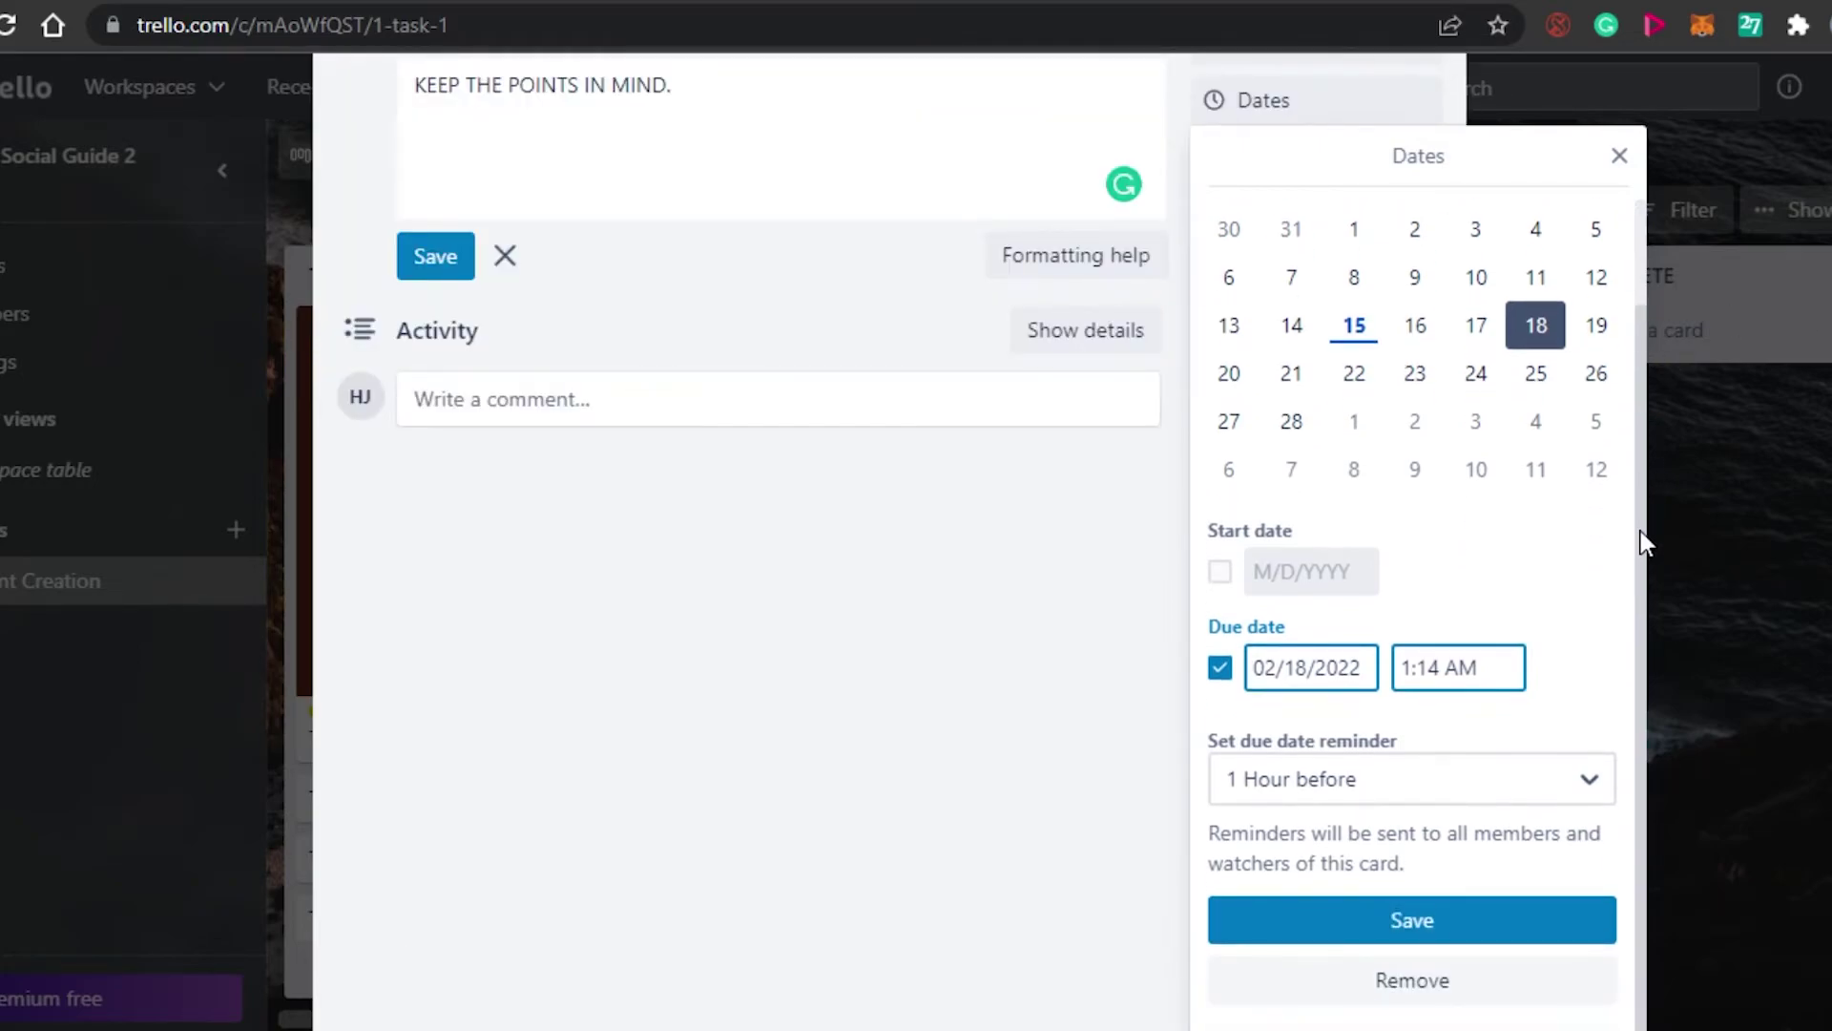
left_click(1418, 913)
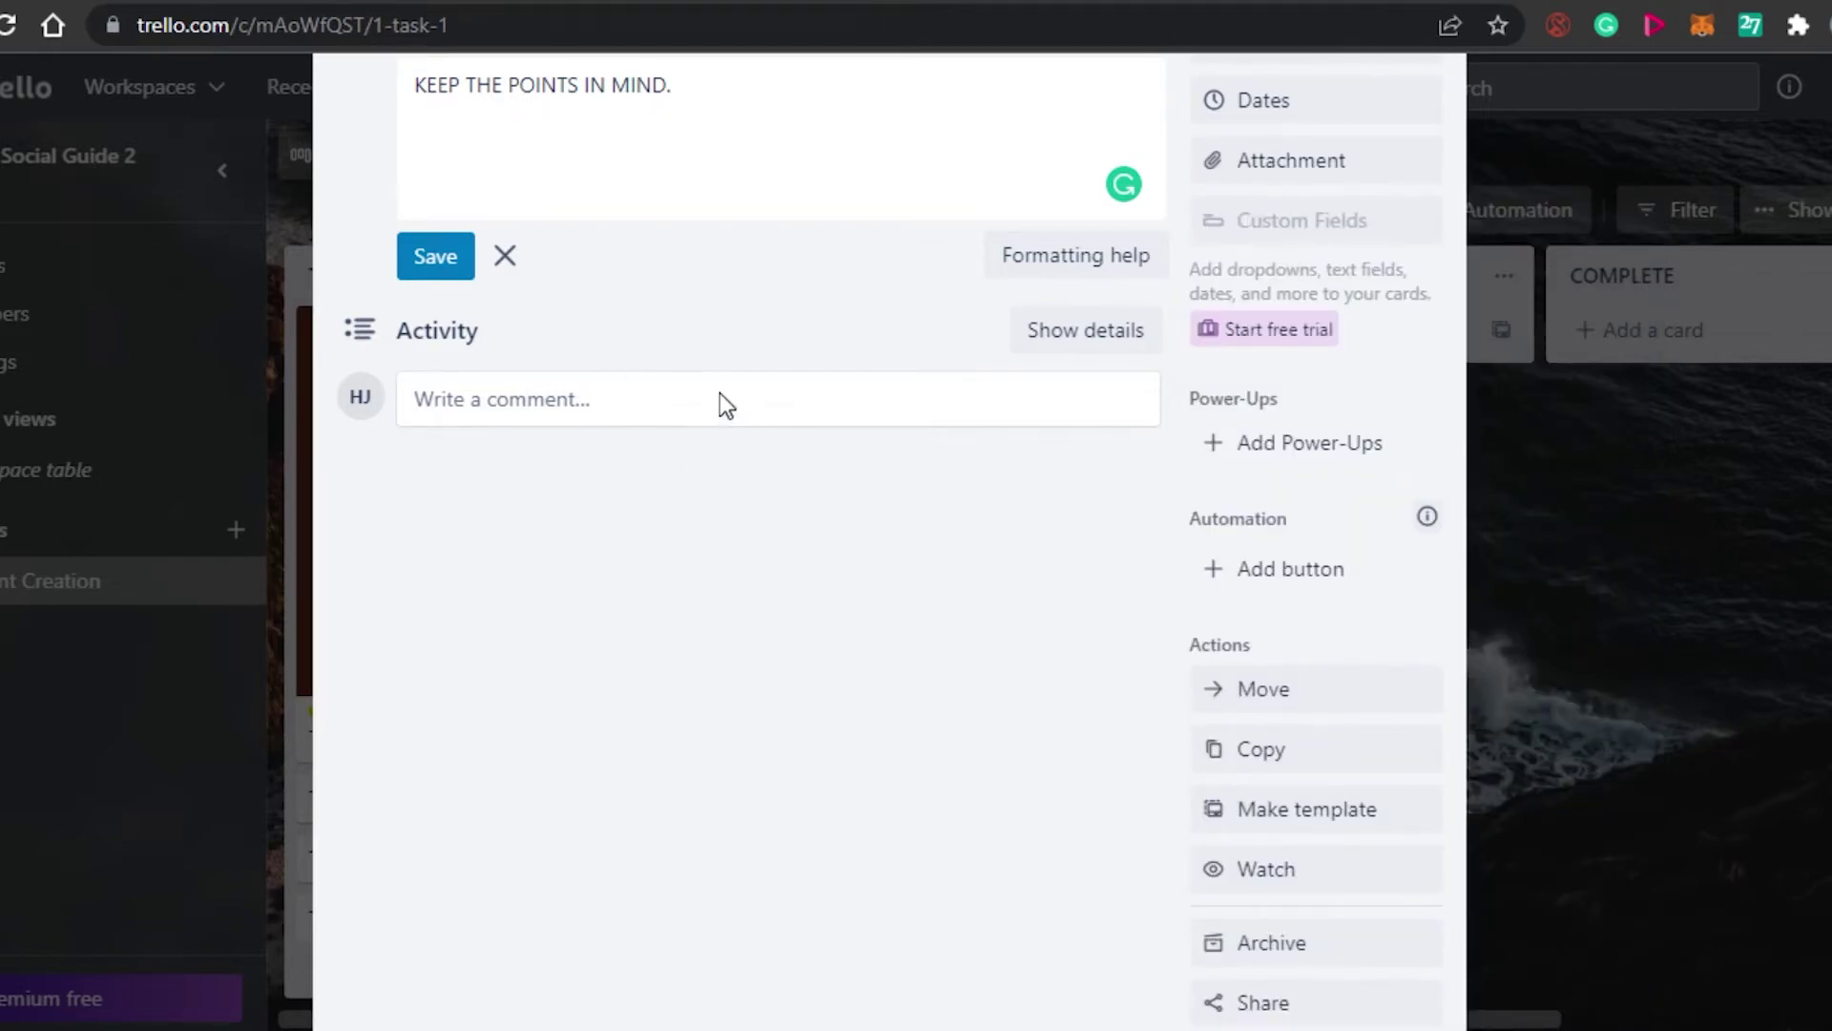
Step: Finish editing the description of TASK 1 and close the card
scroll(1442, 148, "up", 5)
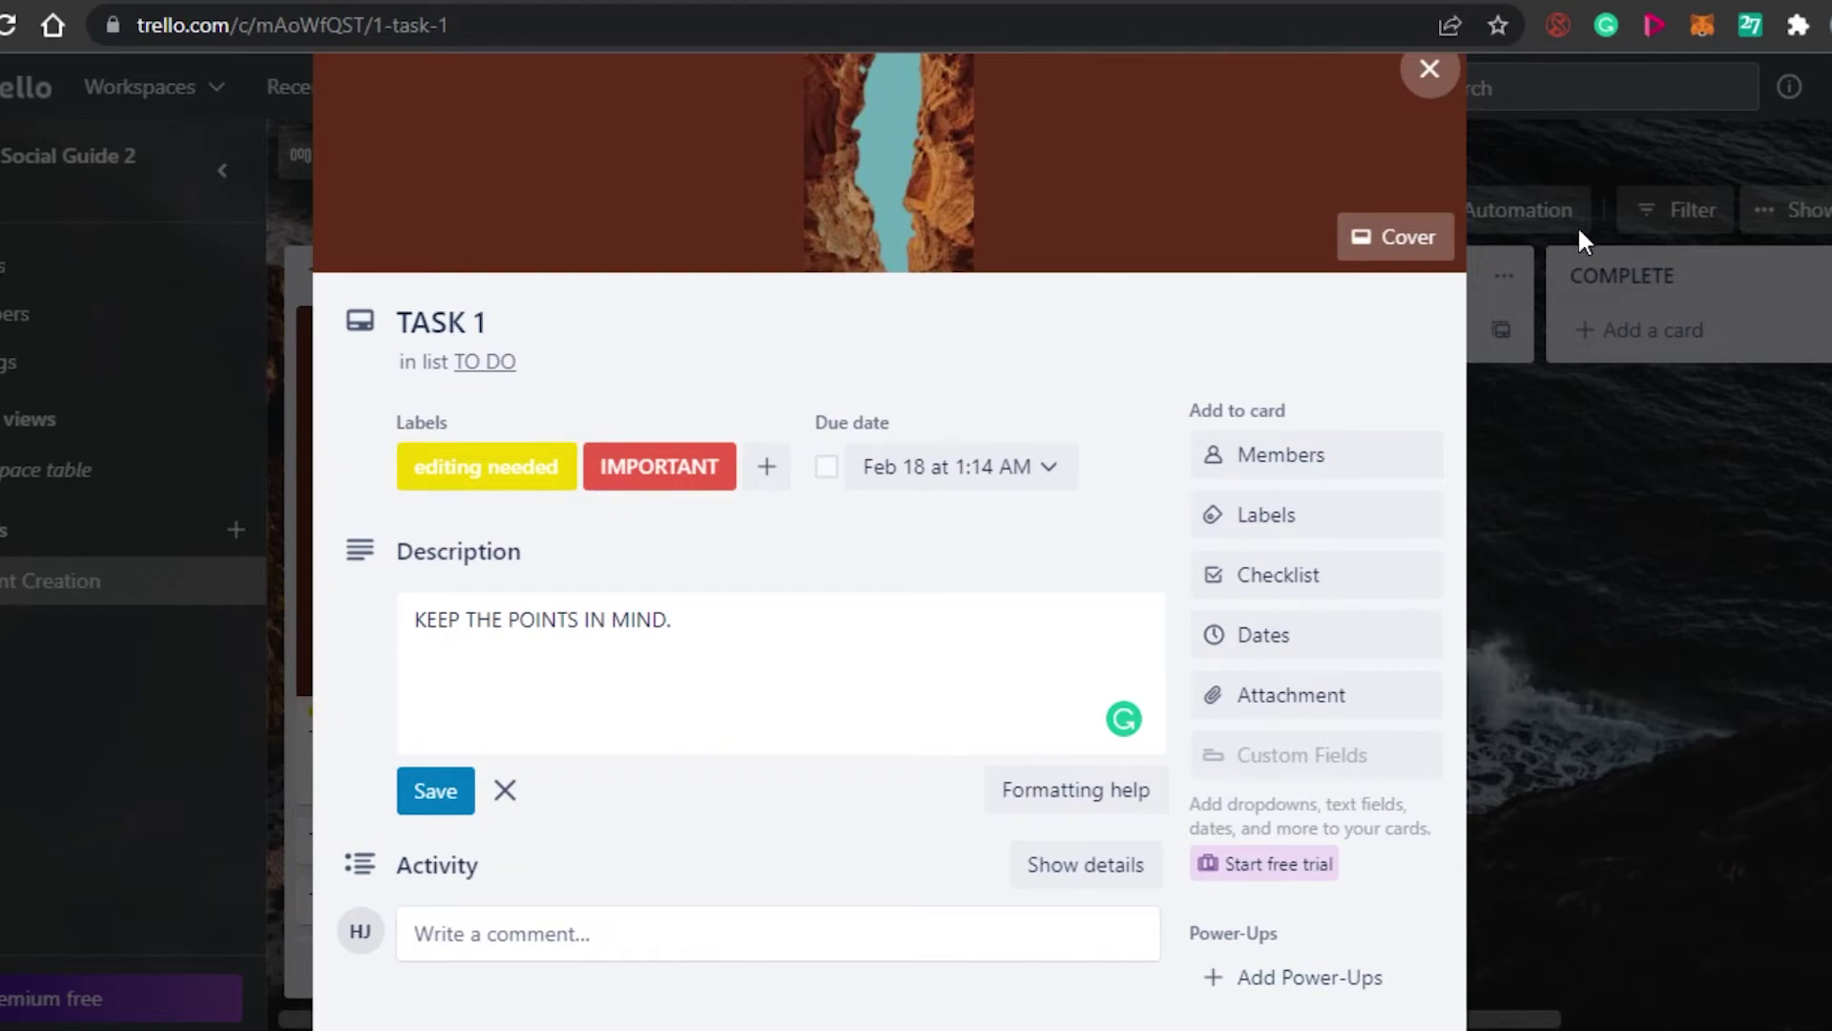
key("Escape")
scroll(1482, 261, "up", 1)
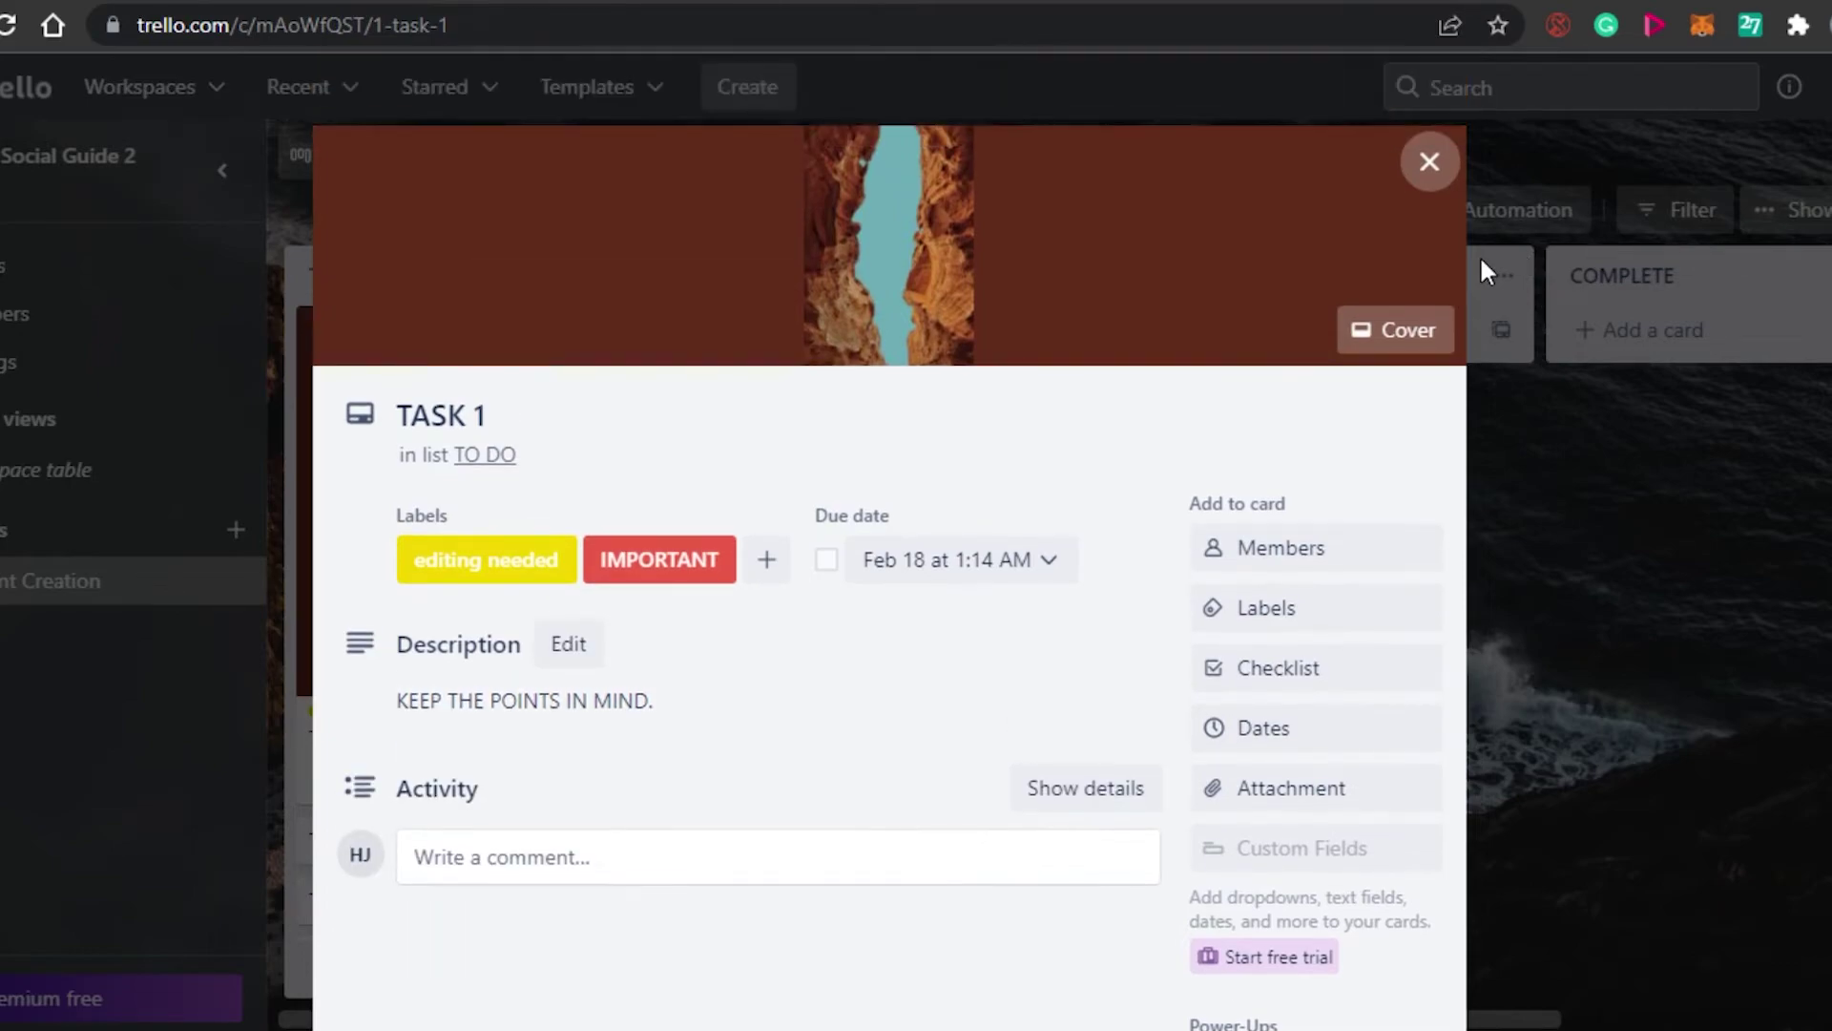
left_click(1431, 164)
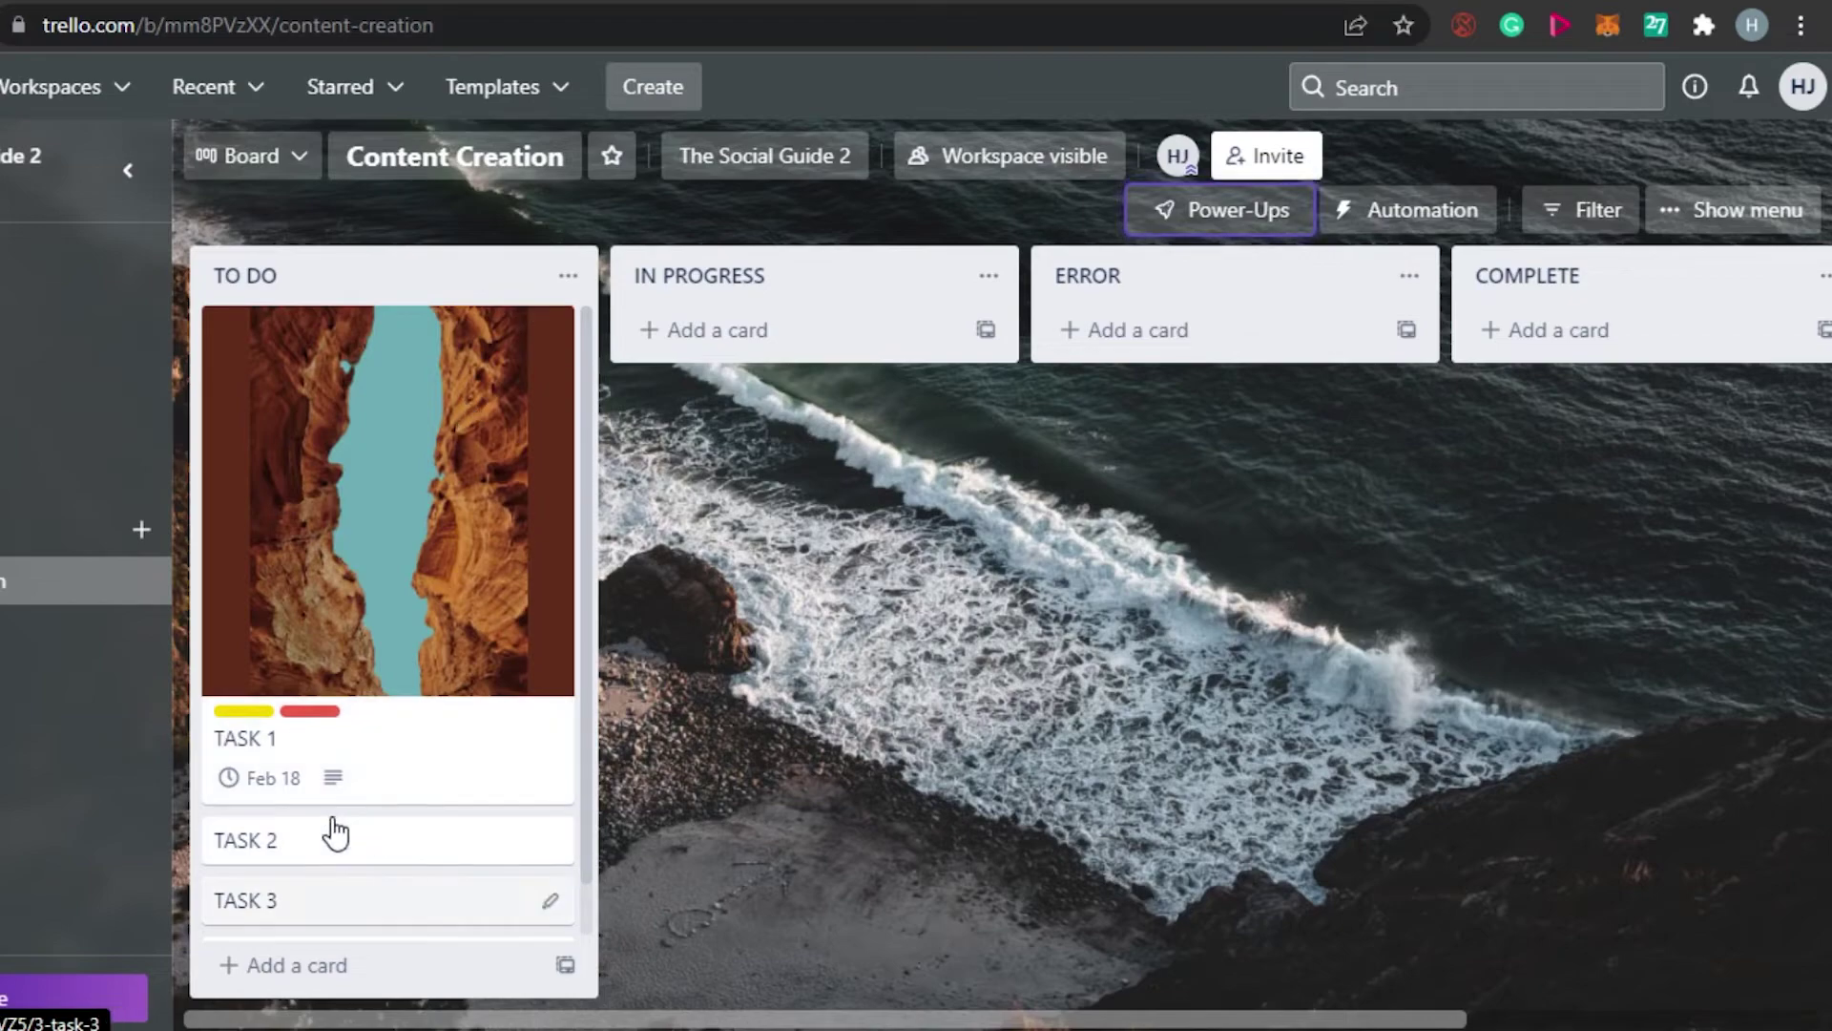
Step: Move TASK 2 and TASK 1 from the TO DO list to the IN PROGRESS list
scroll(225, 347, "down", 2)
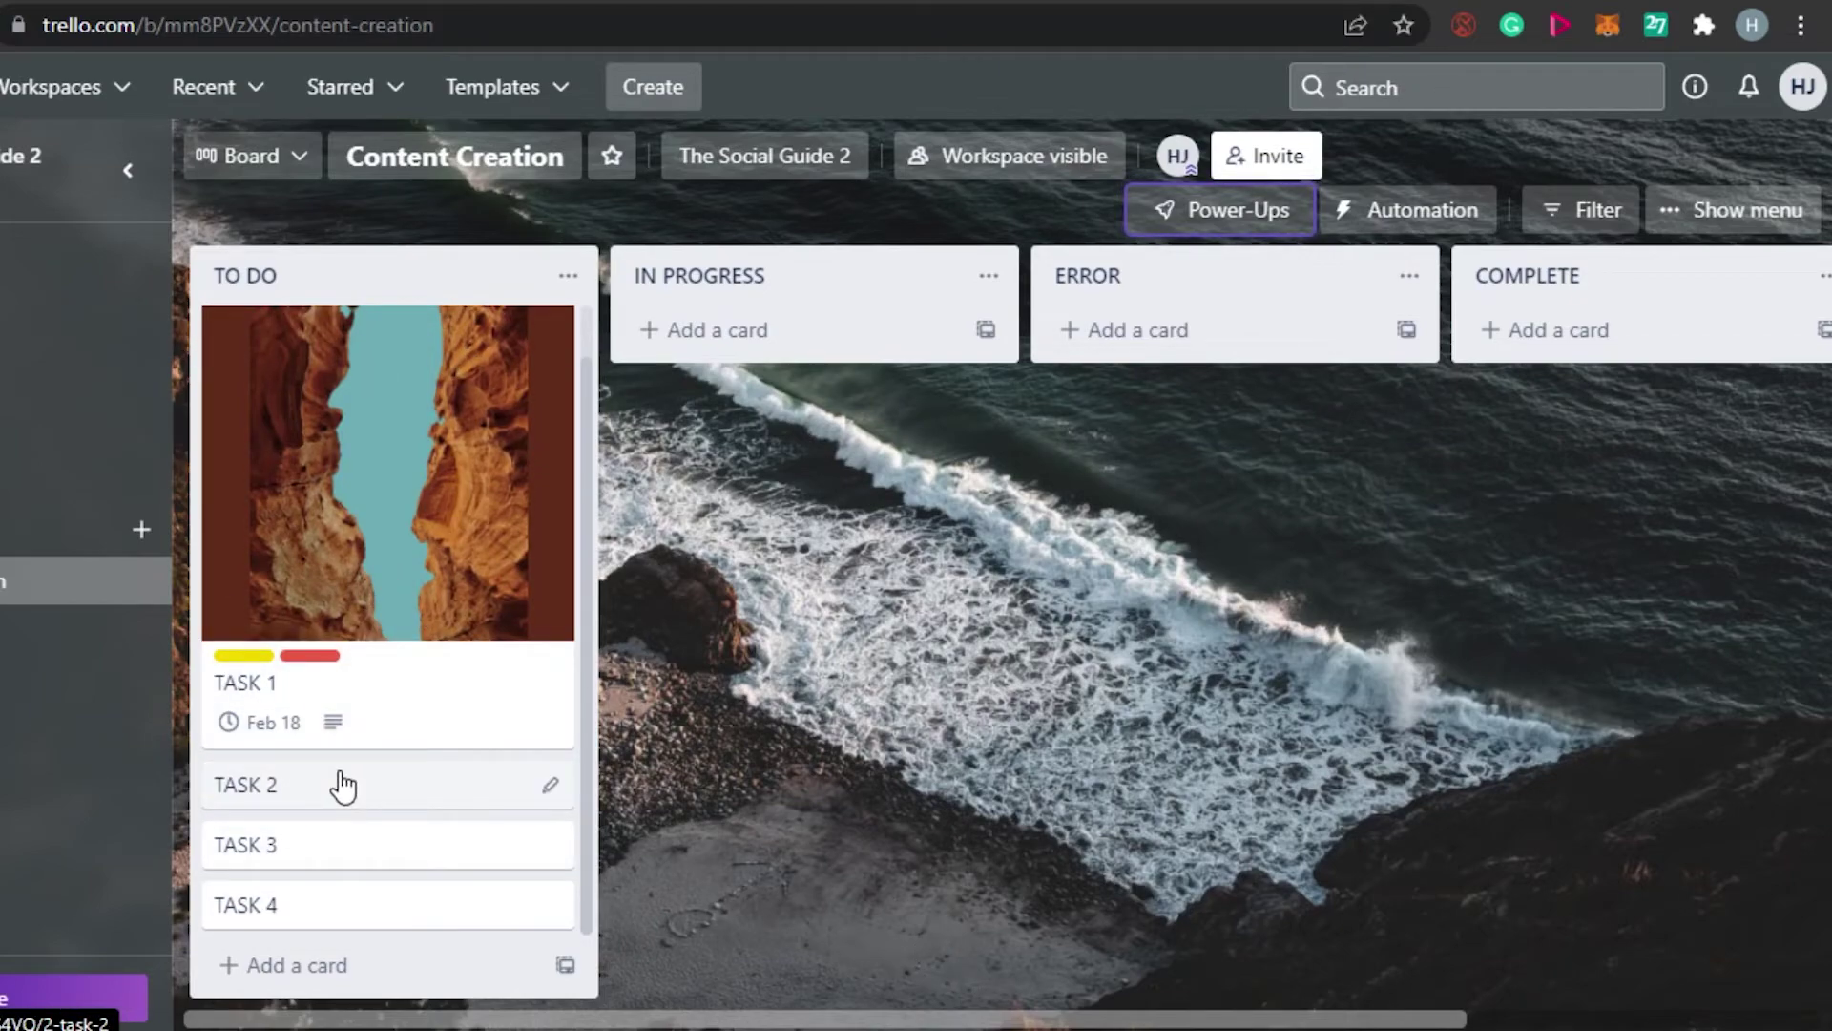
left_click_drag(336, 785, 770, 361)
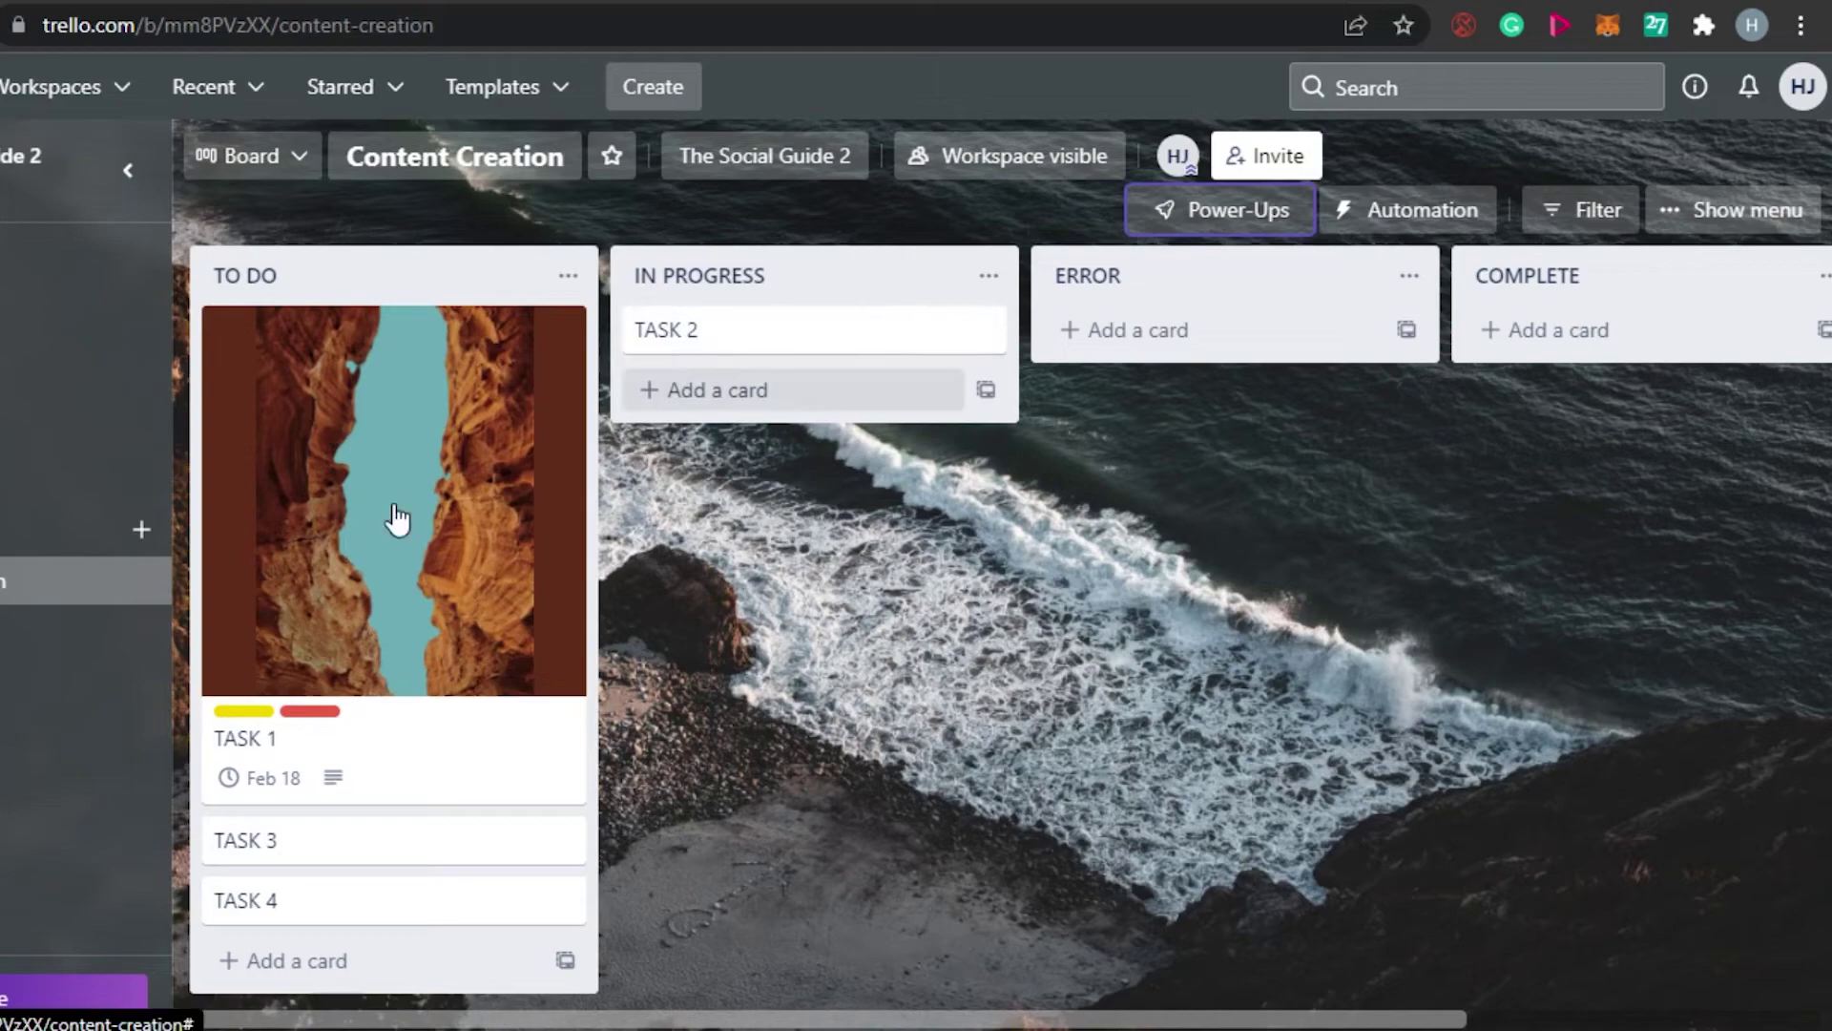
left_click_drag(256, 489, 655, 569)
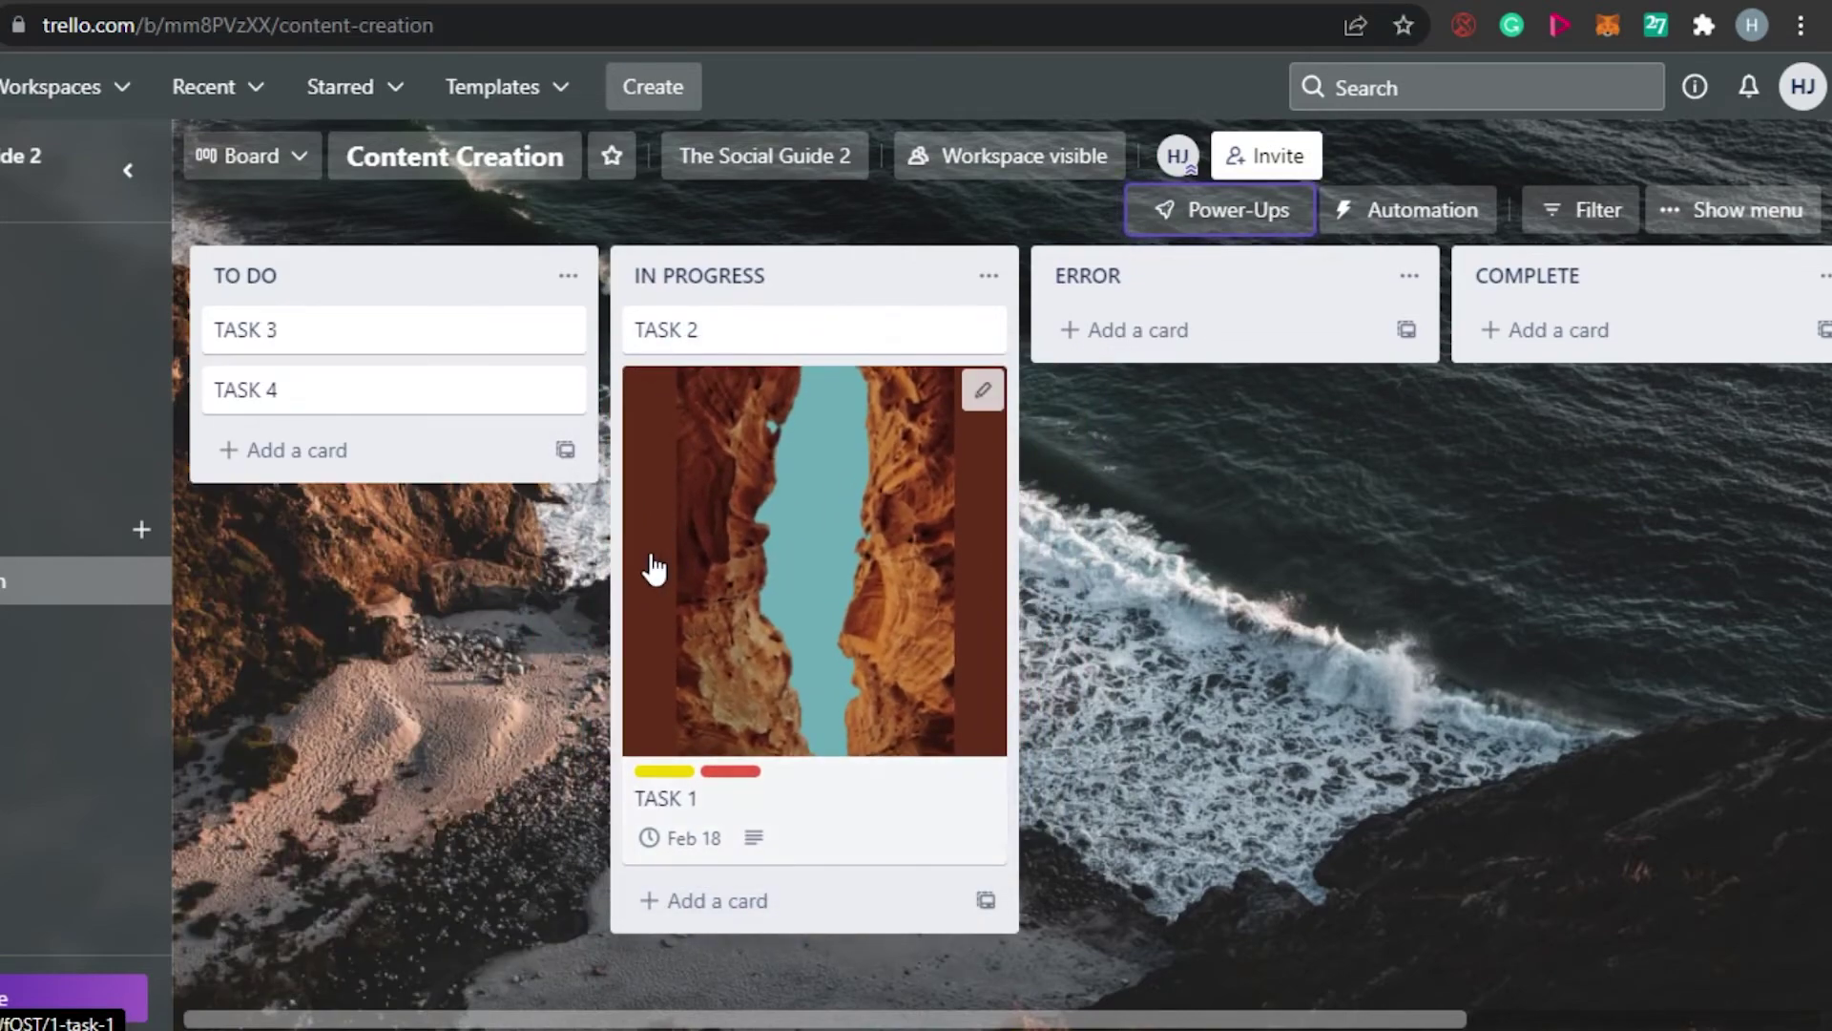
Step: Move TASK 4 to the ERROR list and TASK 2 to the COMPLETE list
left_click_drag(381, 409, 1186, 368)
left_click_drag(815, 646, 789, 499)
left_click_drag(773, 335, 1354, 348)
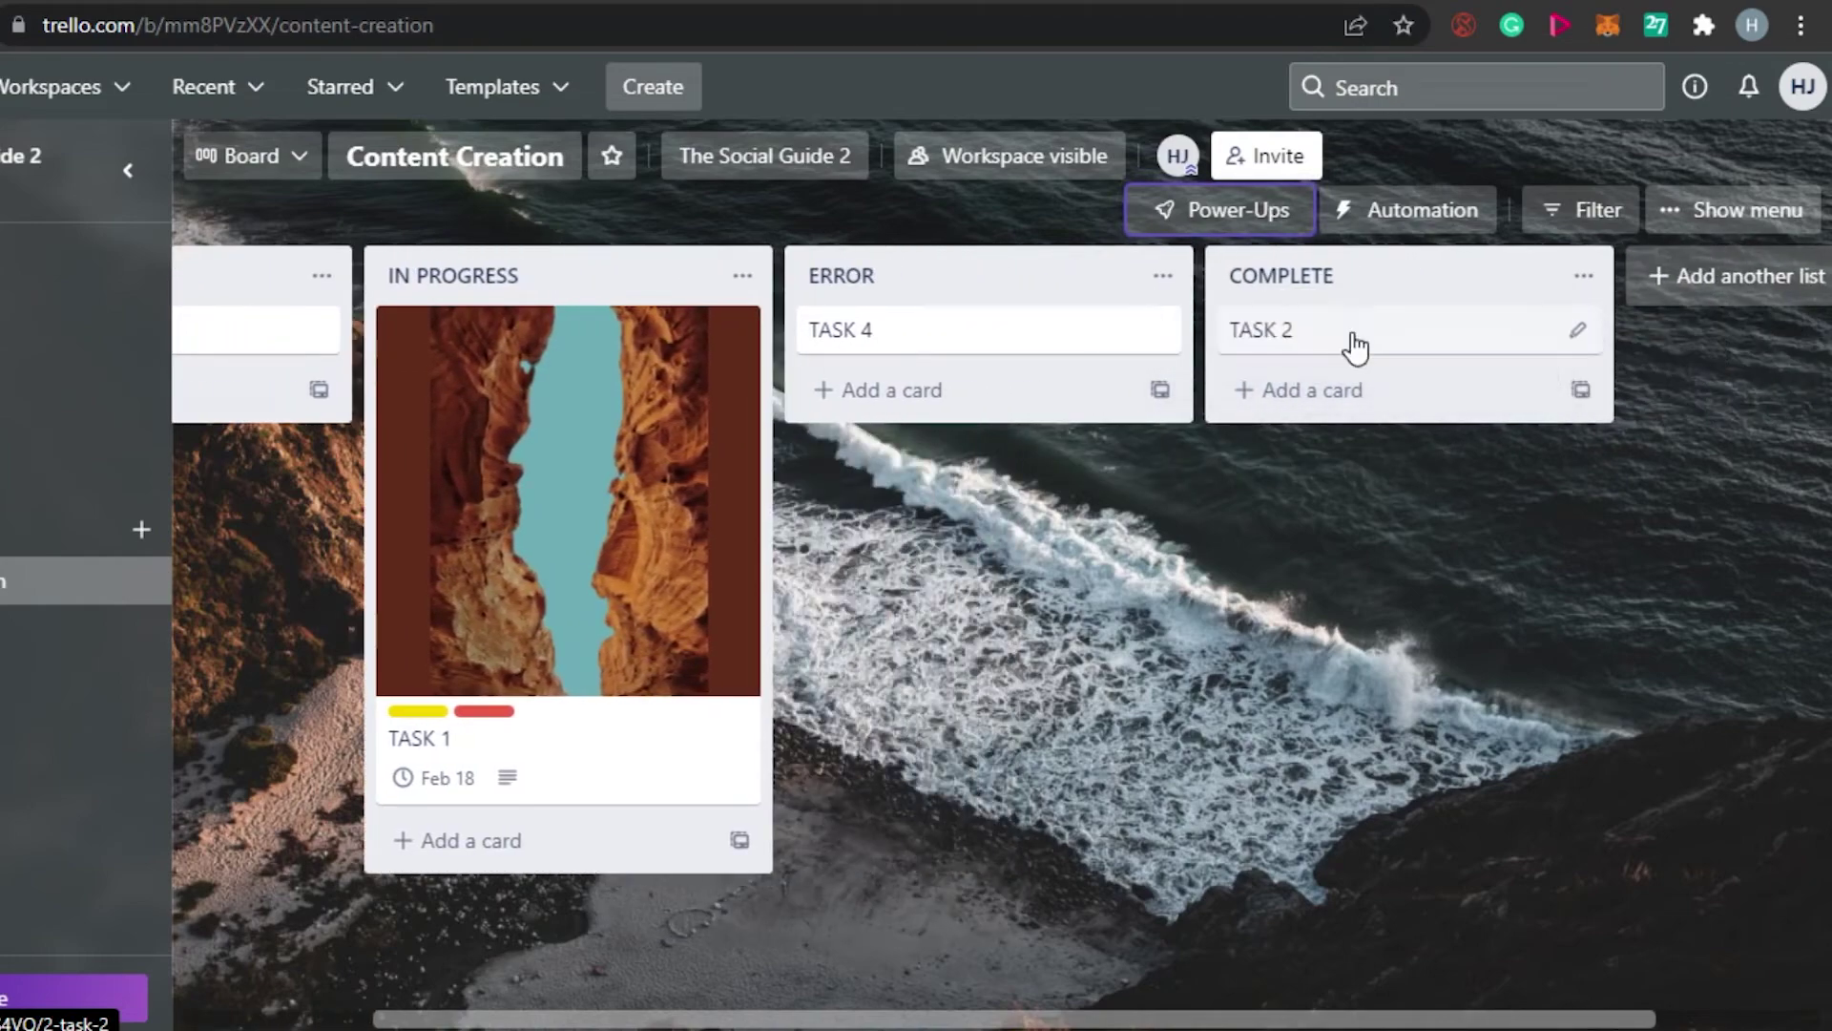
left_click_drag(817, 1018, 494, 977)
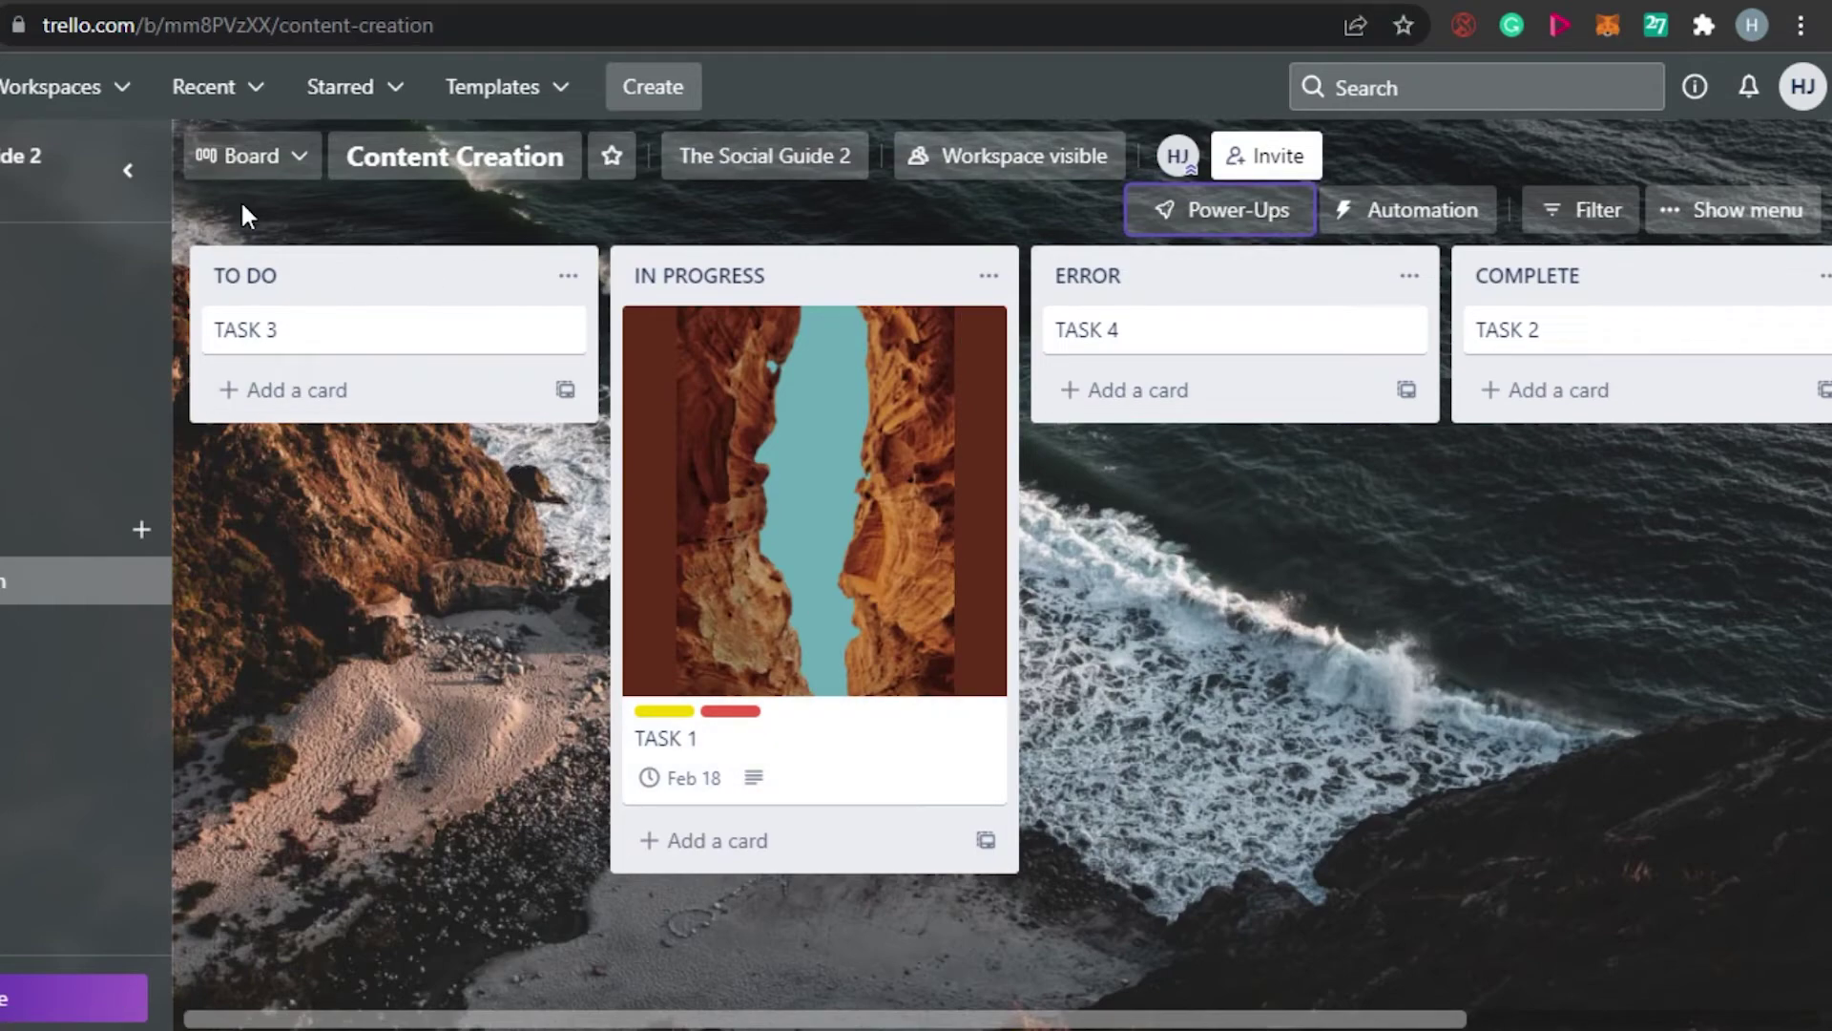
Step: Look over the available board views and the list of workspaces without switching to another one
left_click(272, 162)
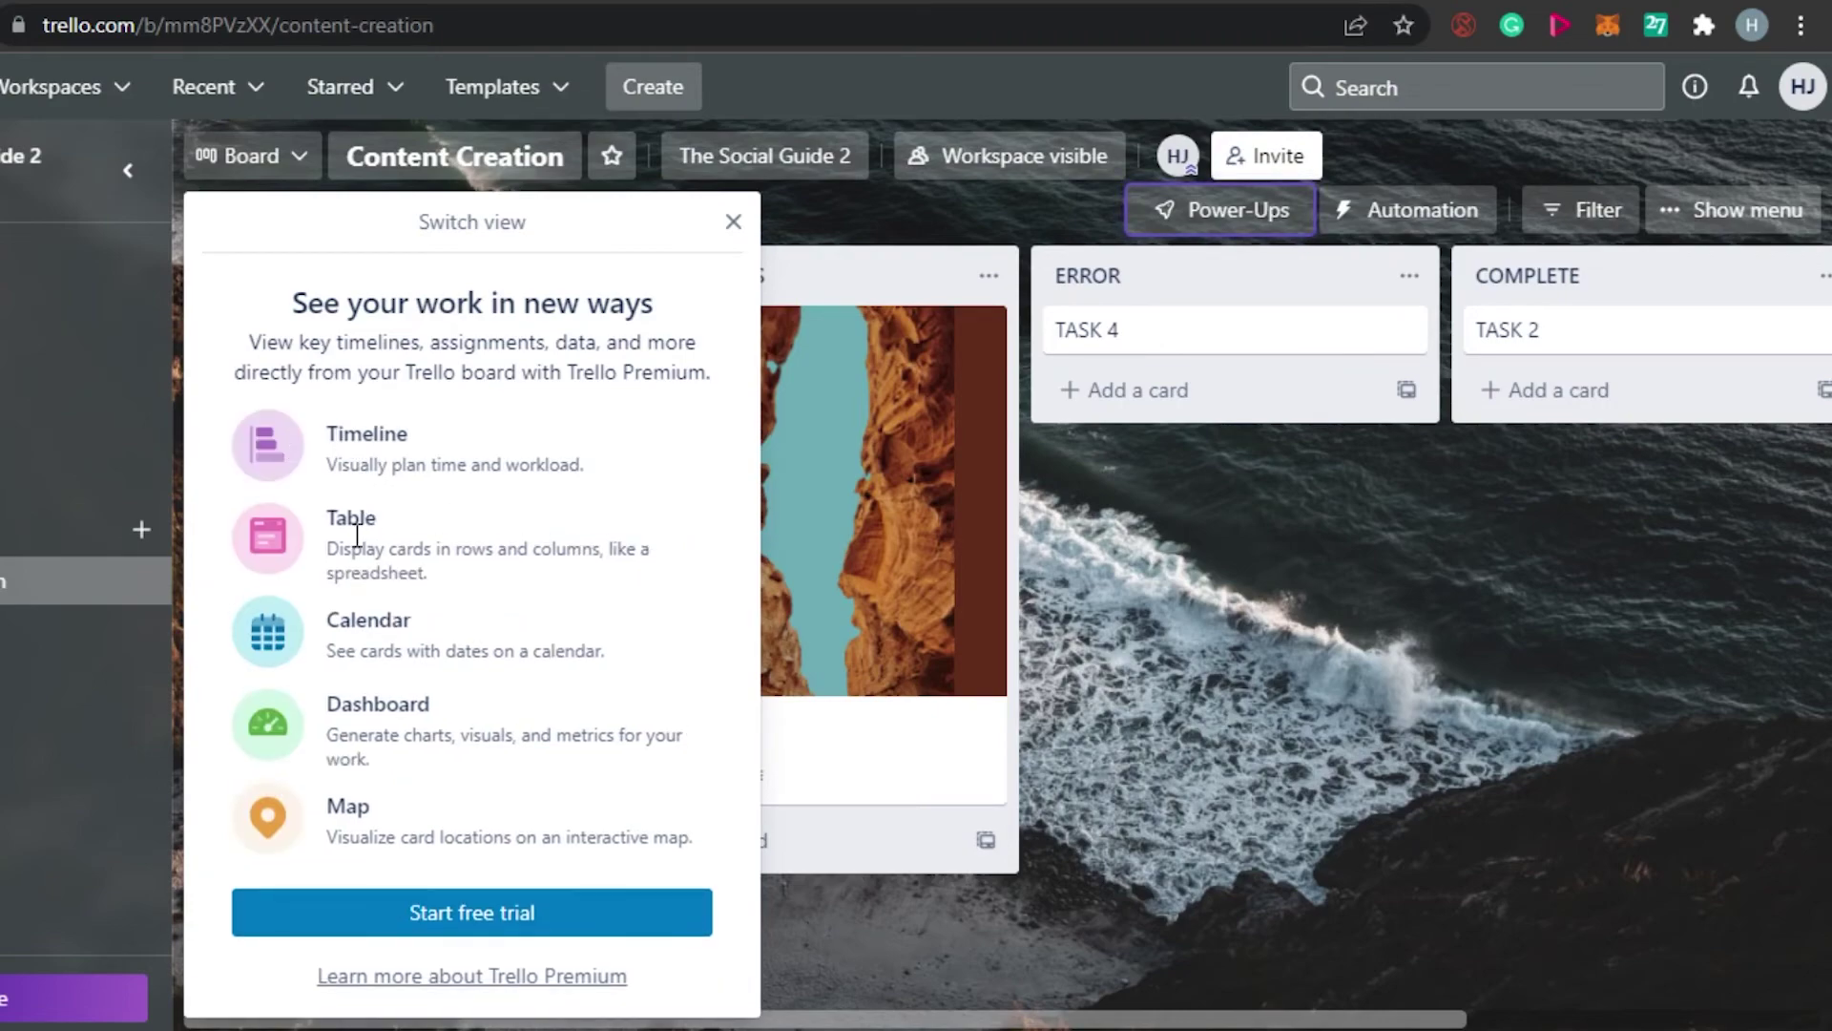
left_click(1188, 621)
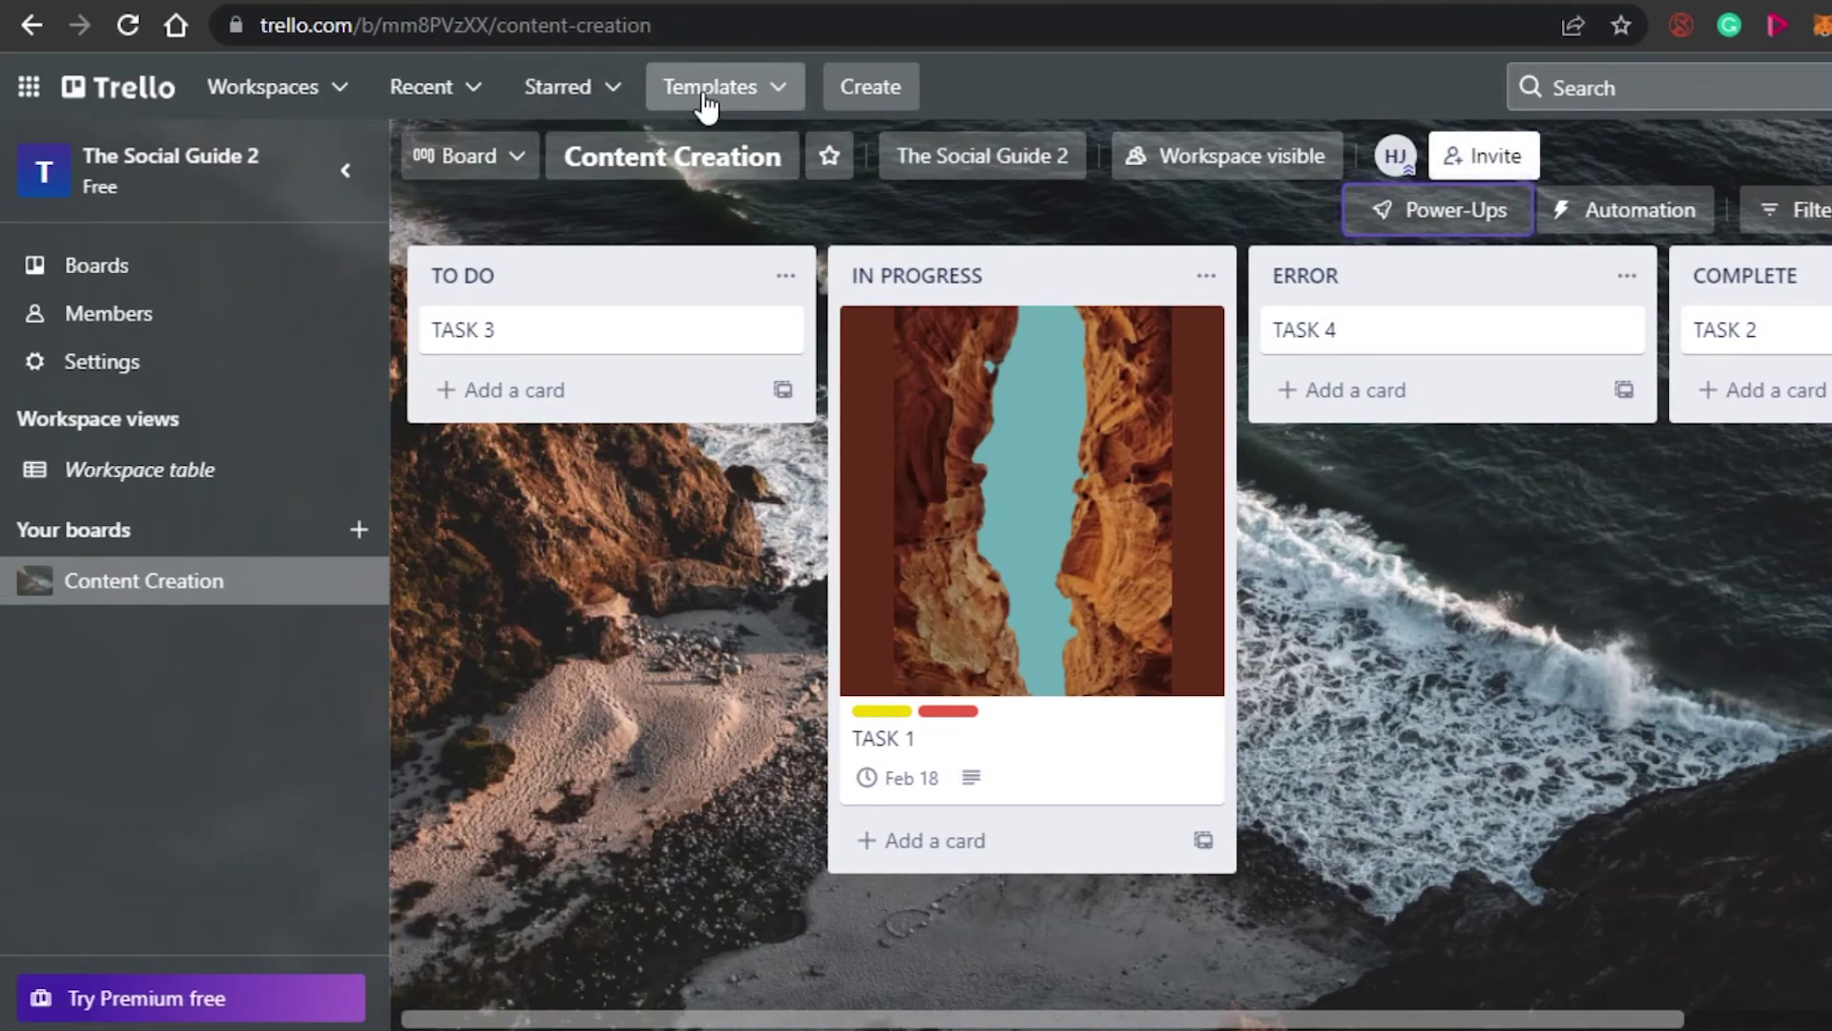
left_click(346, 90)
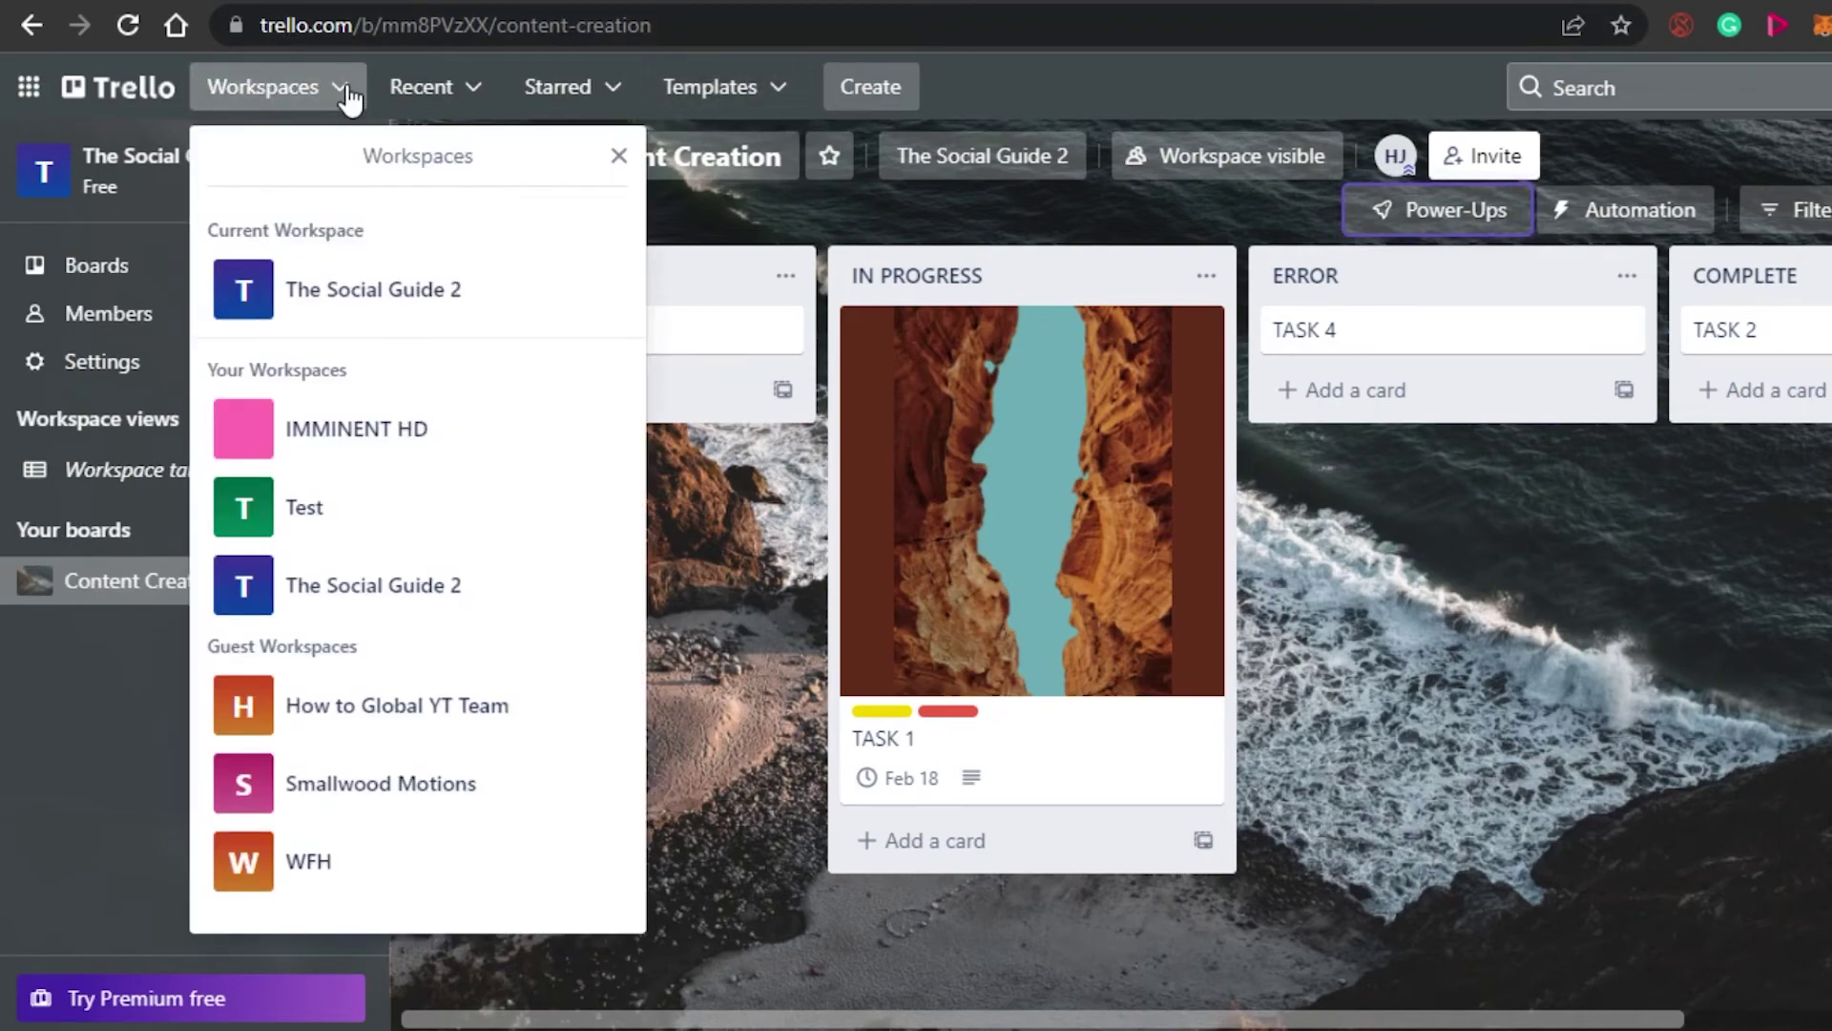
left_click(736, 842)
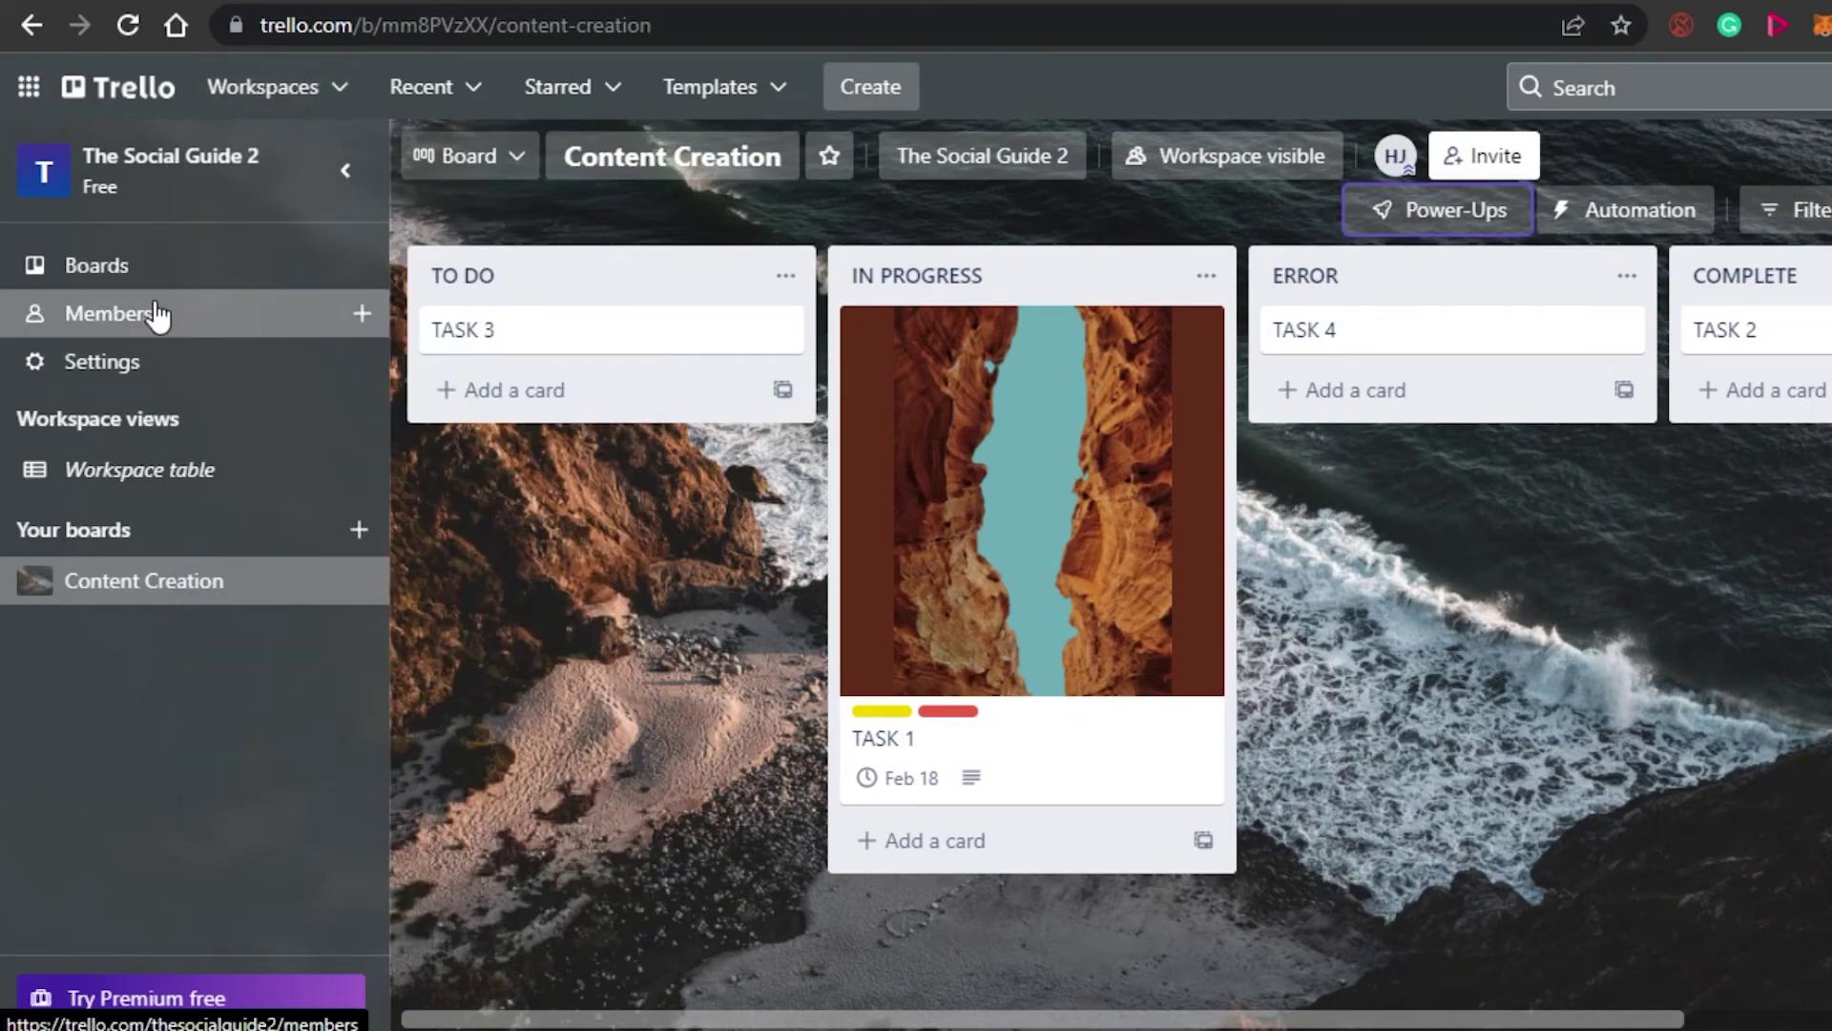
Step: View the form for inviting members to the workspace and close it without entering an invitee
left_click(364, 317)
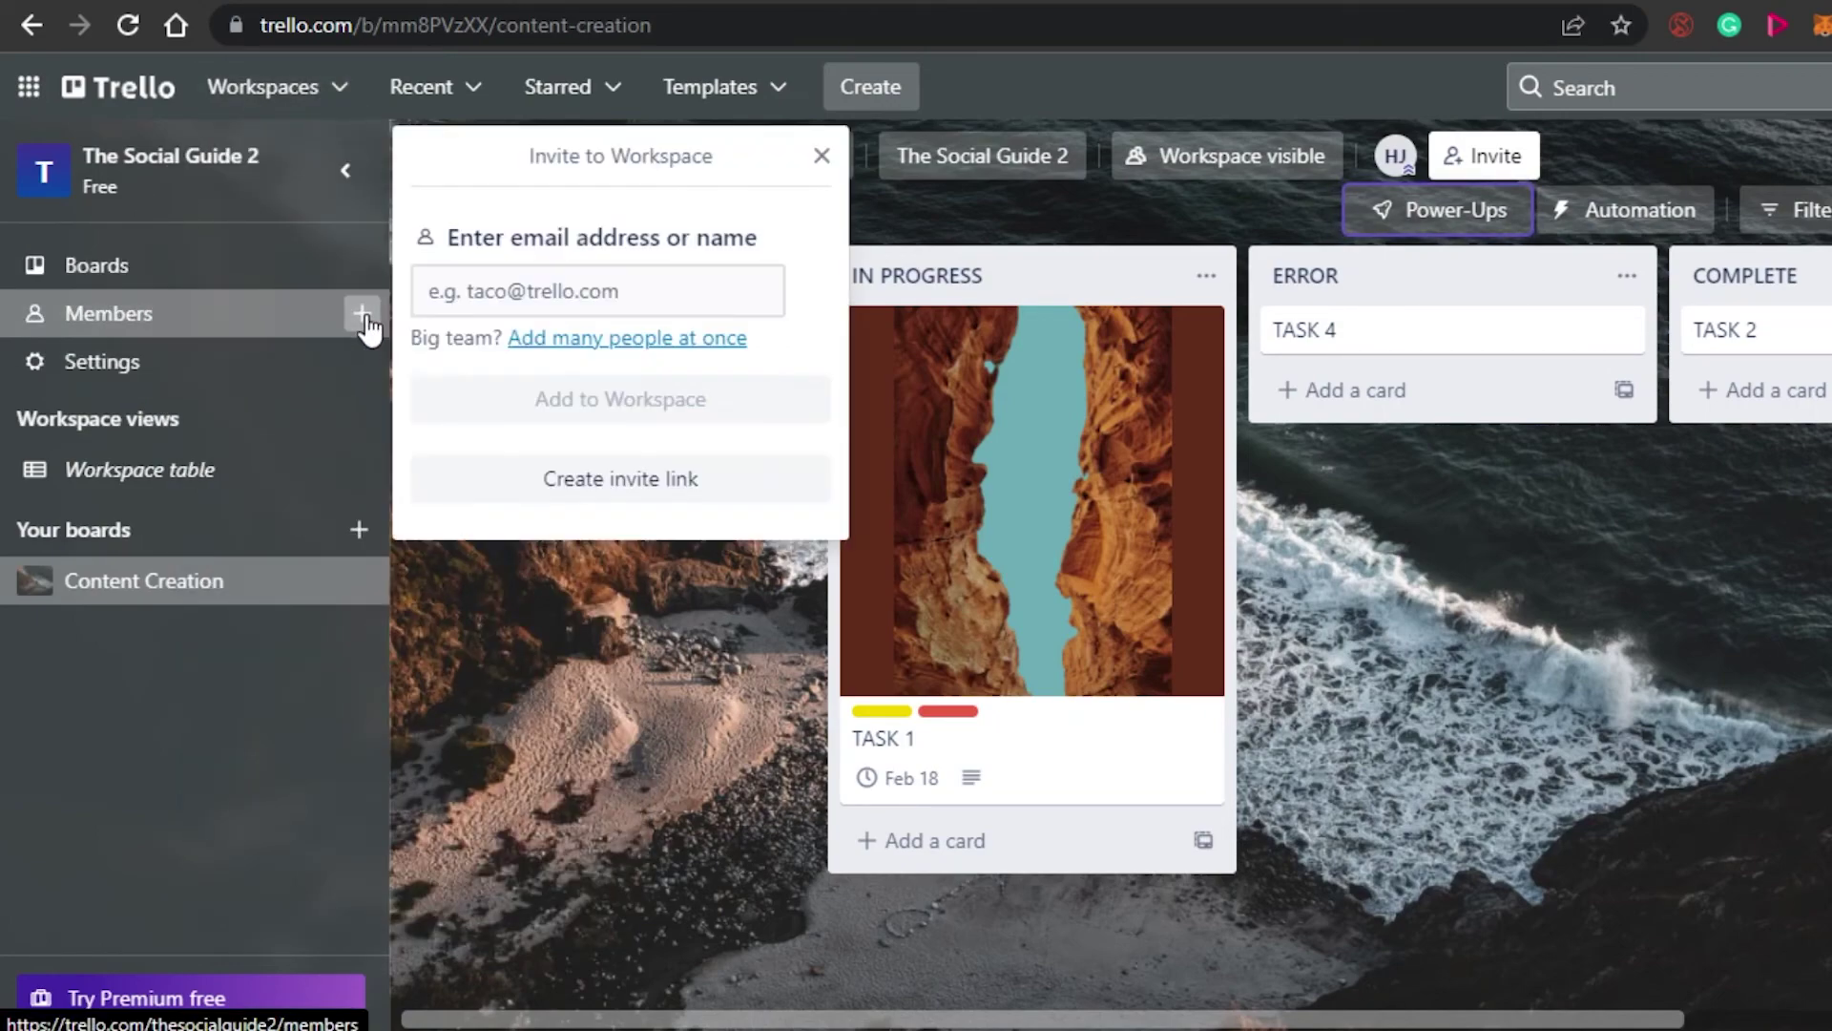
left_click(566, 290)
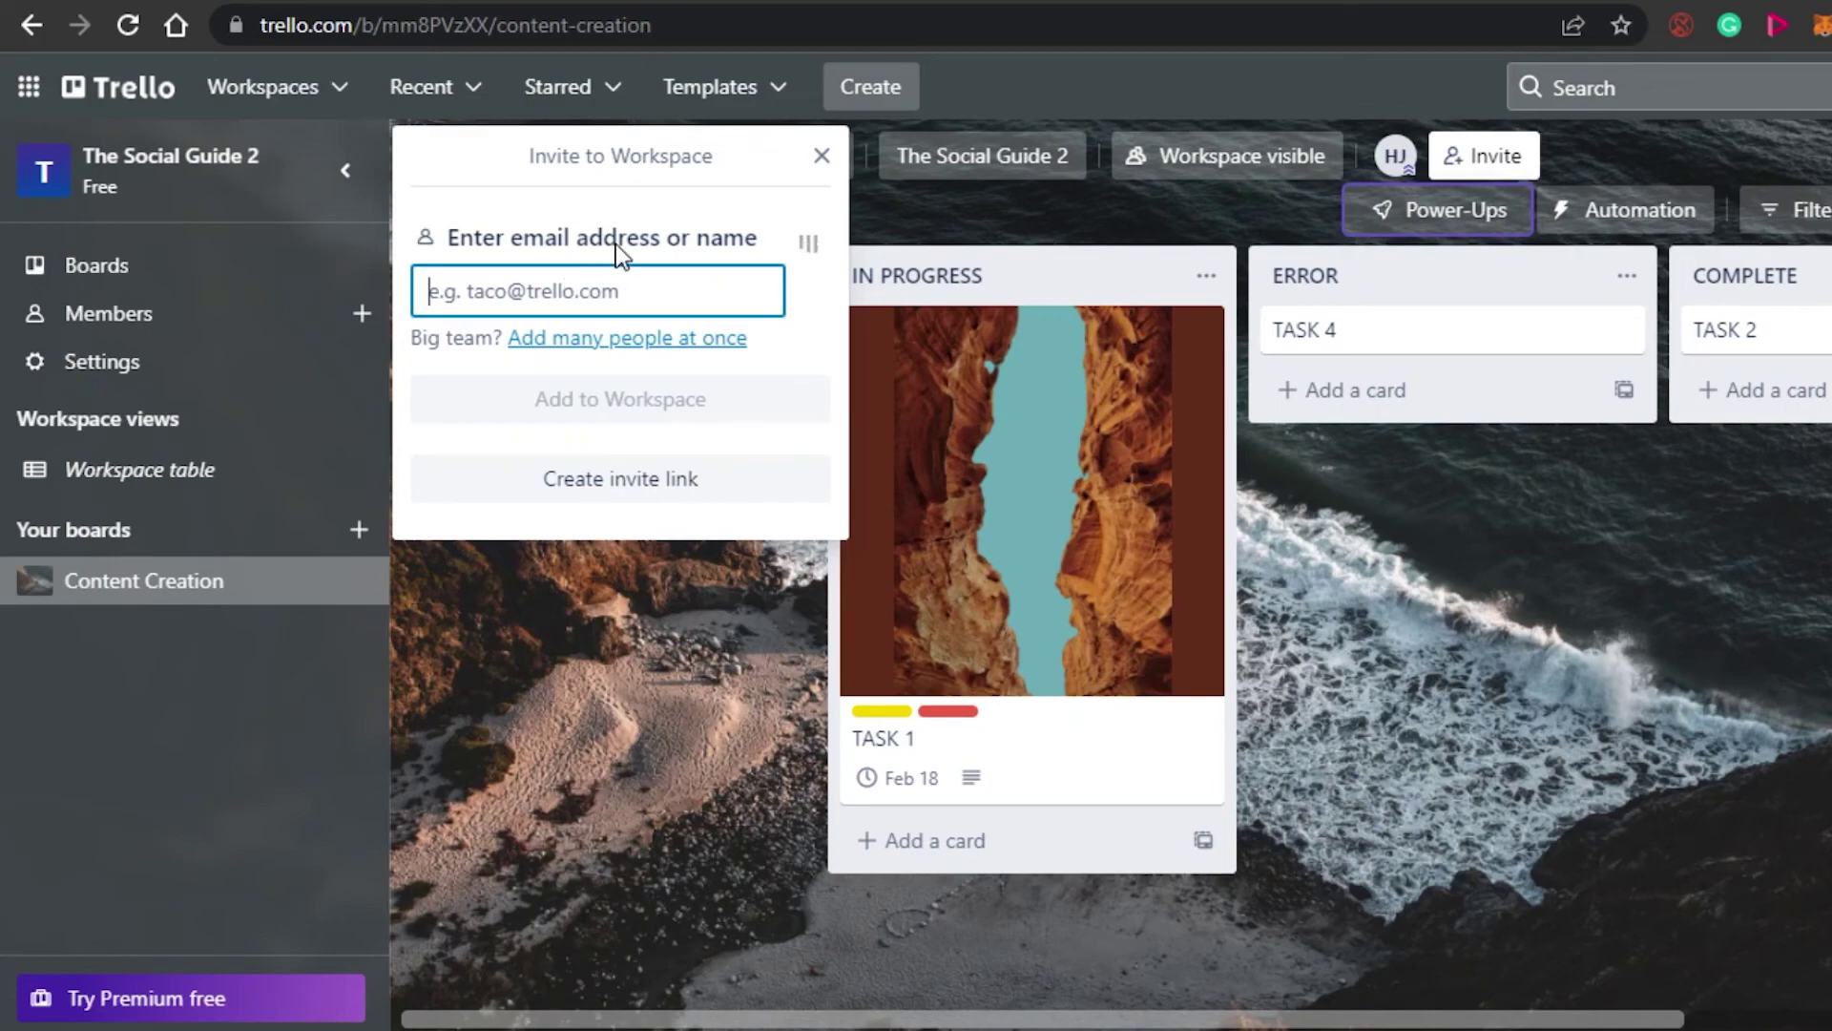
left_click(821, 155)
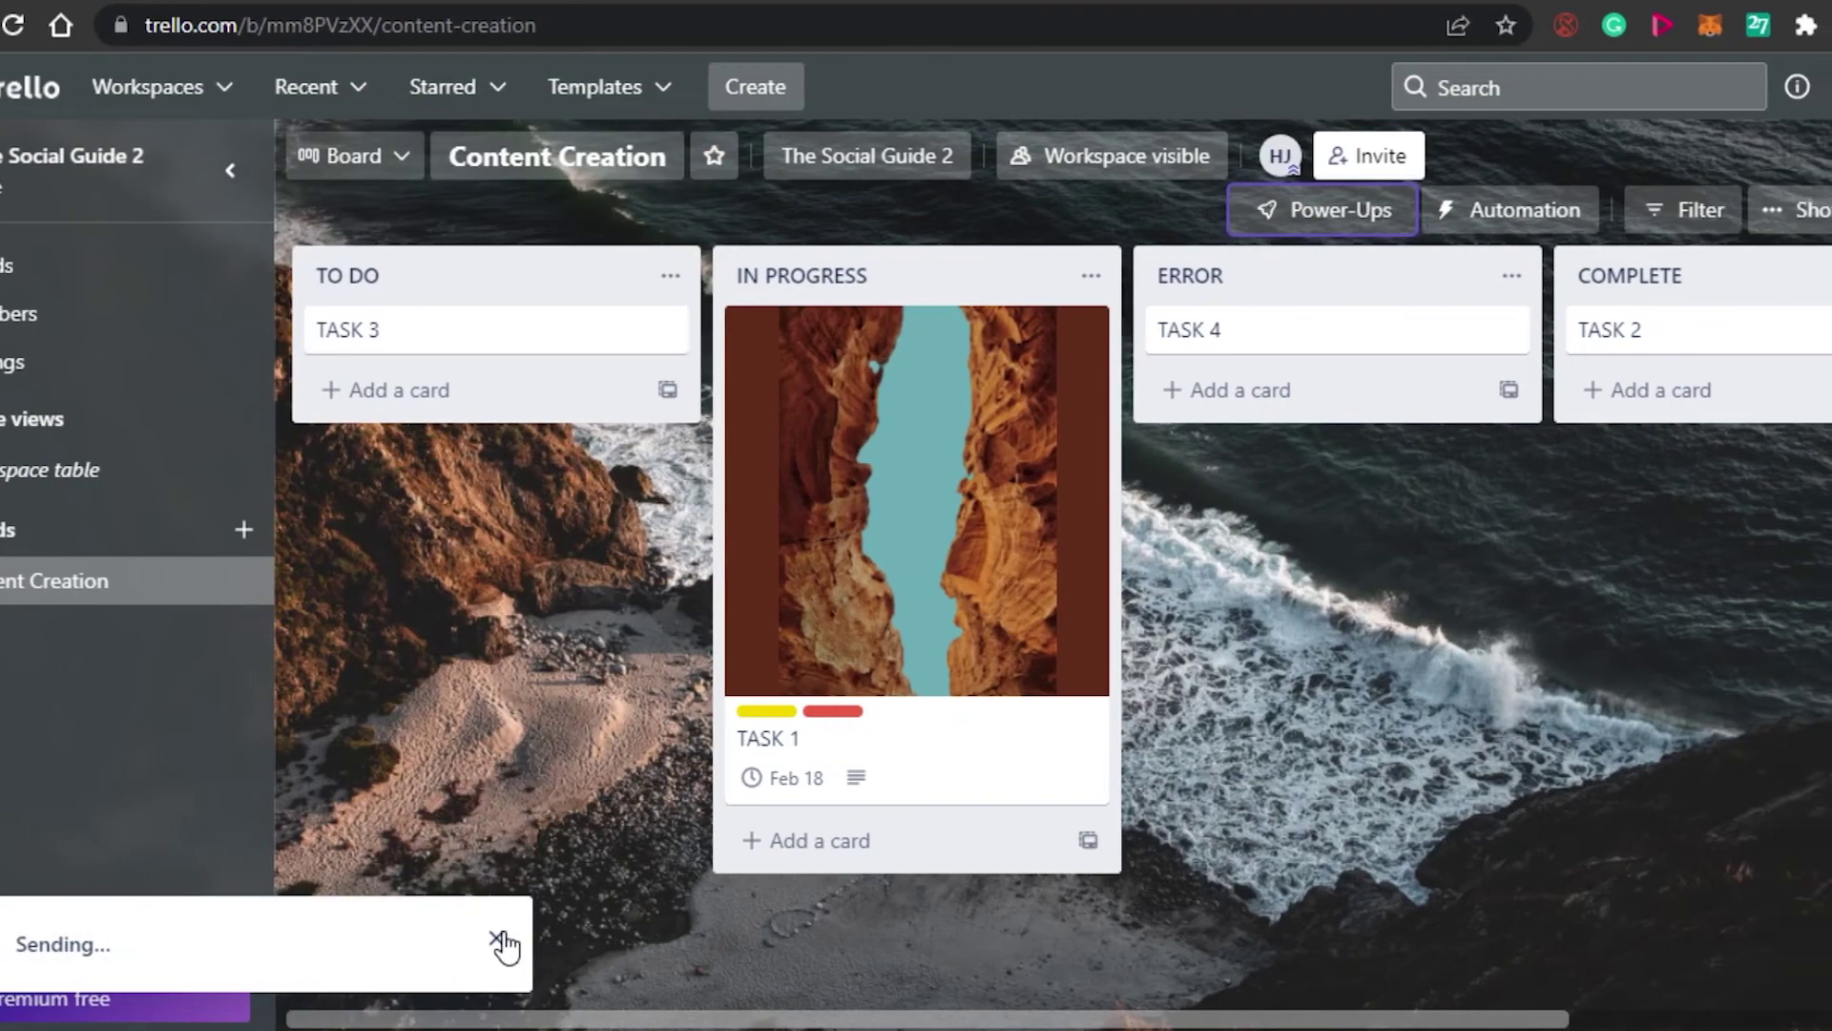
left_click(612, 938)
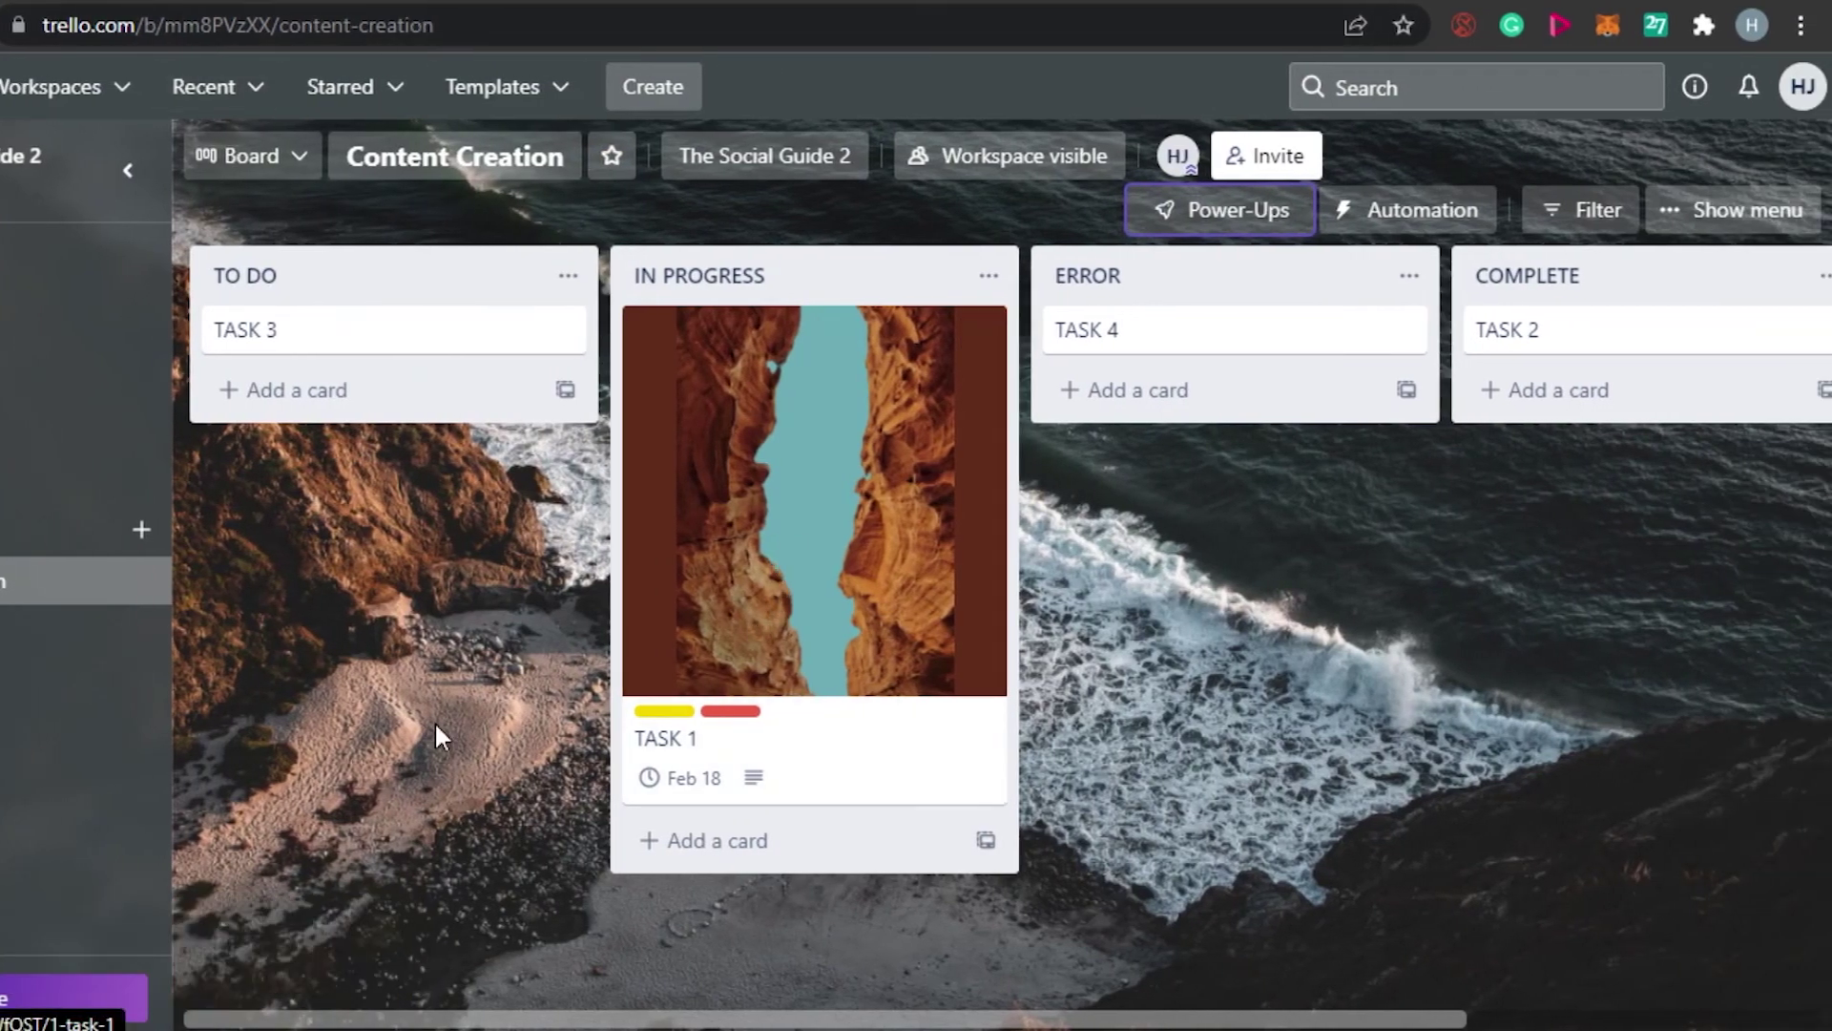
left_click_drag(612, 1021, 573, 909)
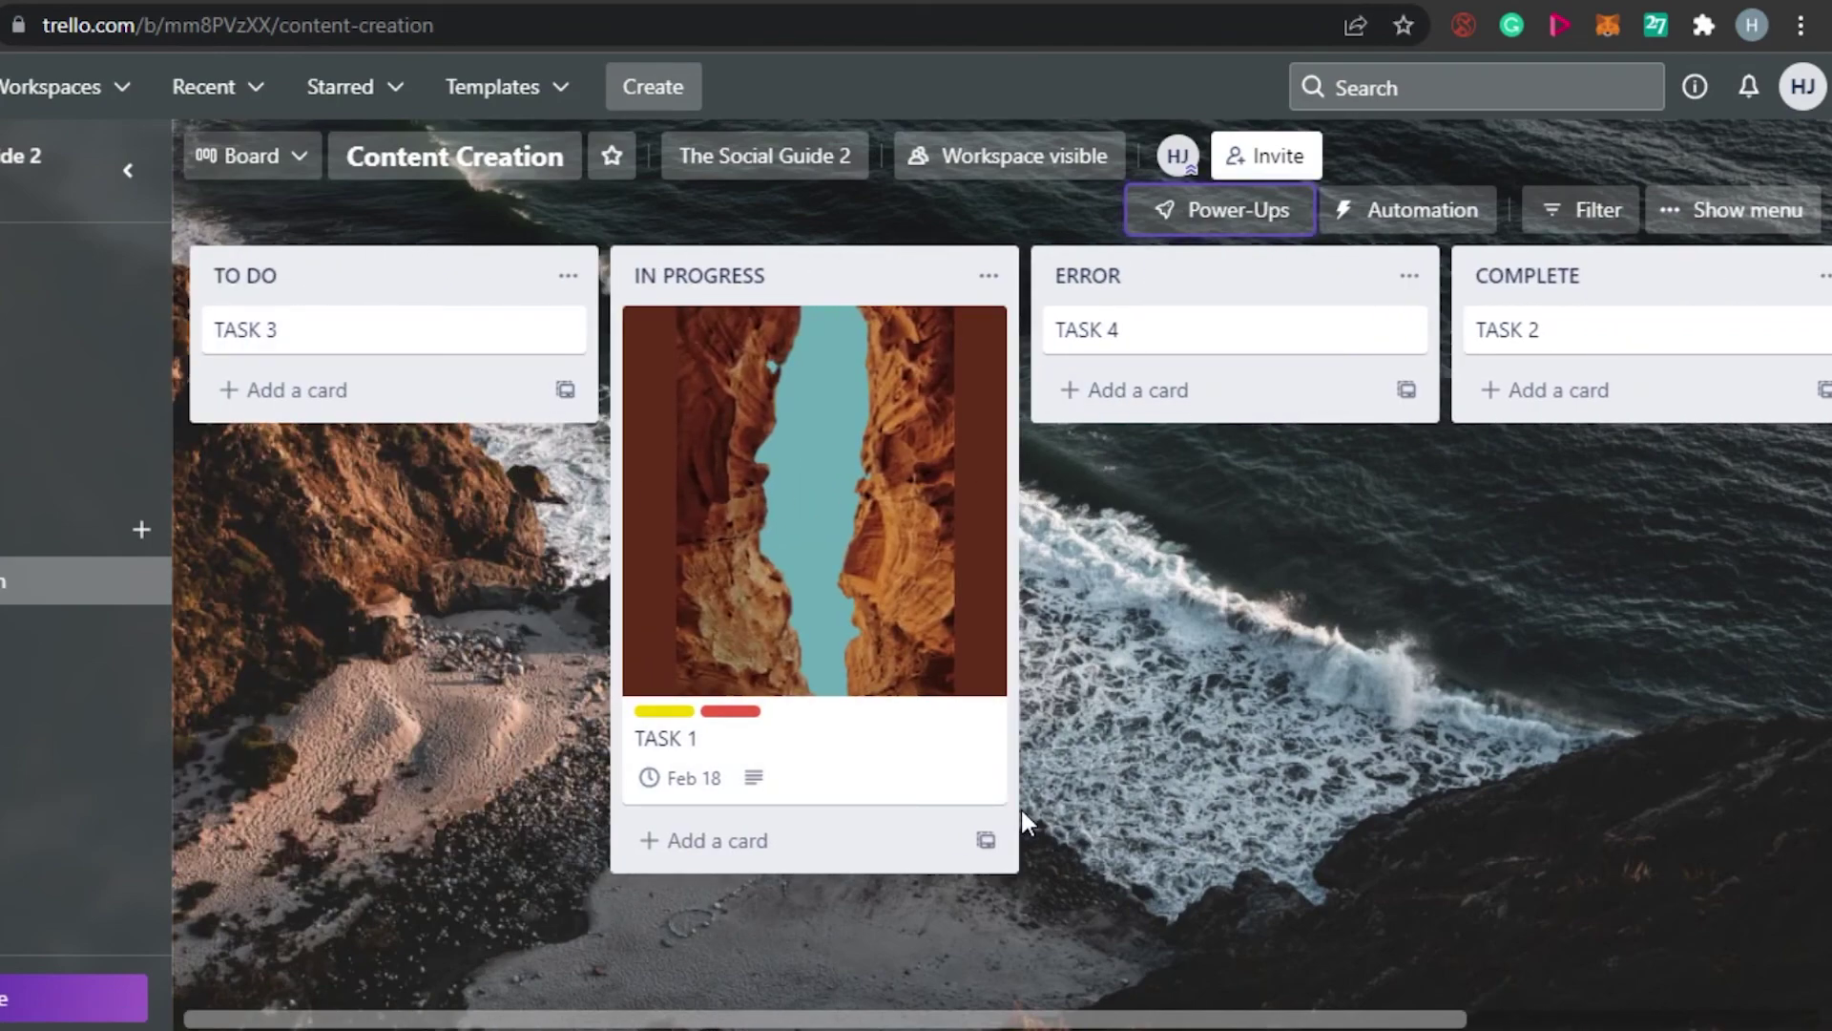
mouse_move(1047, 1021)
left_mouse_down()
mouse_move(1472, 983)
mouse_move(1050, 1002)
left_mouse_up()
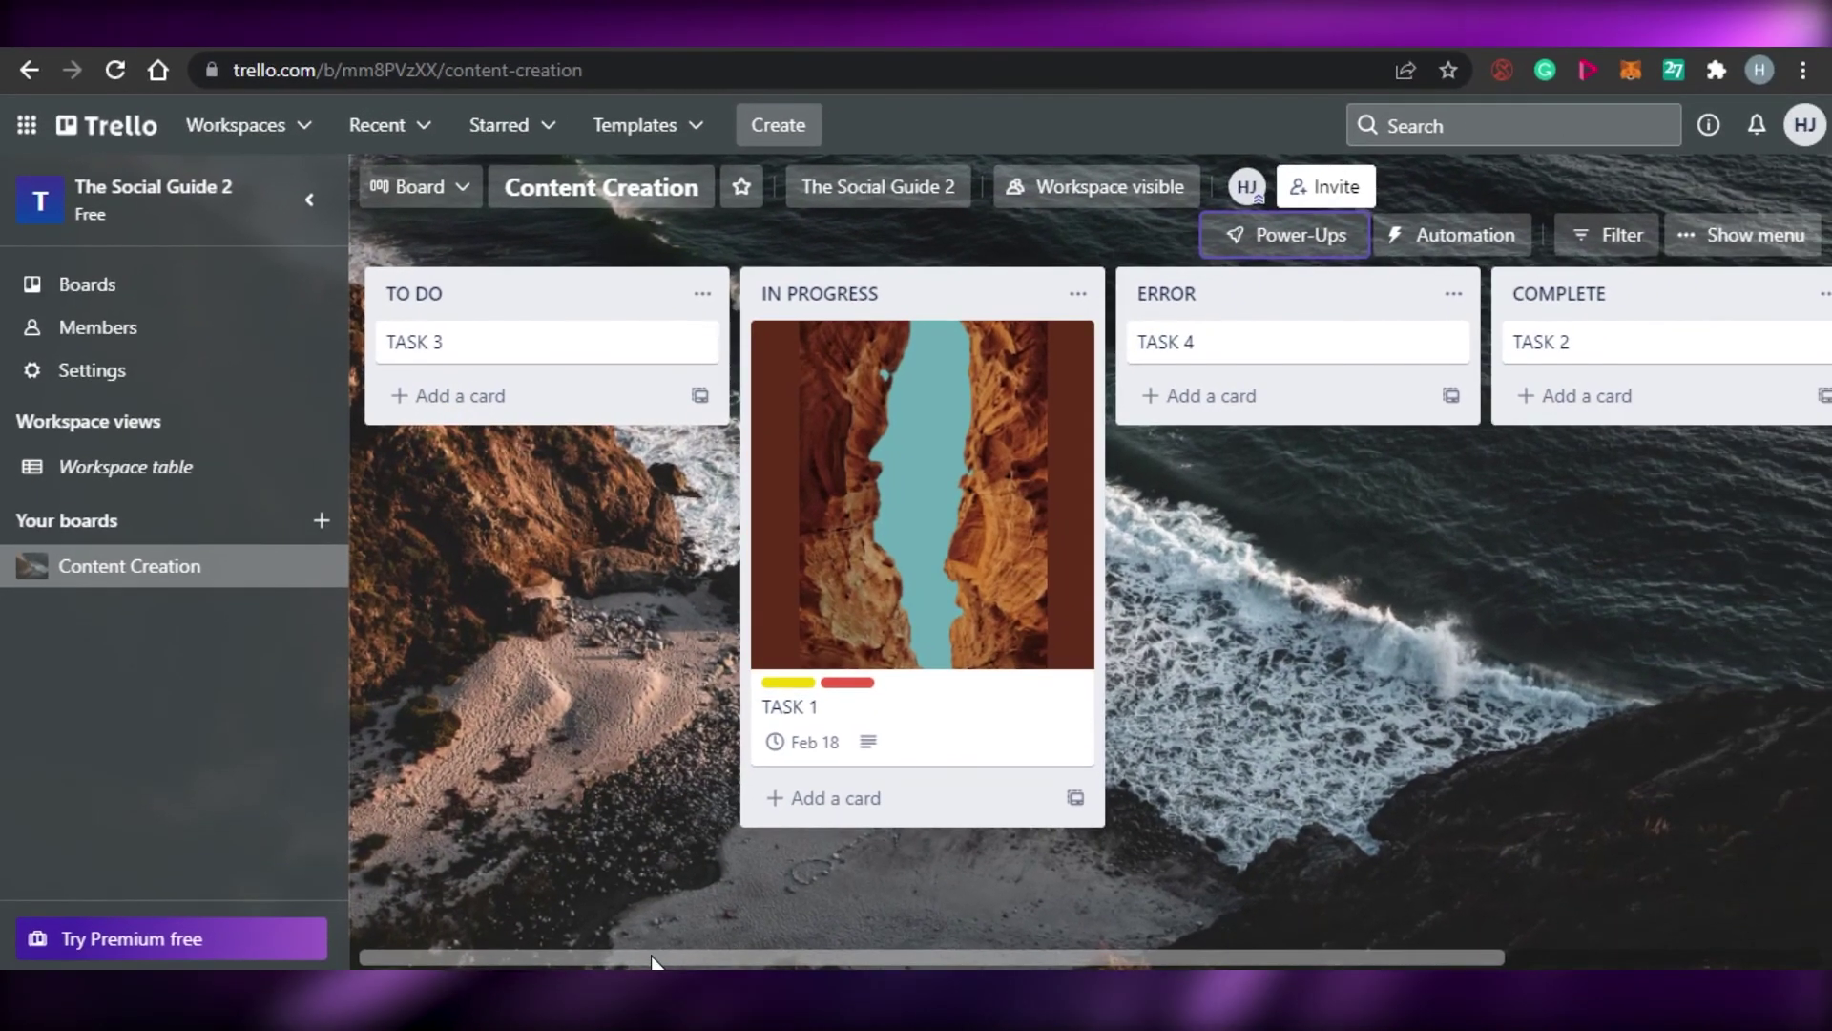
left_click_drag(480, 1011, 818, 998)
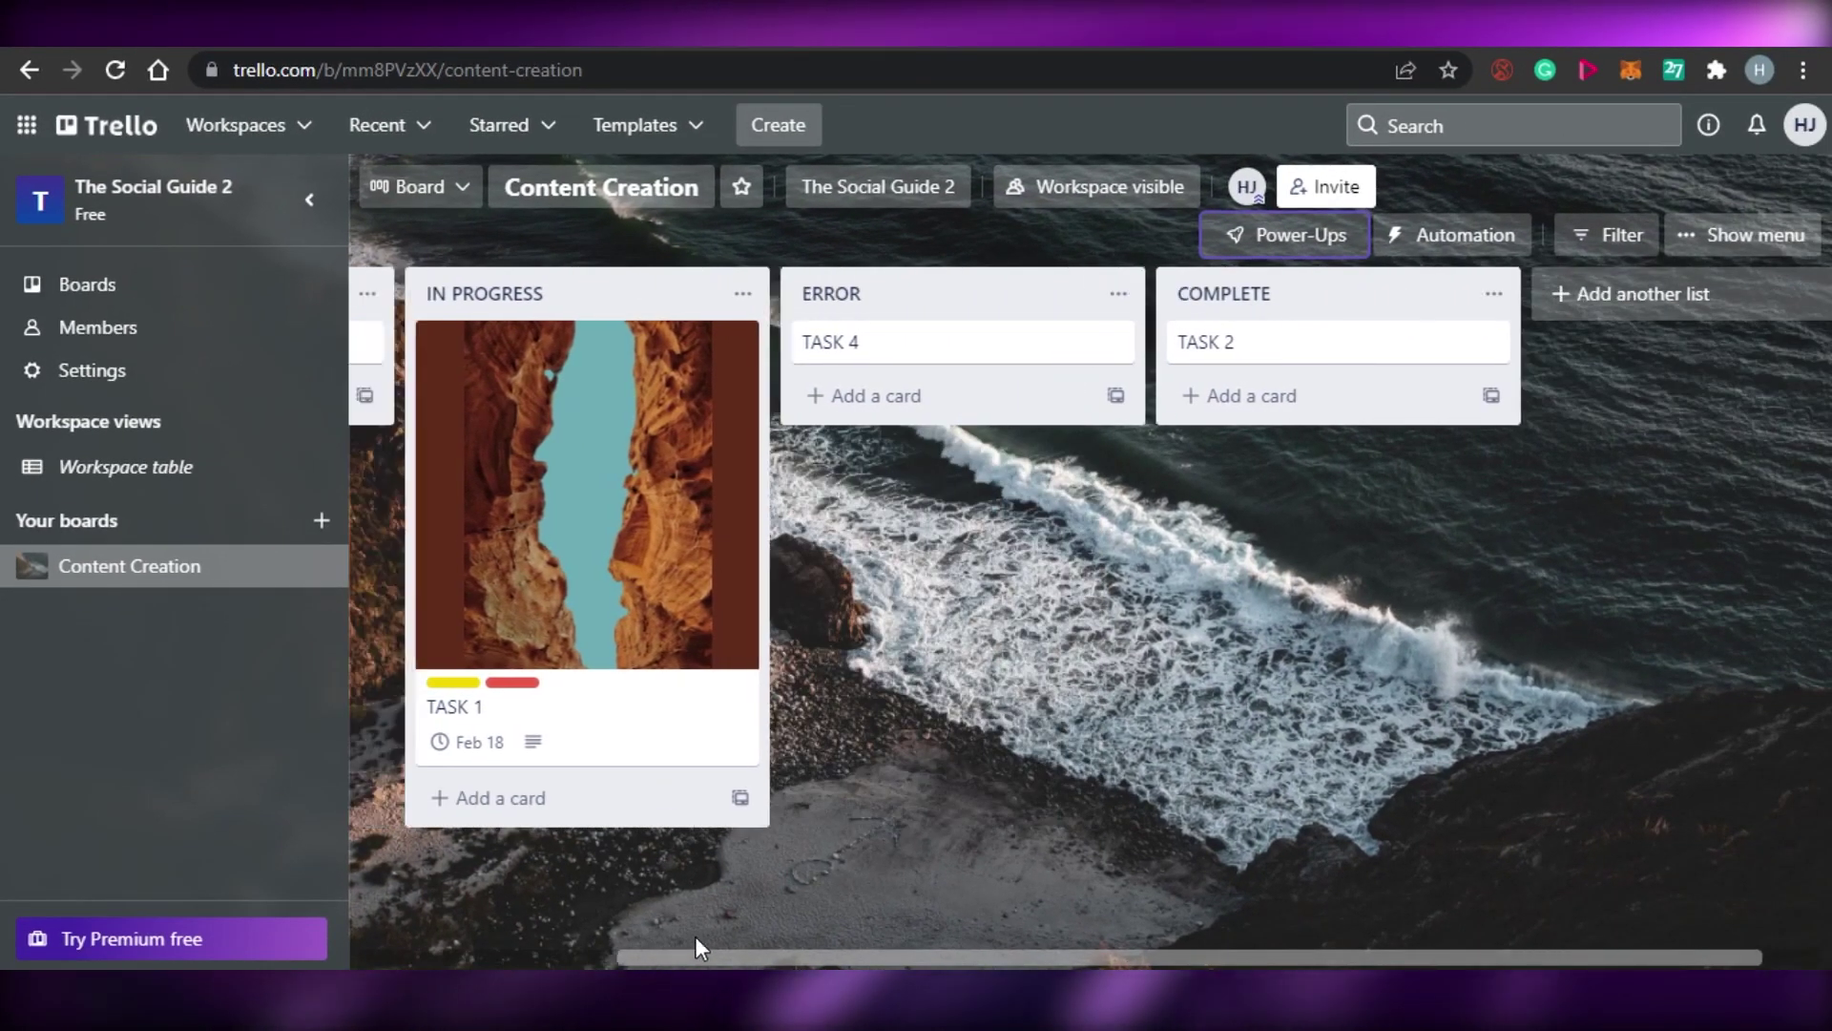
left_click_drag(730, 948, 415, 949)
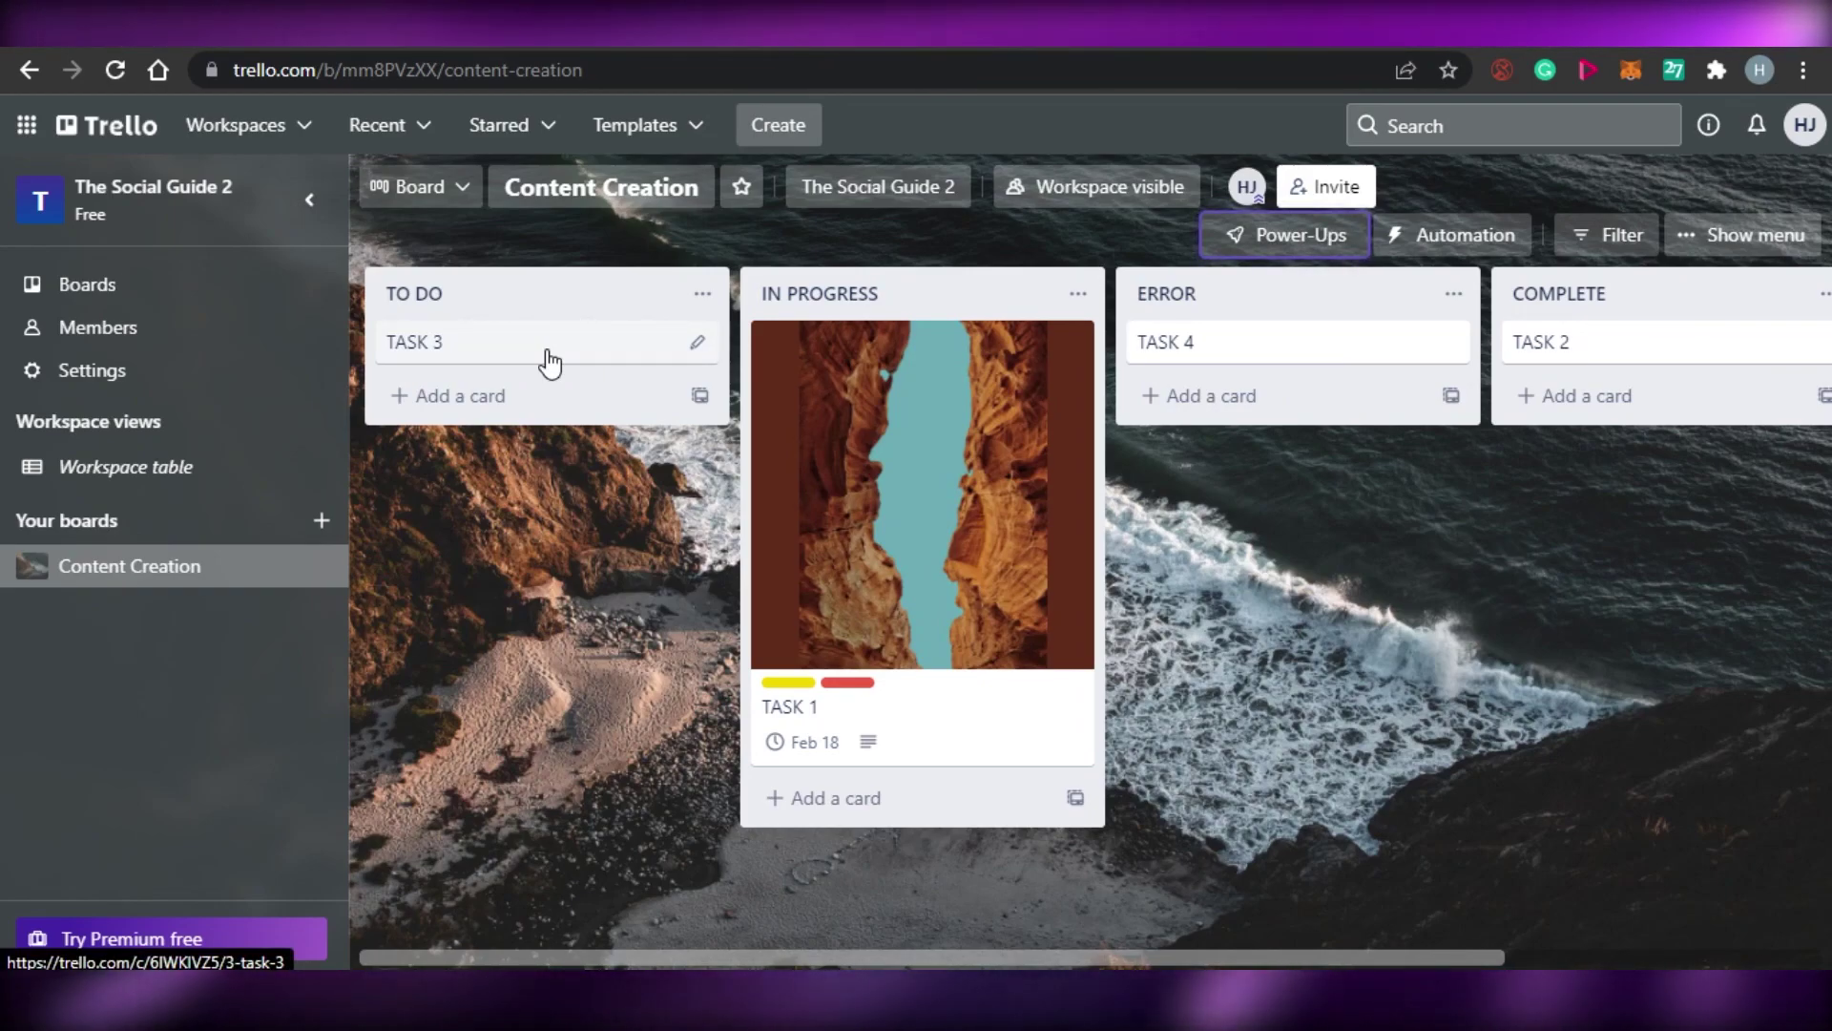
left_click_drag(536, 960, 436, 955)
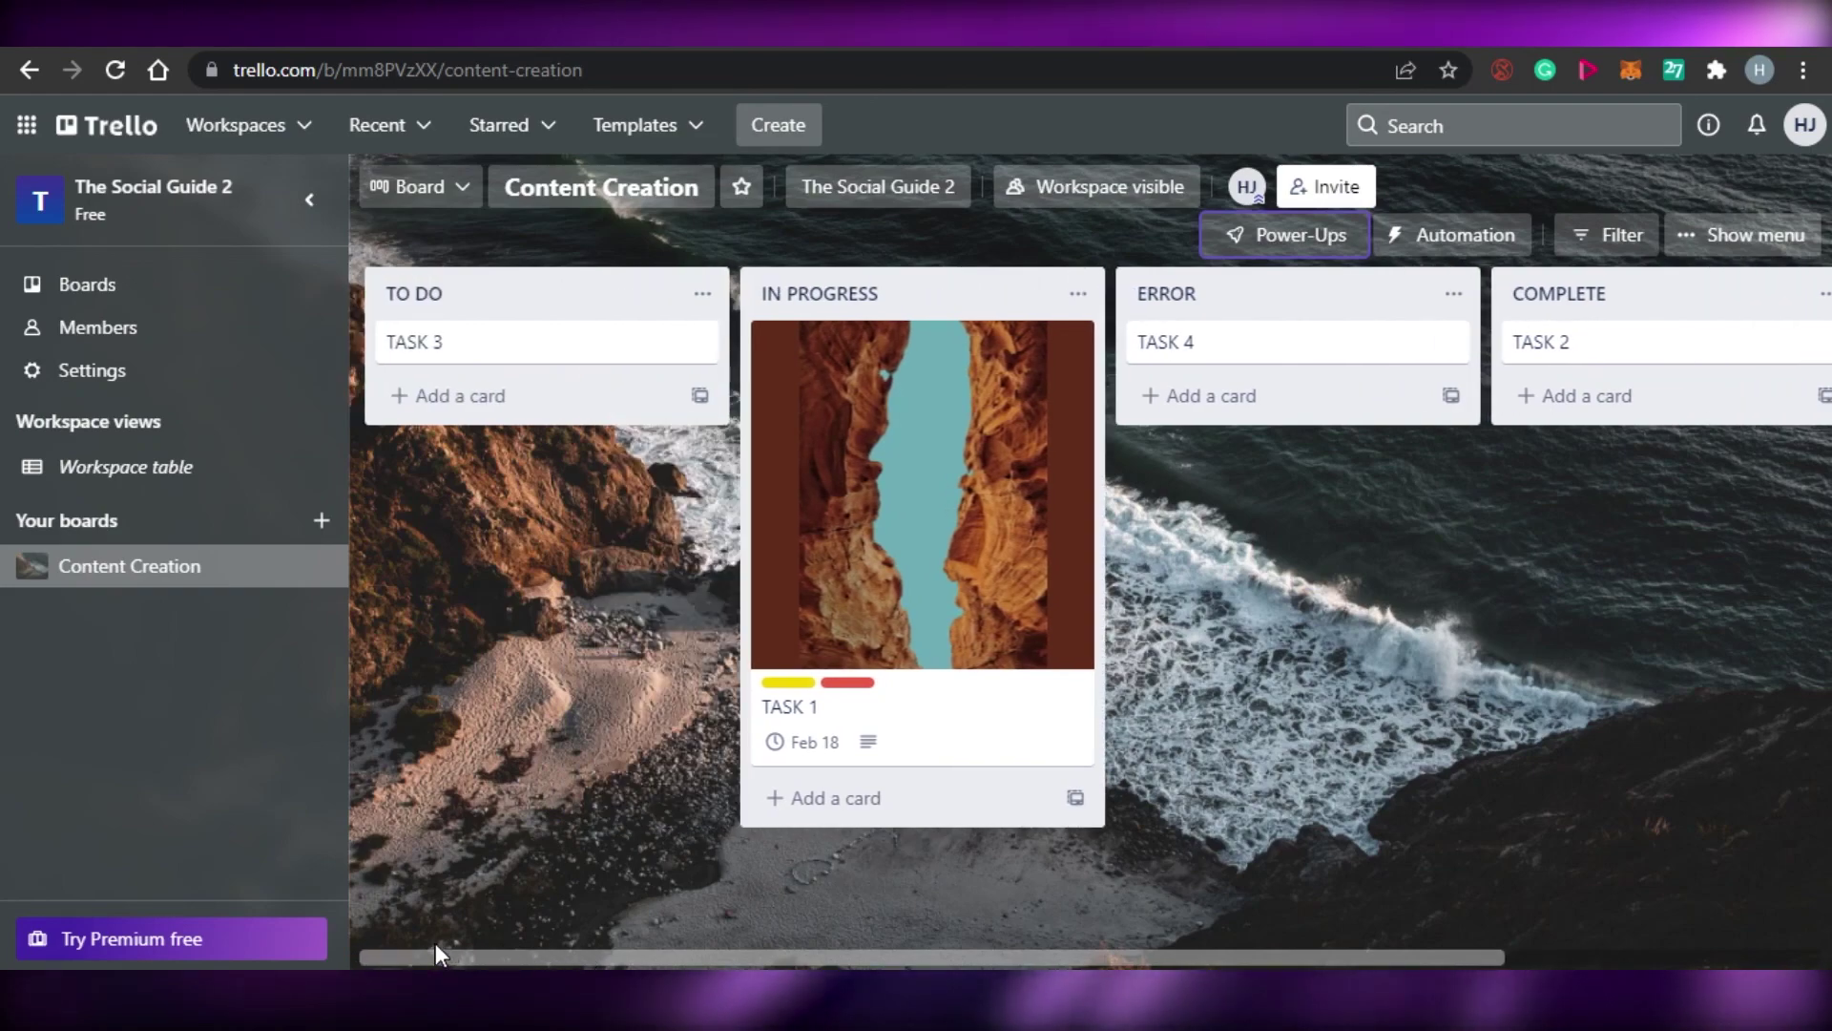